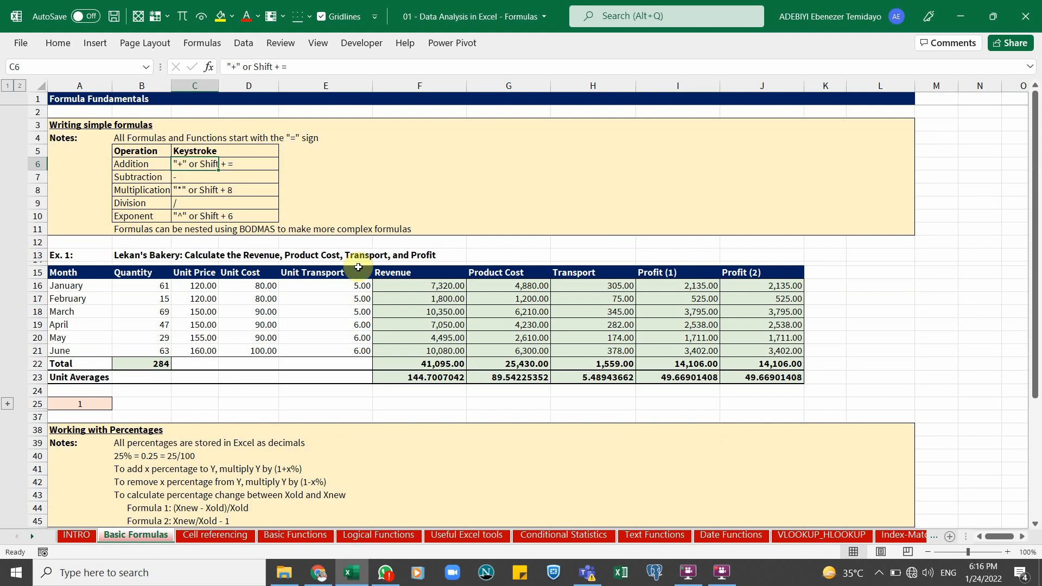
Inspect the formulas in the Revenue, Product Cost, Transport, Profit, Total and Unit Averages cells of the Ex. 1 table
left_click(412, 297)
left_click(426, 312)
left_click(142, 255)
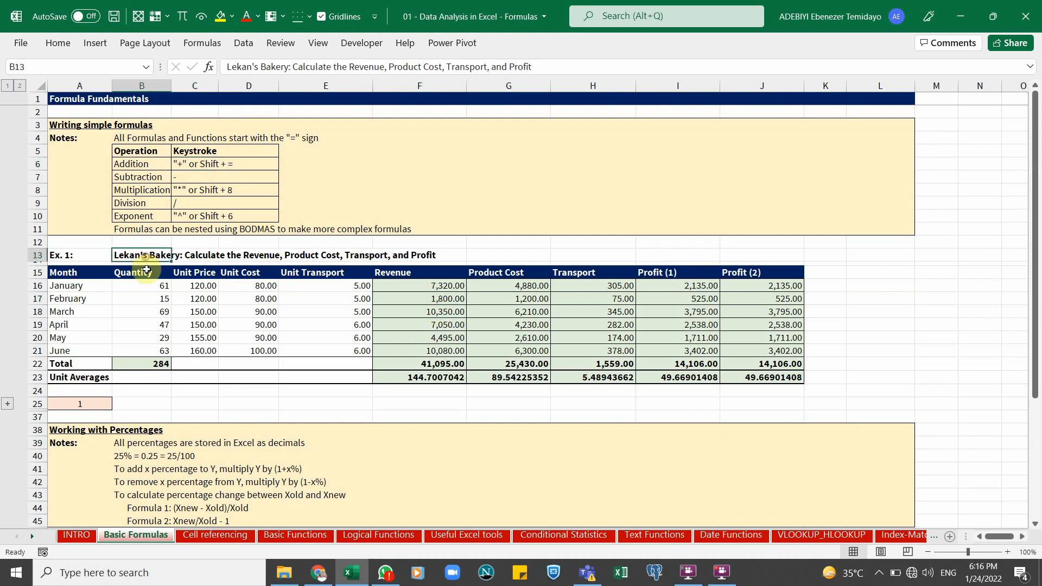
left_click(154, 298)
left_click(415, 296)
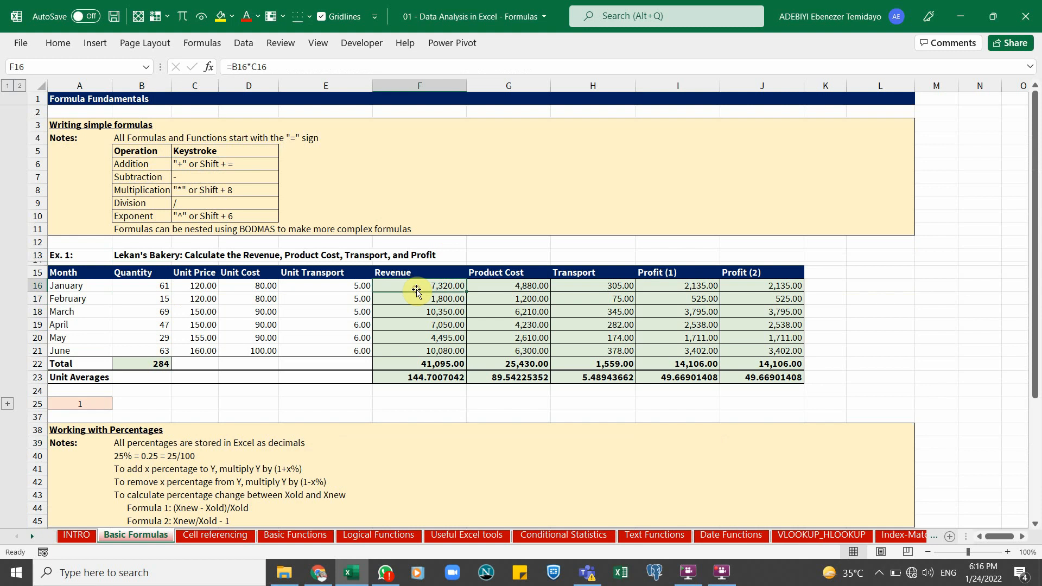
left_click(508, 297)
left_click(599, 298)
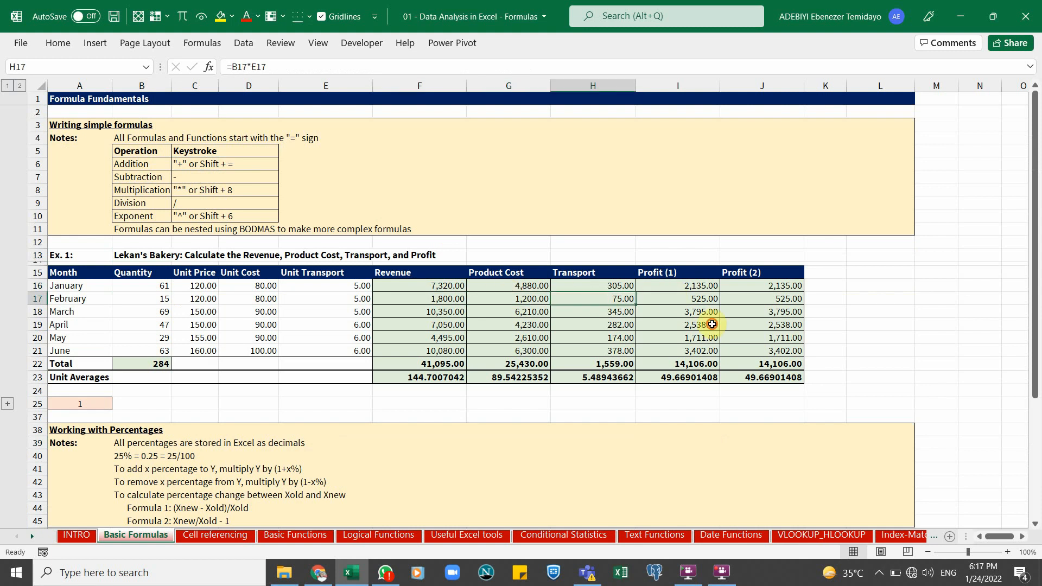
left_click(665, 298)
left_click(779, 337)
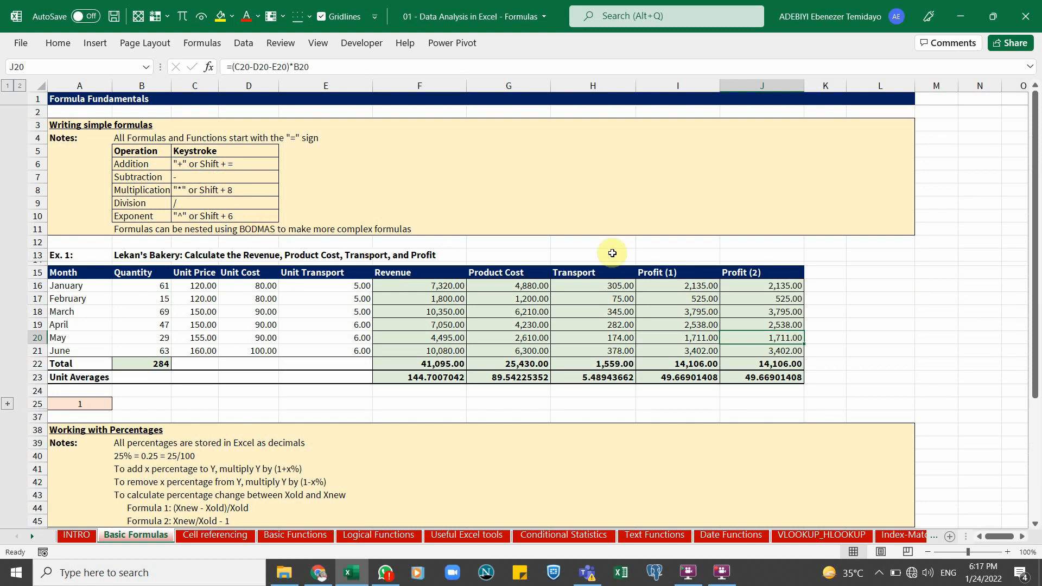
left_click(431, 367)
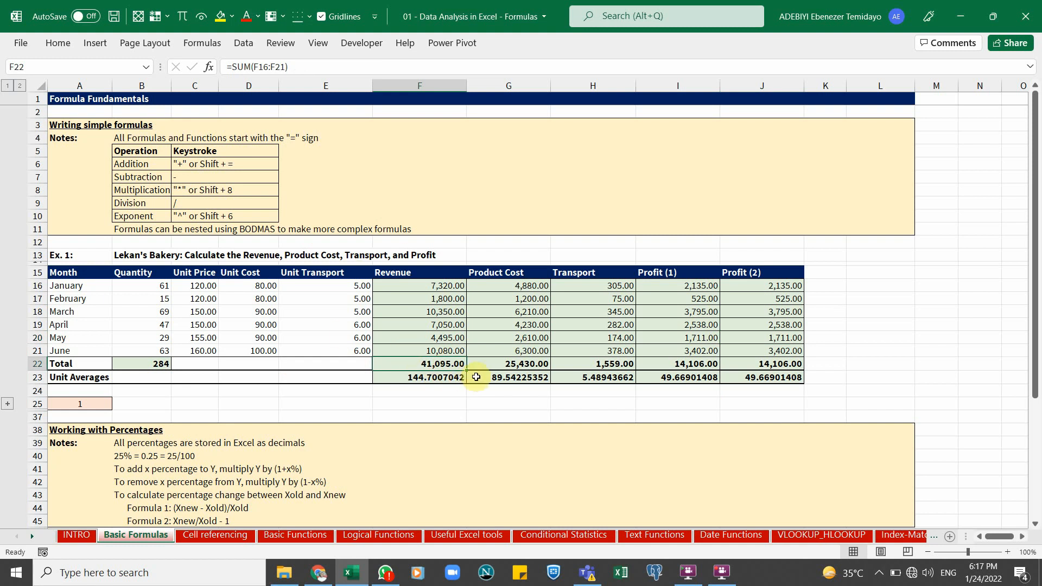
left_click(430, 378)
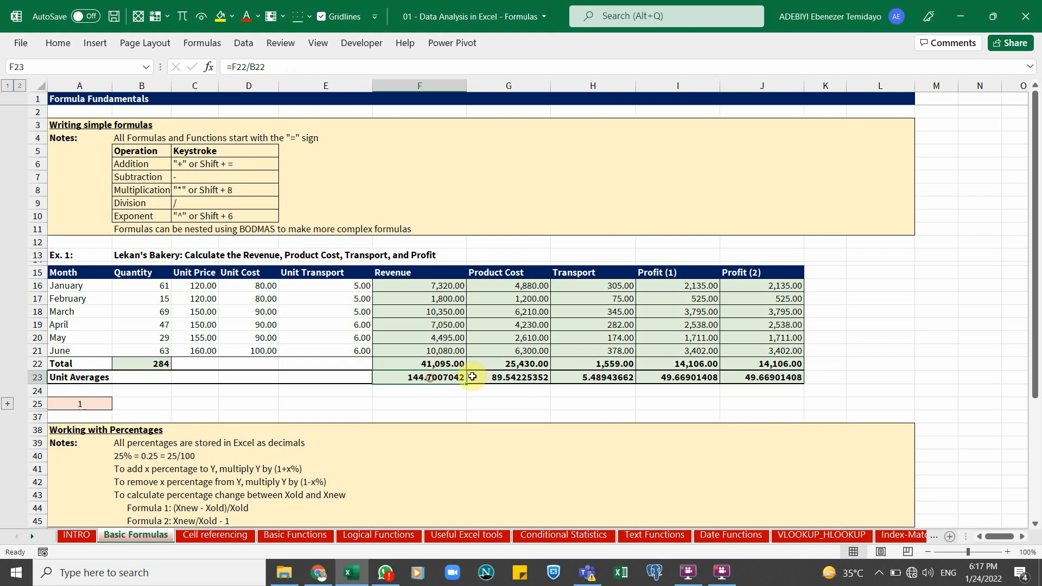
left_click(499, 378)
left_click(624, 378)
left_click(700, 380)
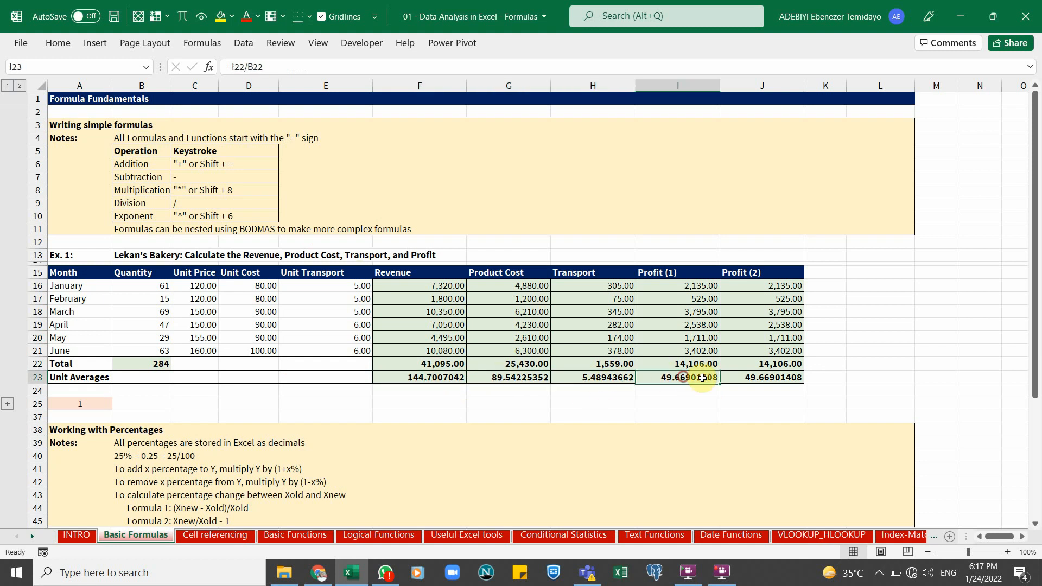
left_click(765, 381)
left_click(445, 384)
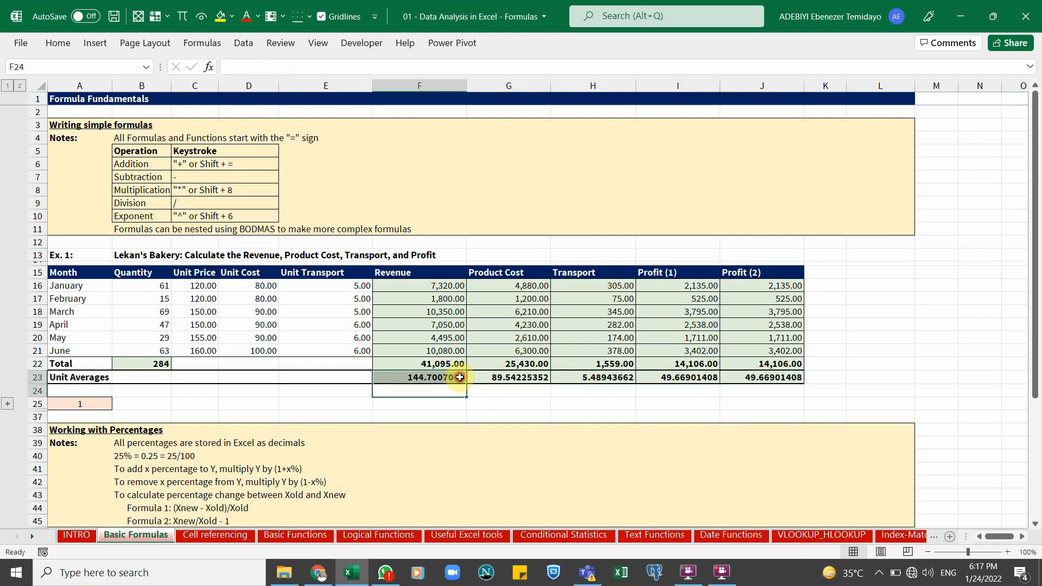
left_click(506, 379)
left_click(613, 378)
left_click(678, 378)
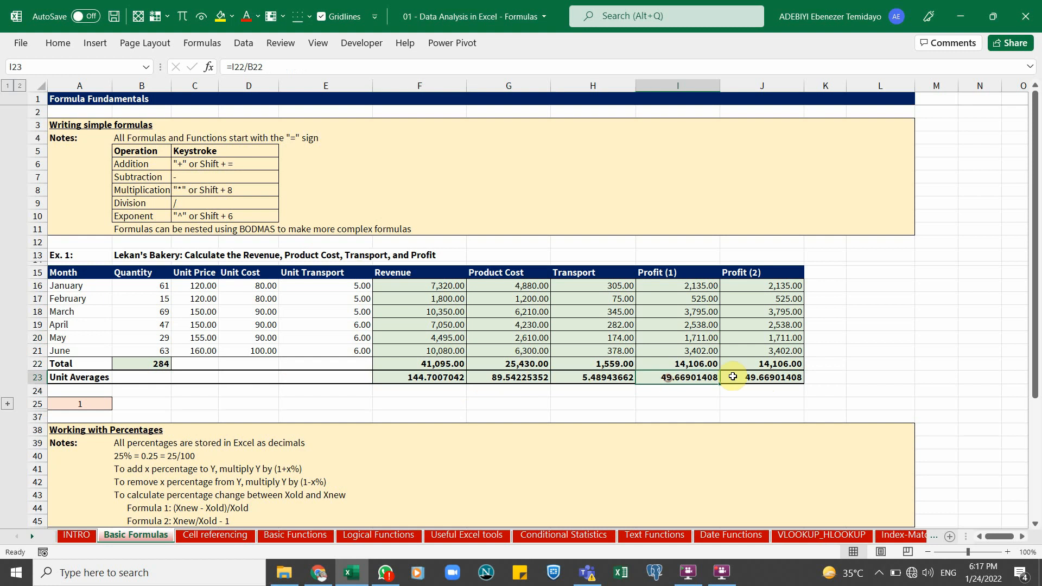
left_click(770, 378)
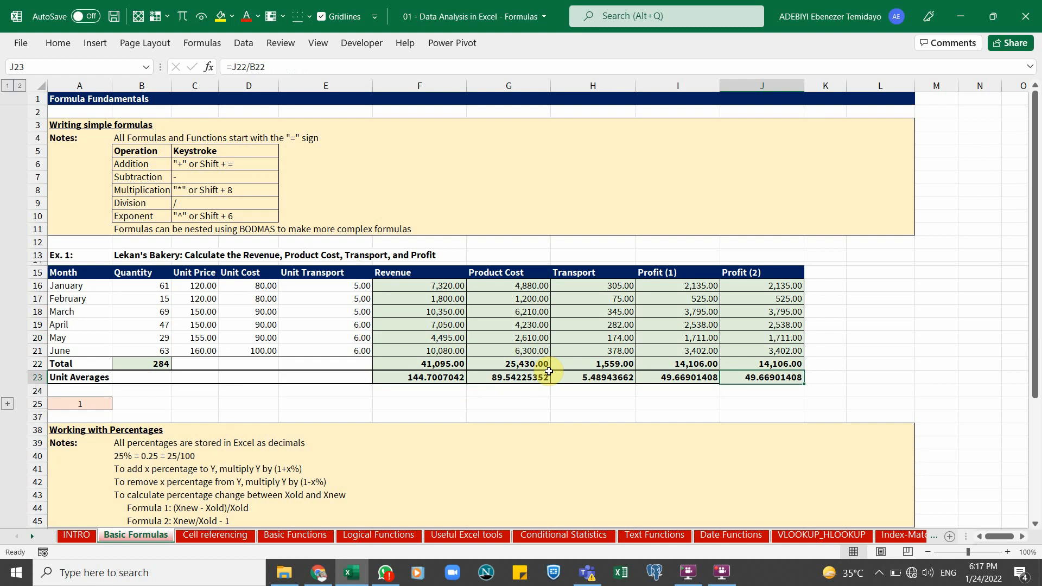
left_click(434, 378)
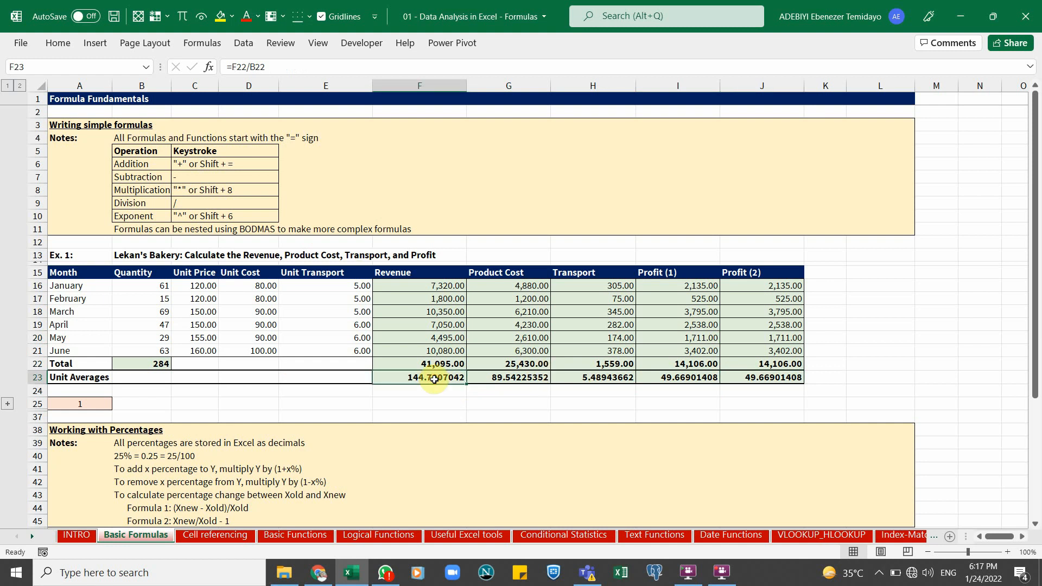
key("ctrl+shift+Right")
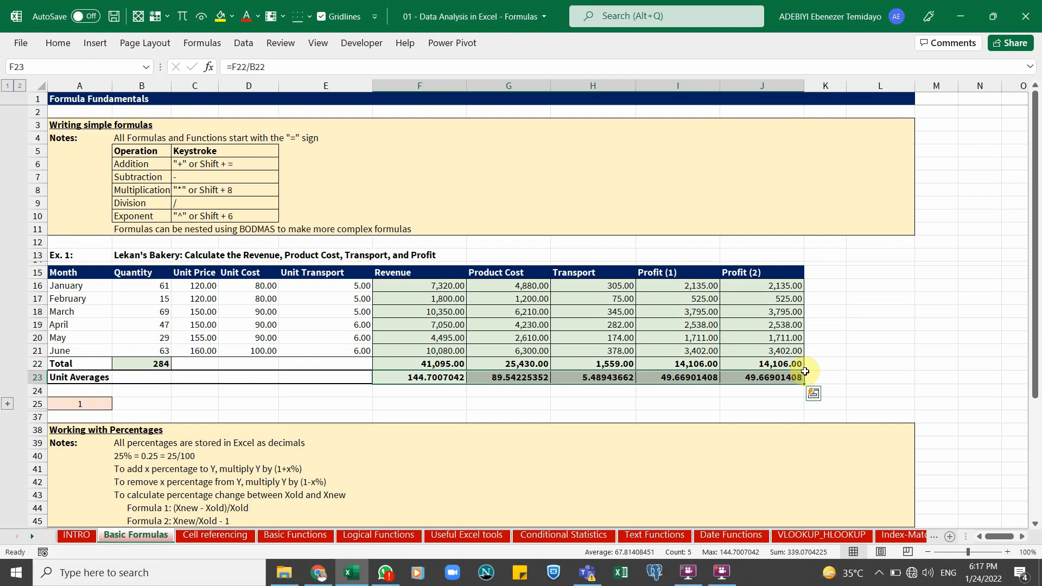
left_click(58, 44)
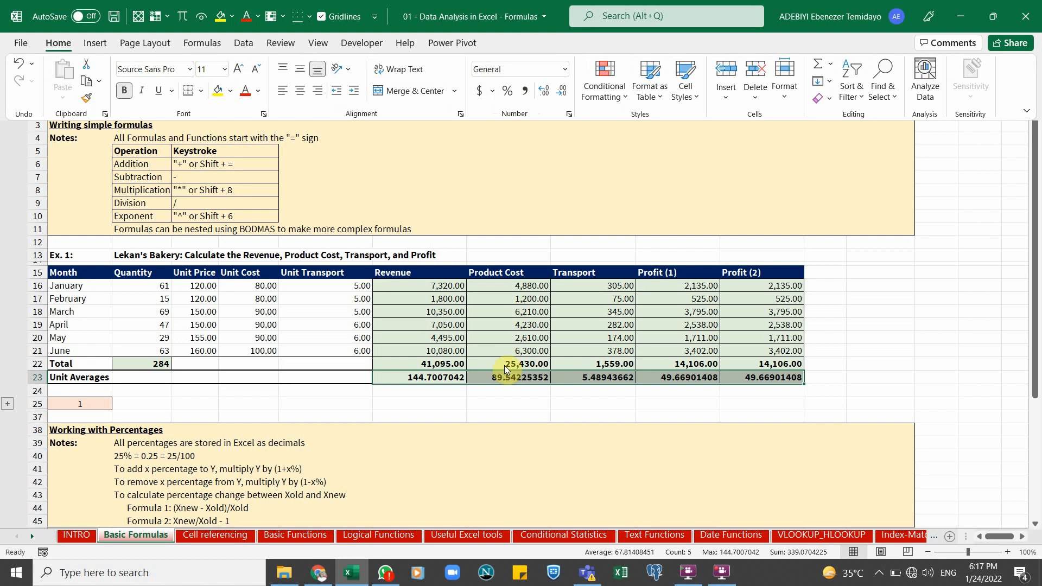
left_click(535, 315)
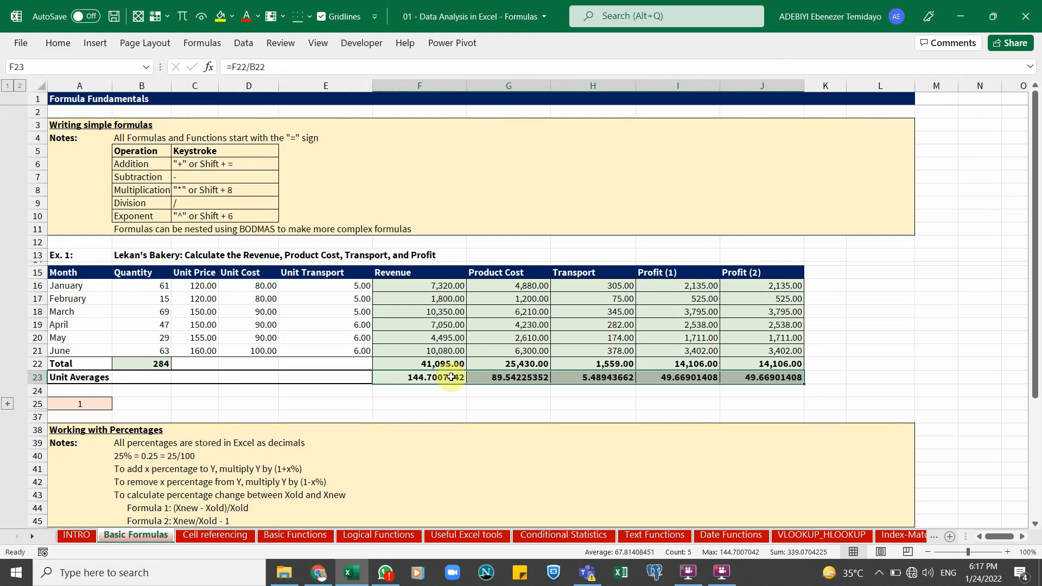
Open Format Cells for the Unit Averages row F23:J23 and look through each of its tabs
left_click_drag(458, 377, 760, 377)
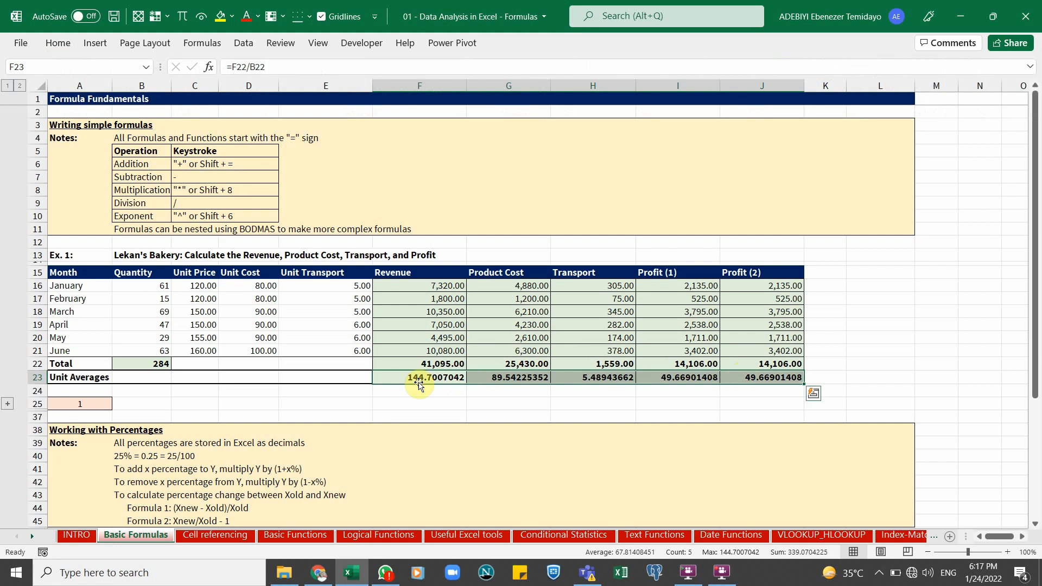
right_click(416, 376)
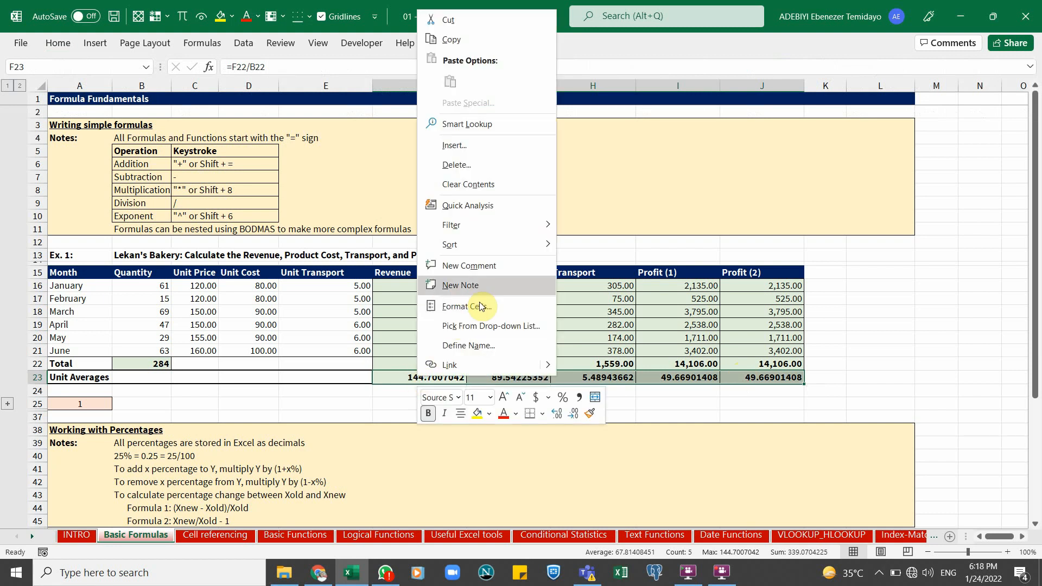
left_click(347, 317)
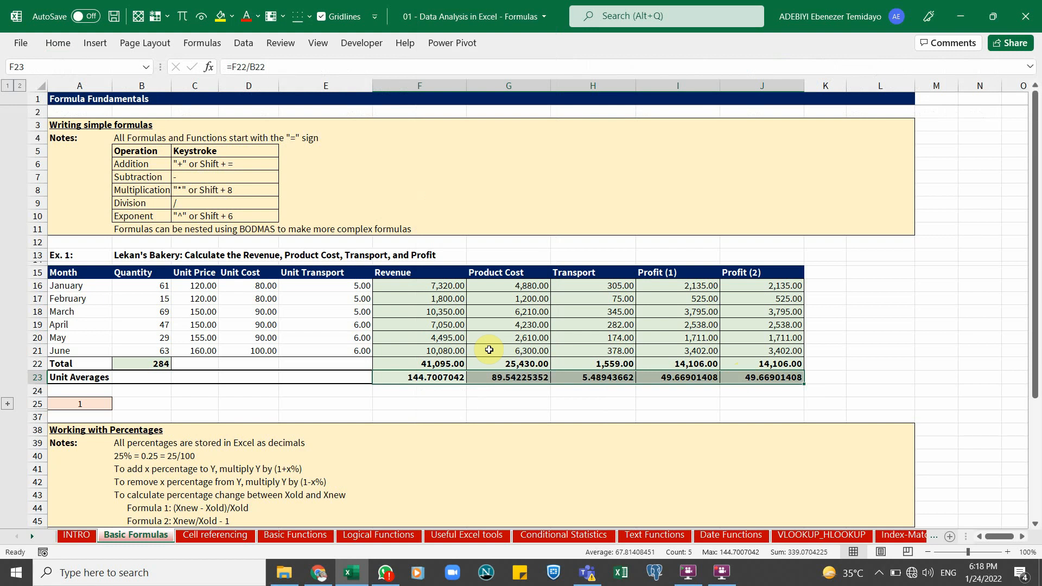
key("ctrl+1")
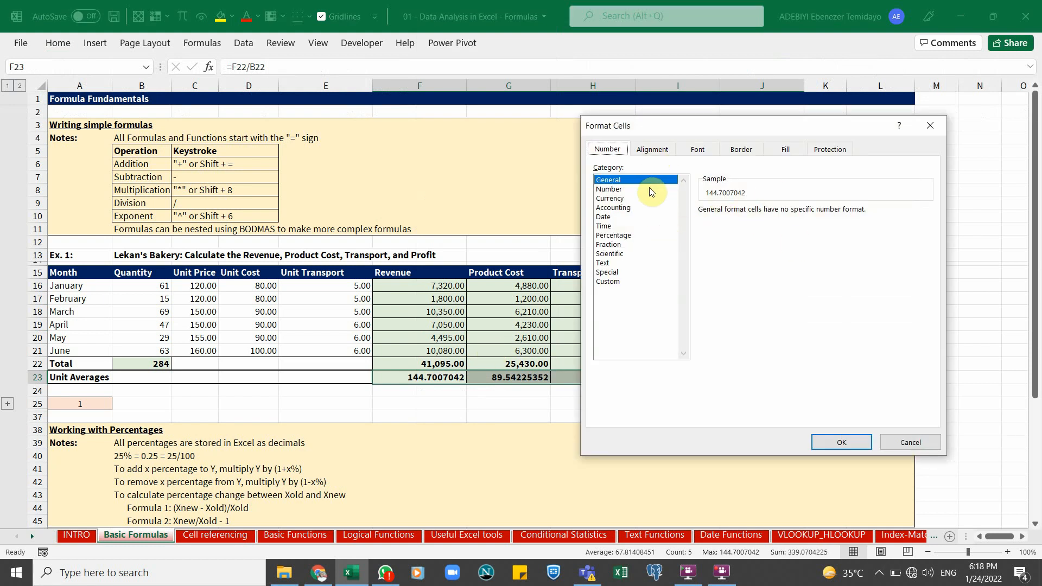
left_click_drag(650, 126, 631, 124)
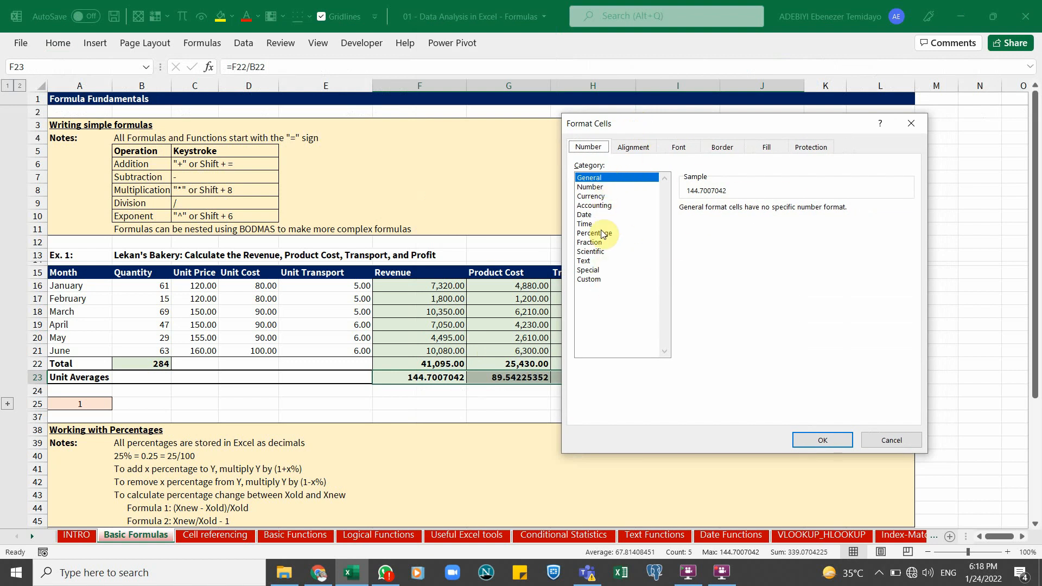
left_click(640, 147)
left_click(678, 147)
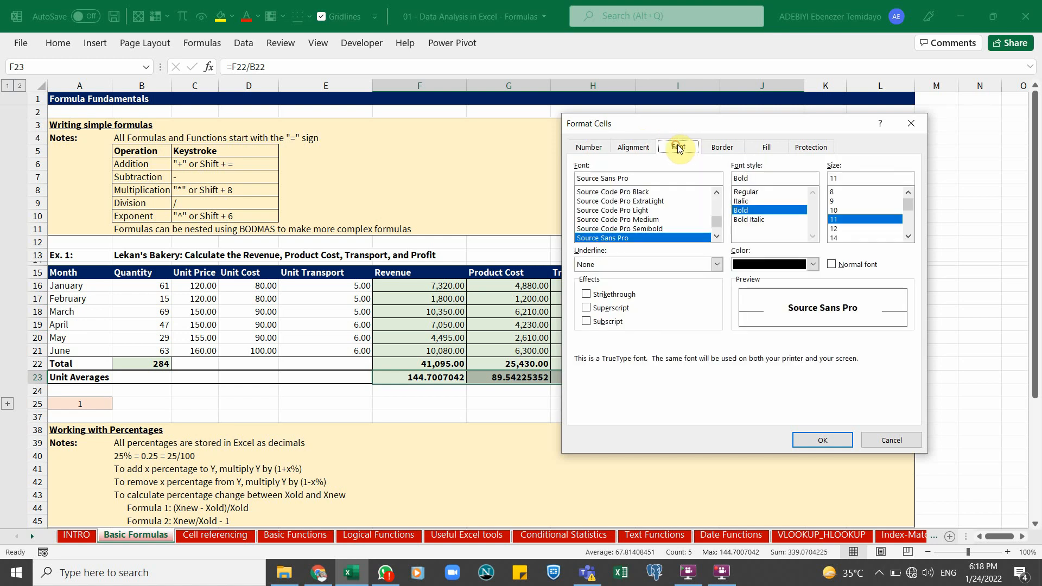
left_click(724, 146)
left_click(765, 147)
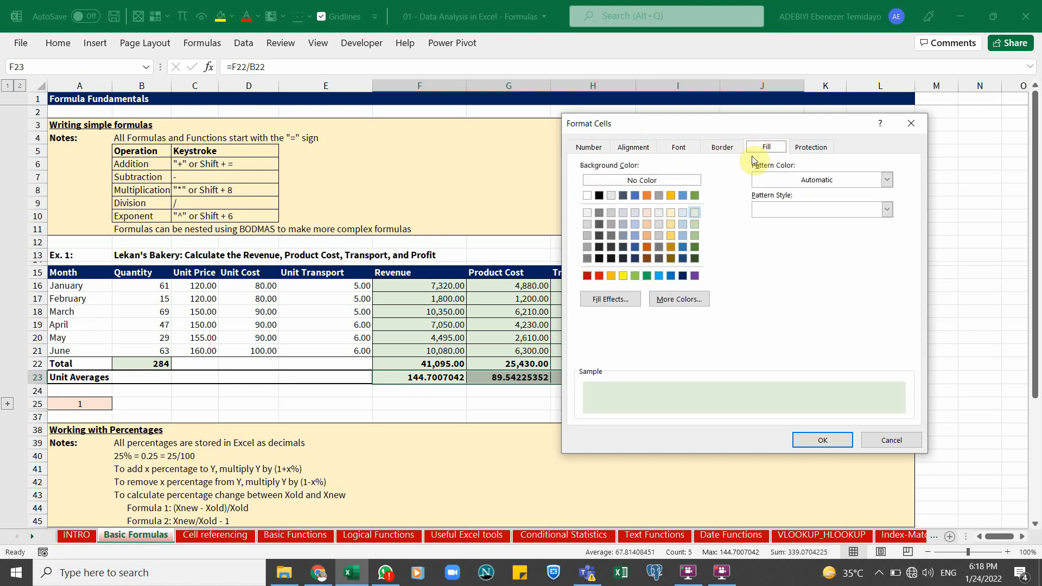
left_click(825, 145)
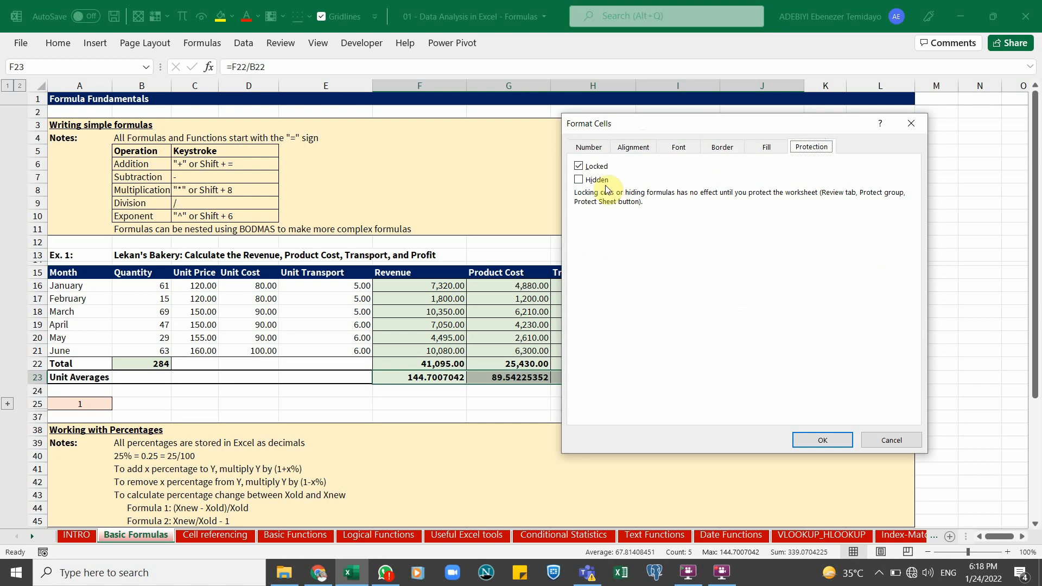
left_click(588, 149)
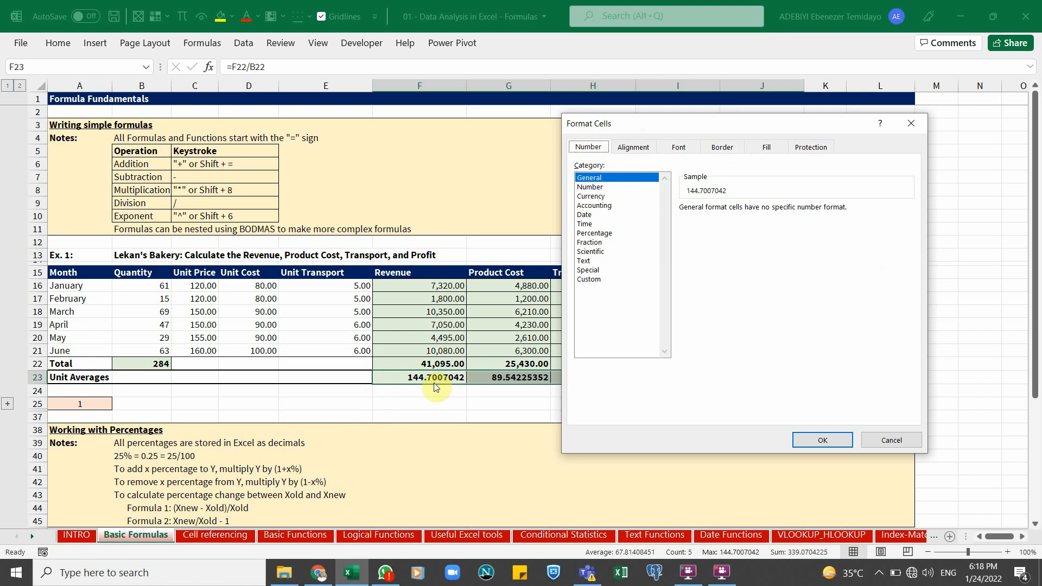
Format the Unit Averages row as Number with 2 decimal places and the 1000 separator
left_click(590, 188)
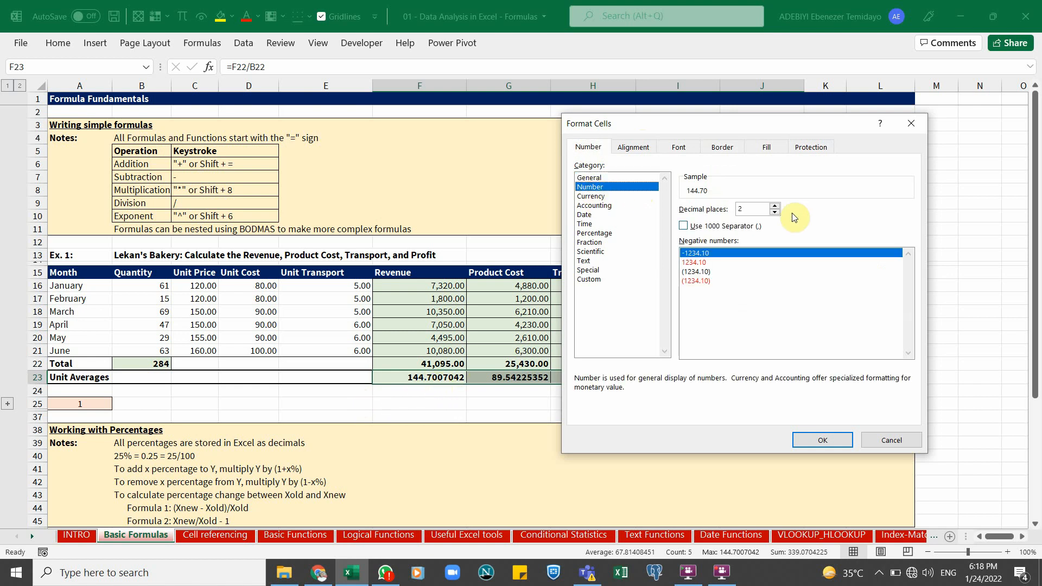
left_click(682, 227)
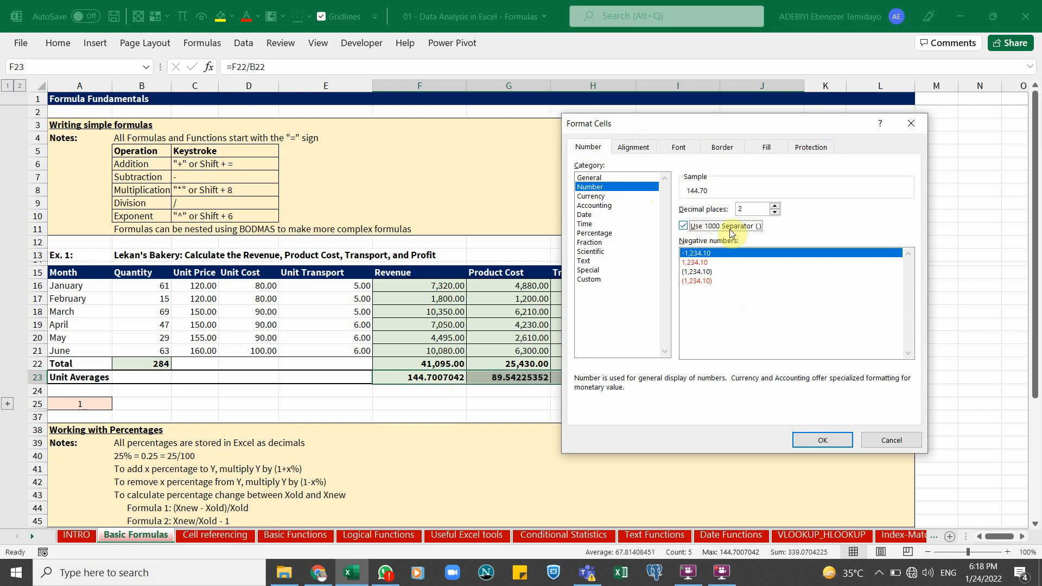
left_click(829, 444)
left_click(582, 378)
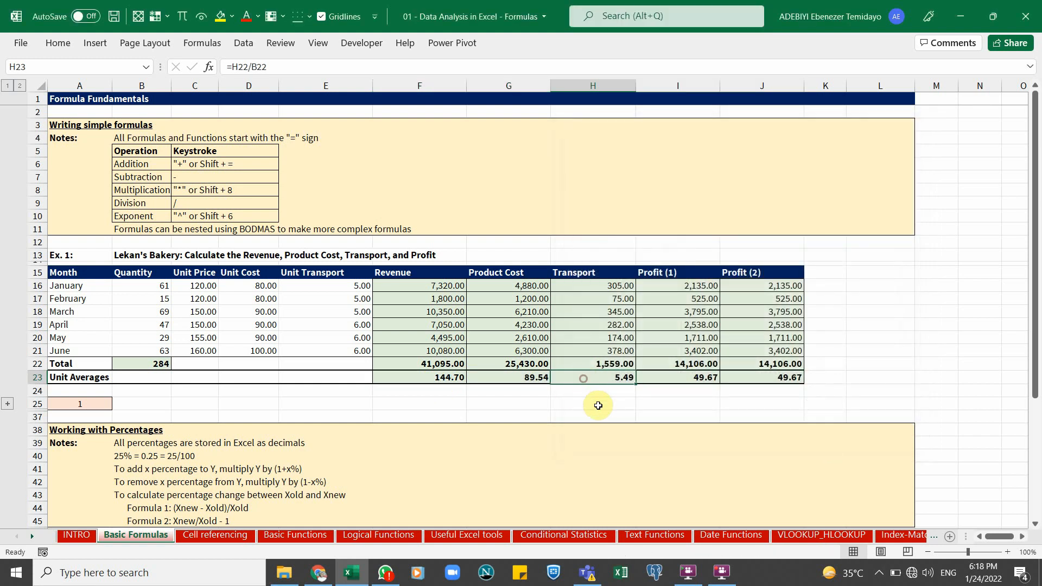
scroll(586, 407, "down", 3)
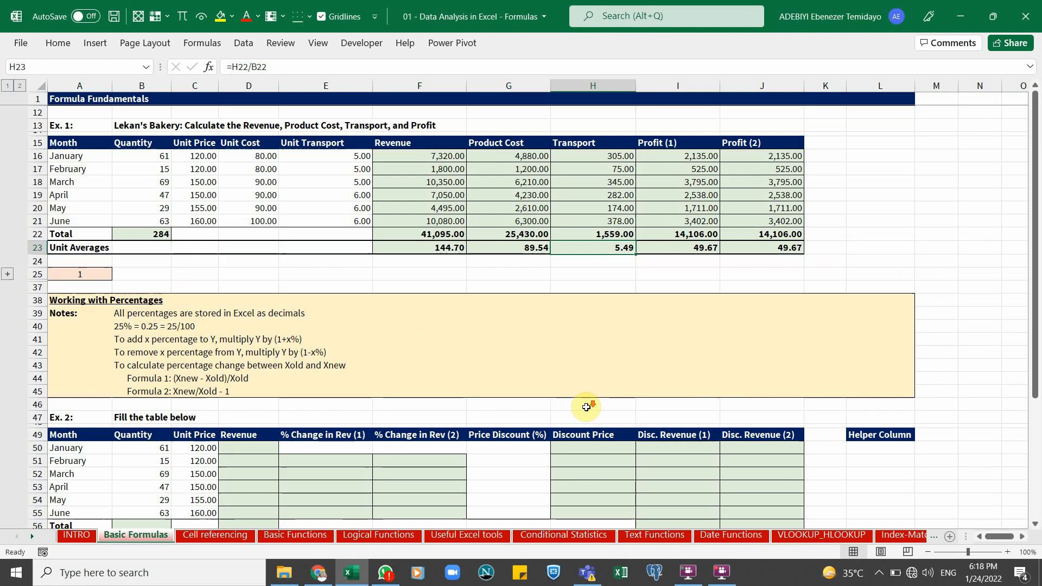
left_click(460, 246)
left_click(487, 248)
left_click(522, 241)
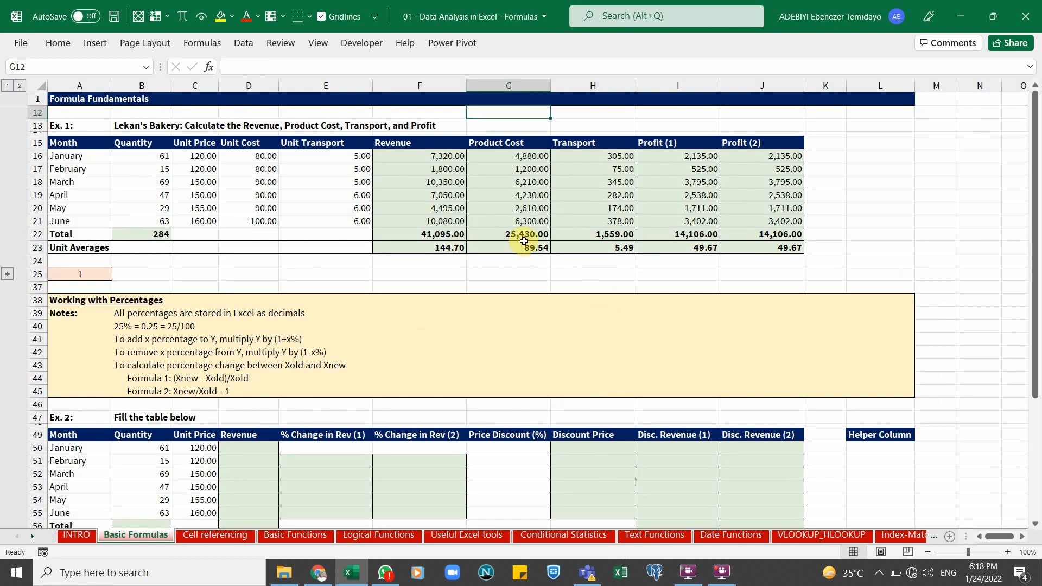
scroll(523, 241, "up", 3)
left_click(492, 350)
scroll(492, 350, "down", 6)
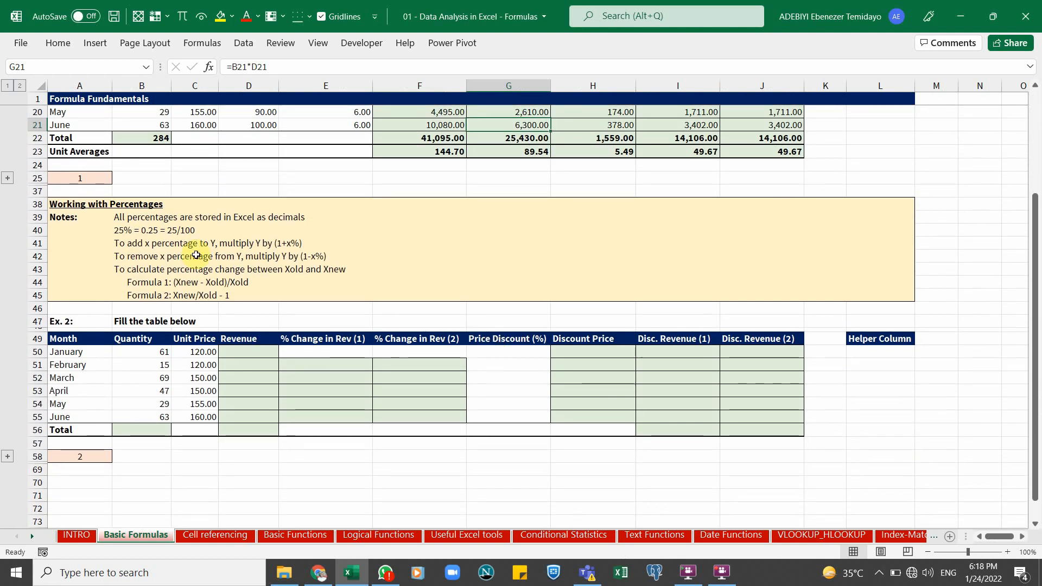
left_click(149, 220)
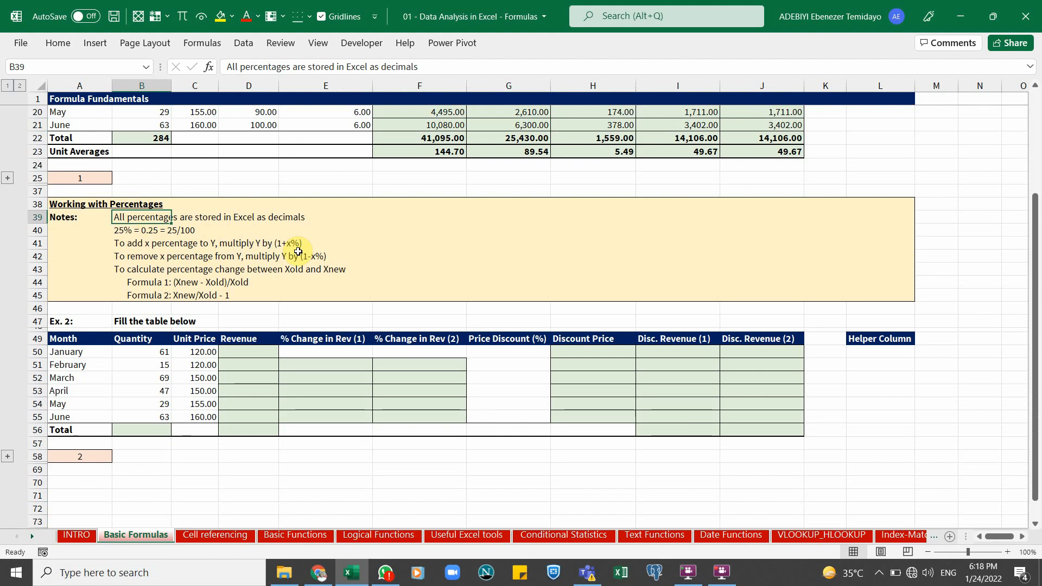
key("Down")
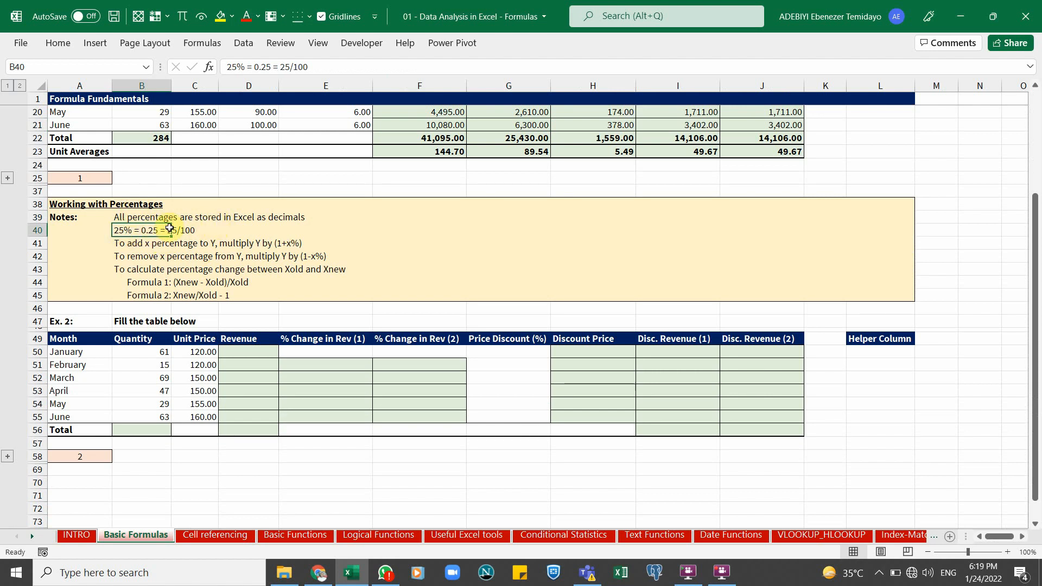
Enter the formula =150*0.25 in cell F25 to calculate 25% of 150
left_click(443, 187)
key("Up")
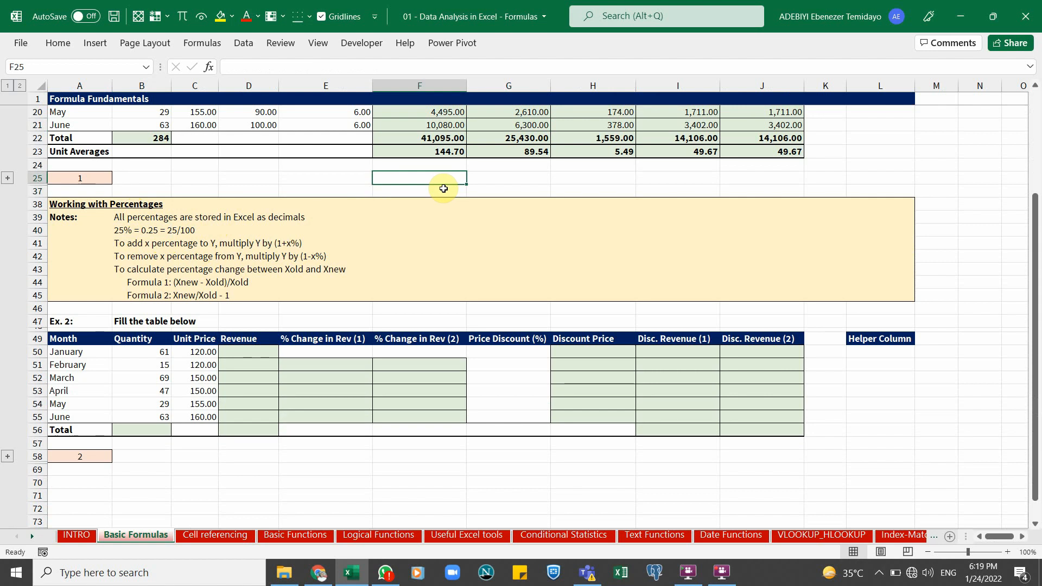
type("1")
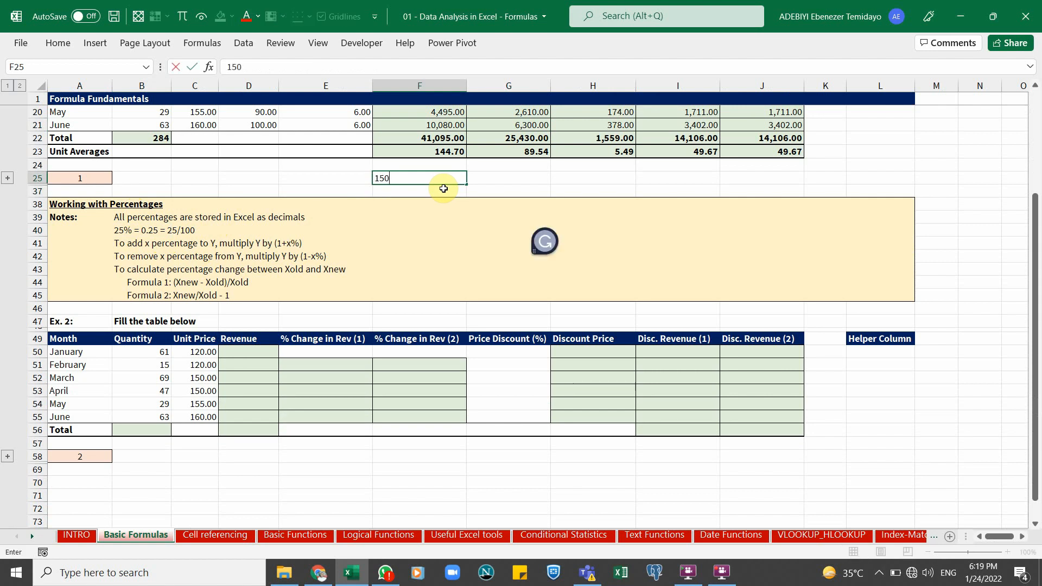
type("50")
key("BackSpace")
key("BackSpace")
key("BackSpace")
type("=1")
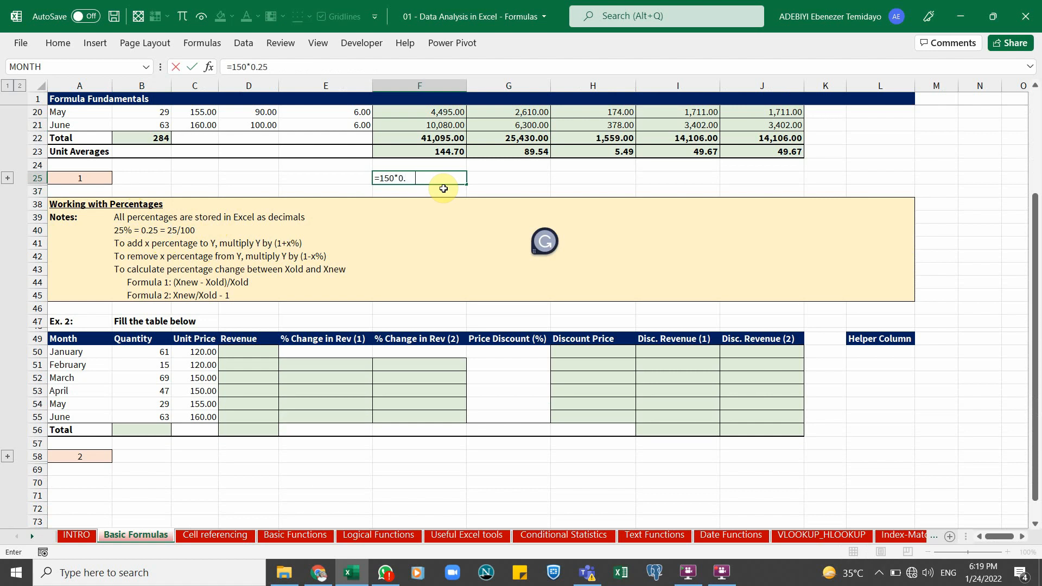
key("ctrl+Return")
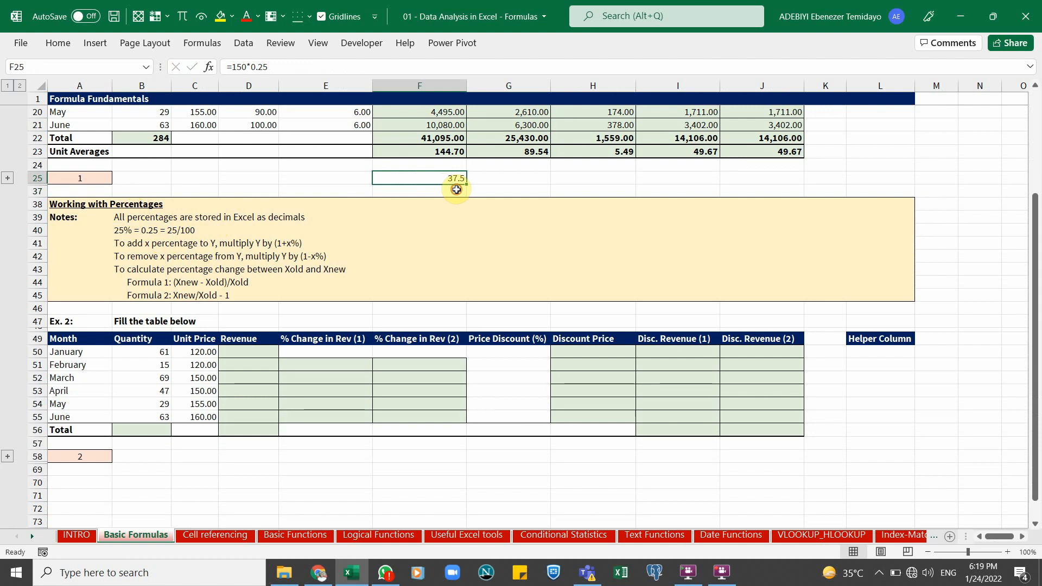
Enter the formula =150*25% in cell F37 to compute 25% of 150
left_click(458, 189)
type("=")
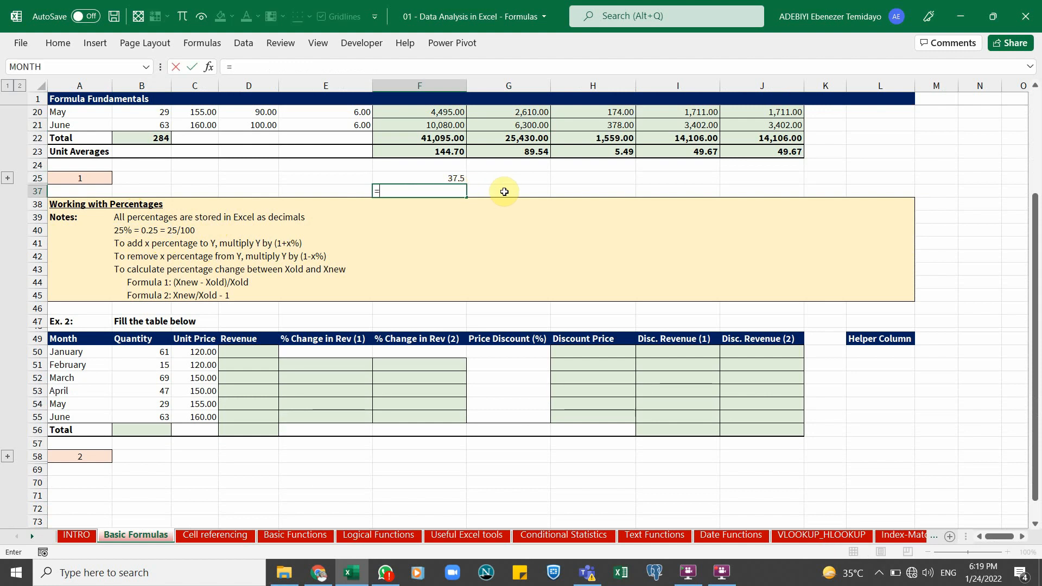
type("150")
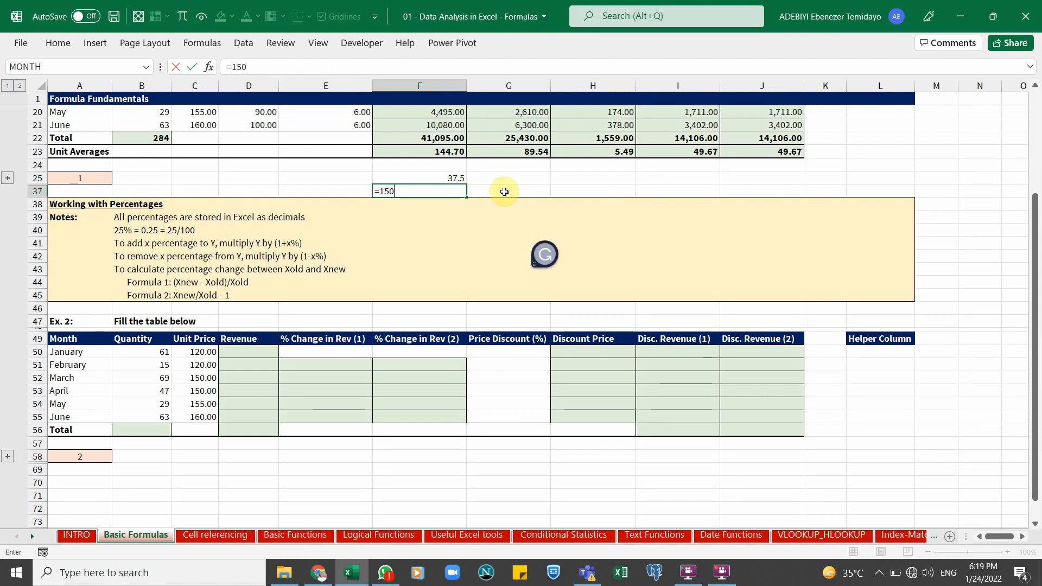
type("*25%")
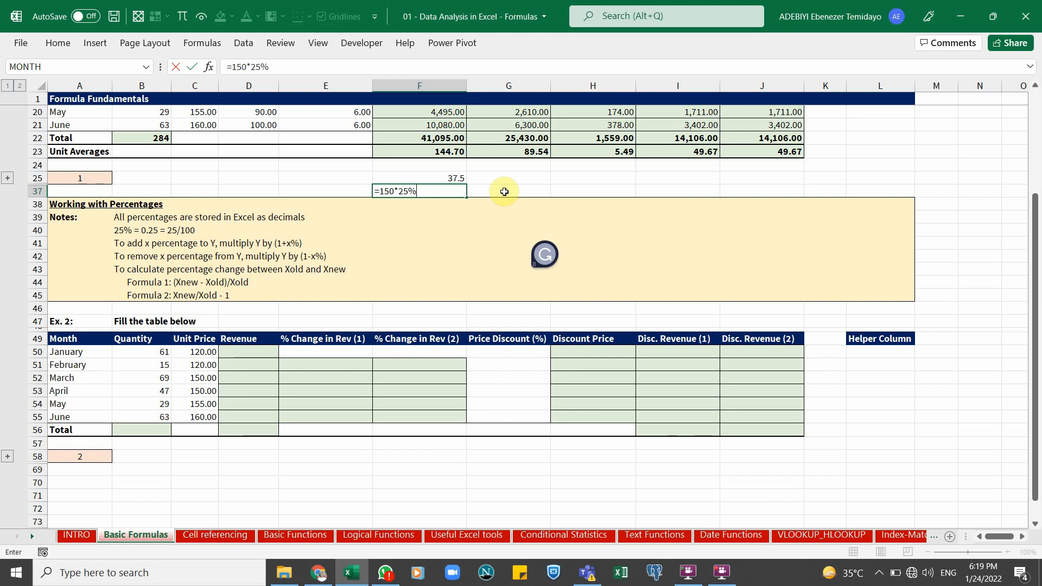
key("ctrl+Return")
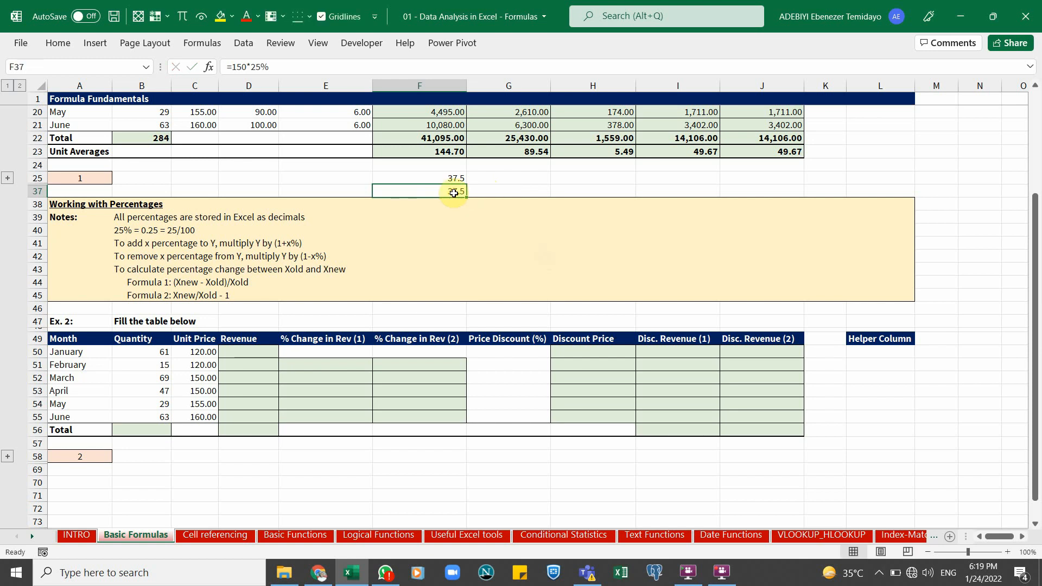
Select F25 through F37 and clear the percentage calculations
left_click(449, 177)
left_click(450, 193)
left_click(450, 178)
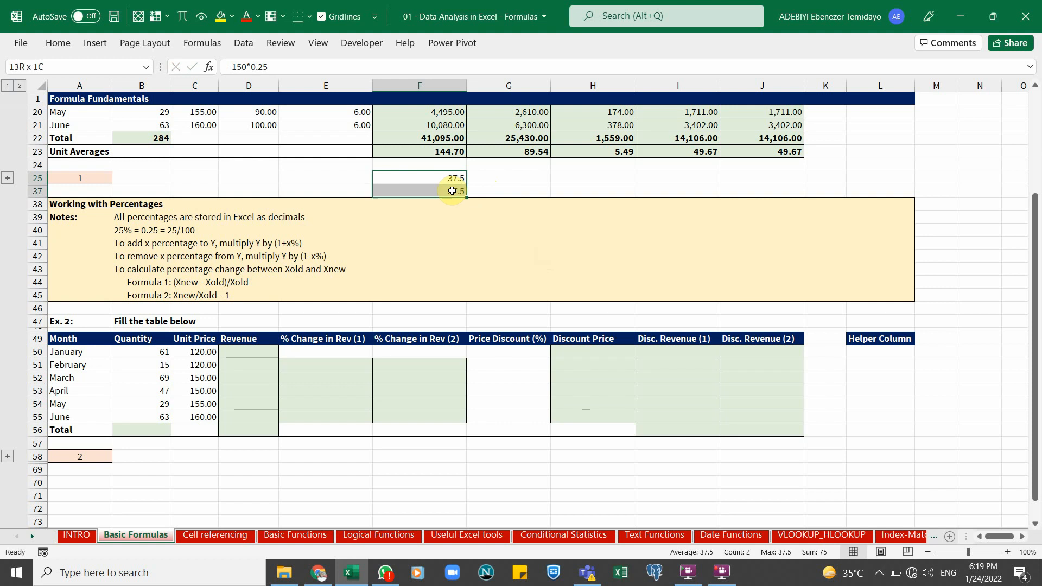
left_click(452, 191, "shift")
key("Delete")
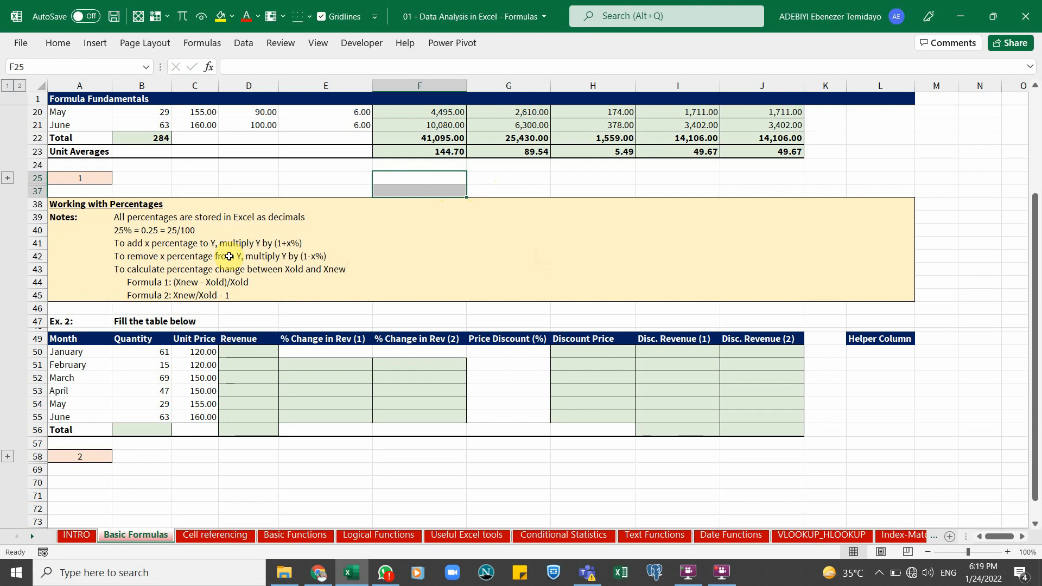
Enter the label Original Number in F70 and the value 650% beside it in G70
left_click(121, 248)
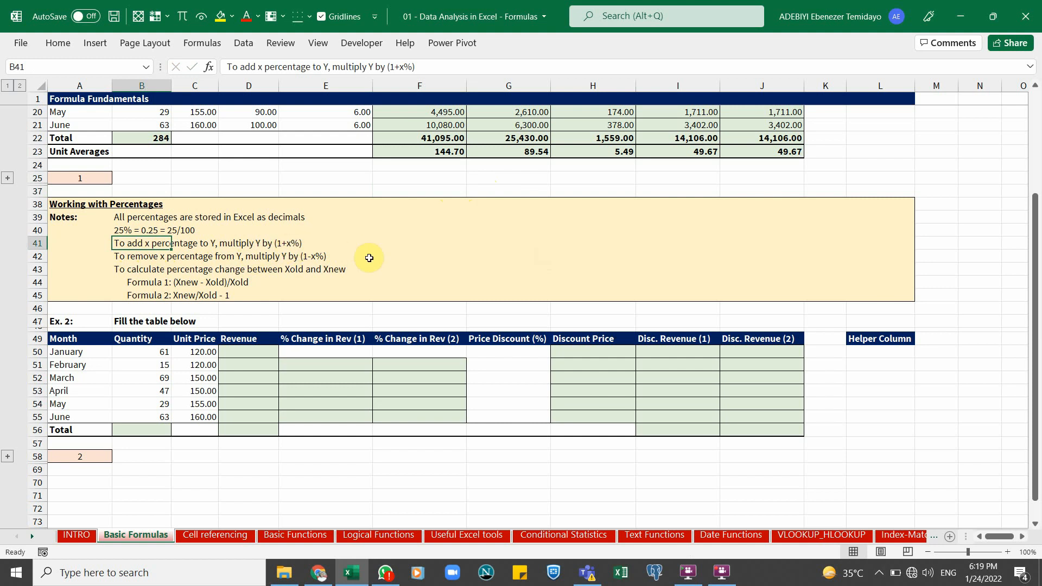
scroll(369, 258, "down", 5)
left_click(422, 284)
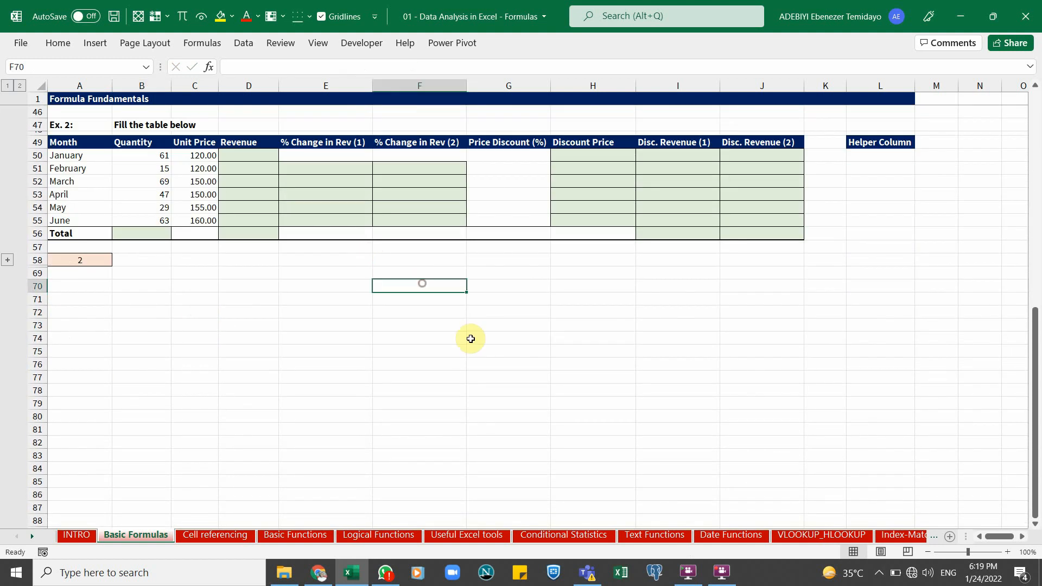
type("Orig")
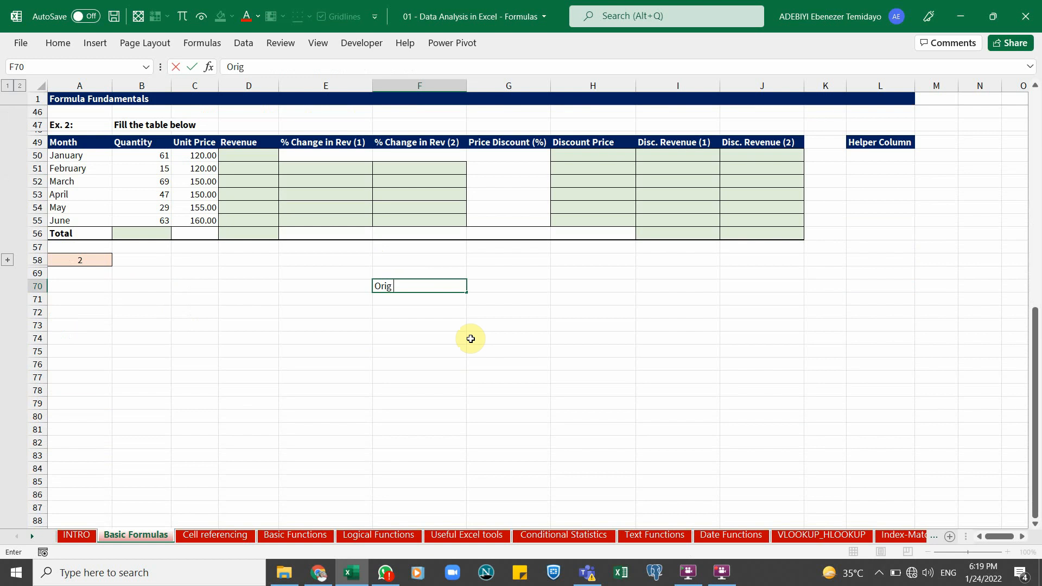
type("inal Number")
key("Tab")
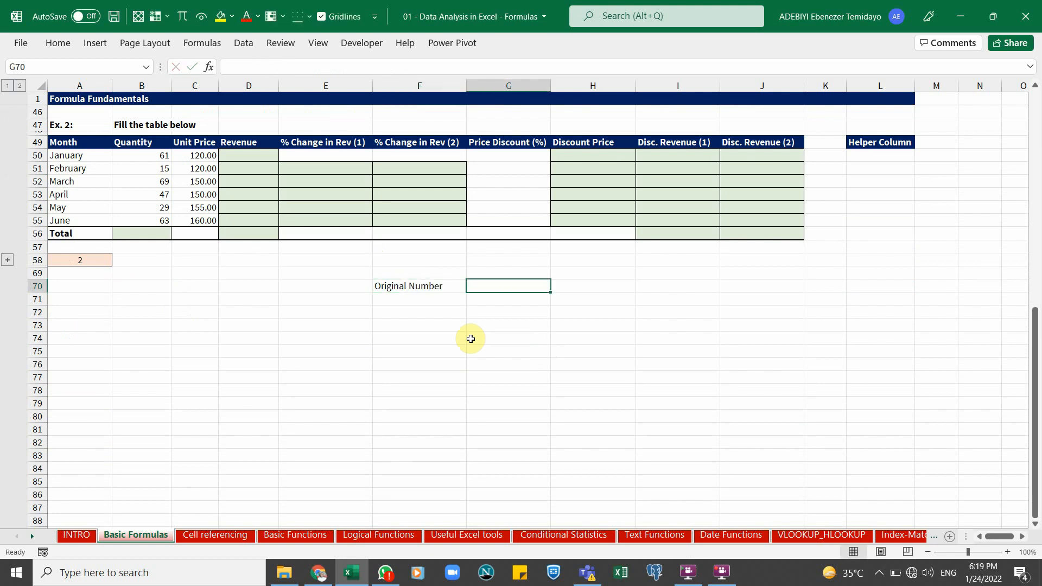
type("650")
key("Return")
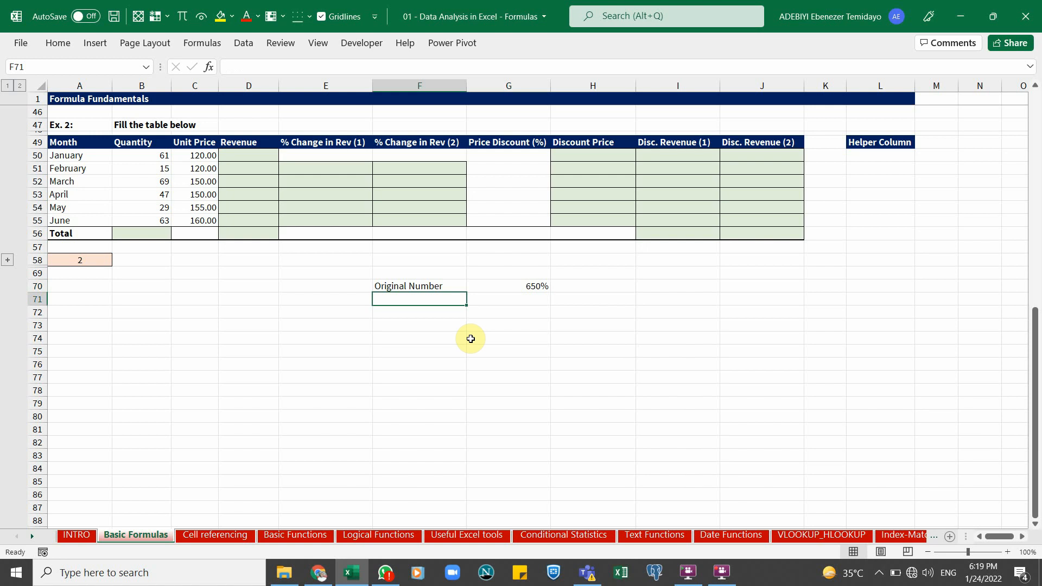
Enter the label Add 5% in F71 and the formula =G70*5% in G71
type("Add")
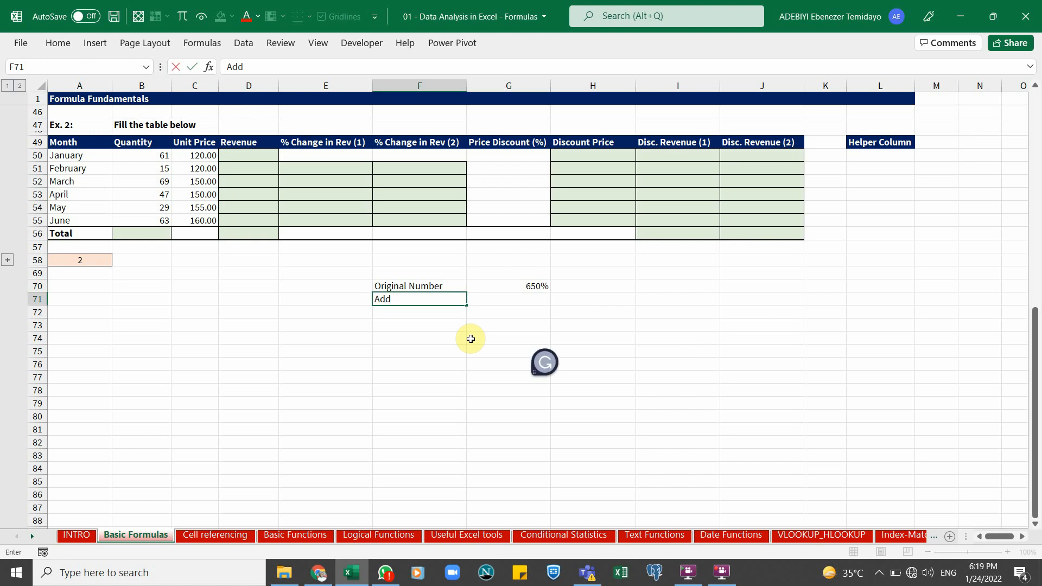
type(" 5%")
key("Return")
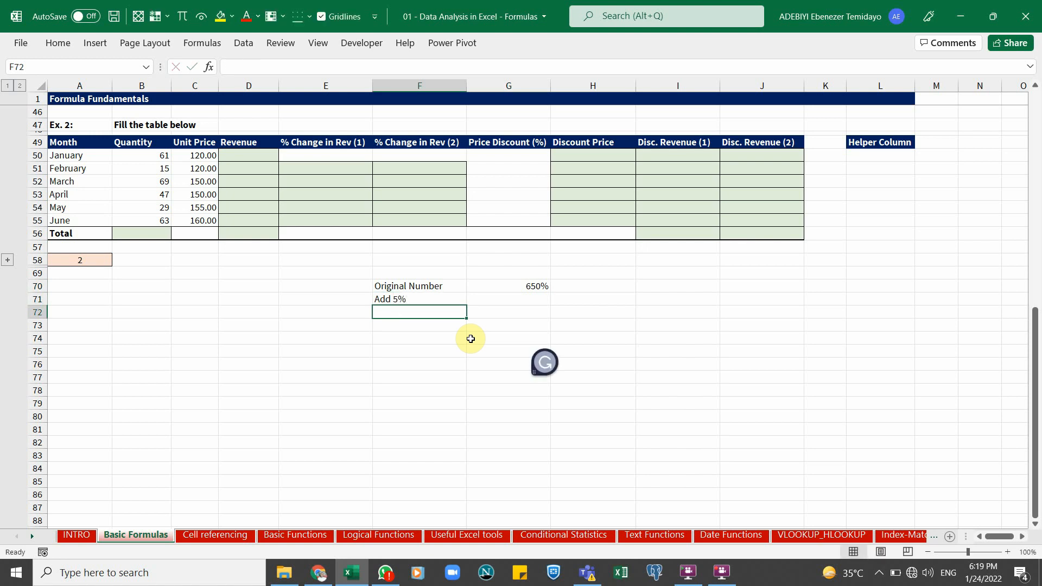
left_click(507, 284)
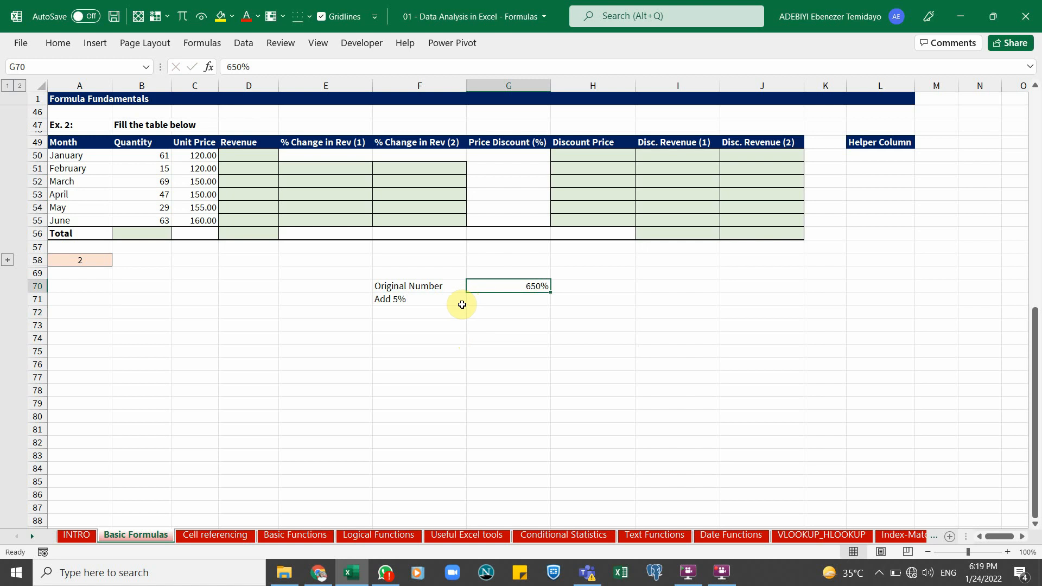
left_click(458, 298)
left_click(495, 298)
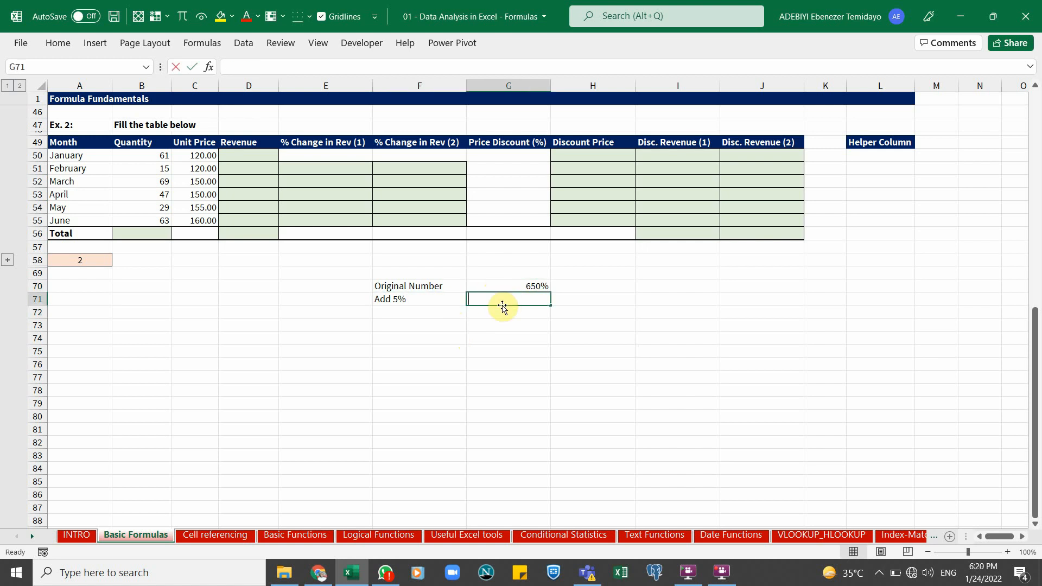
type("=")
key("Up")
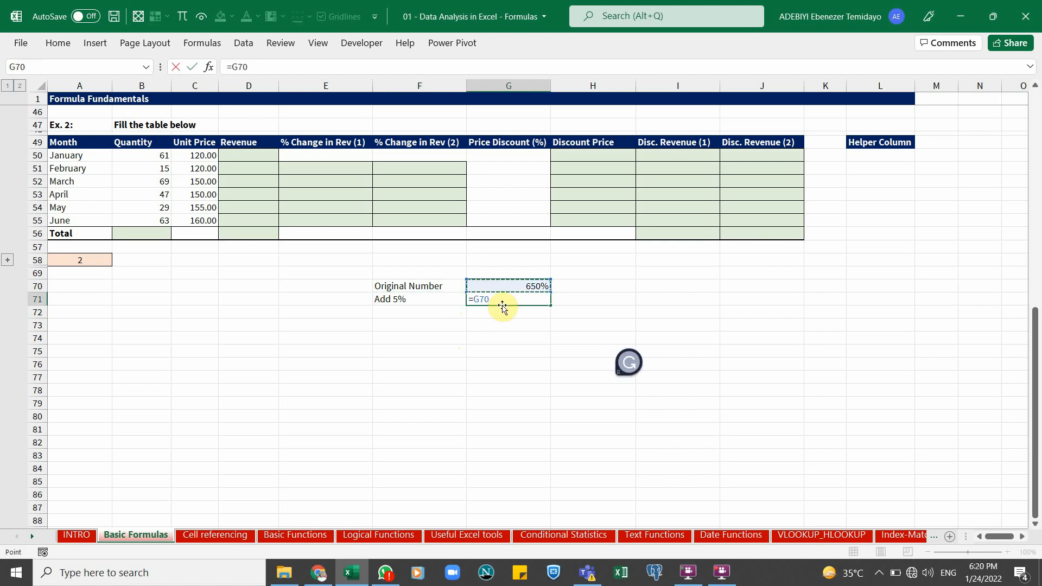
type("*5%")
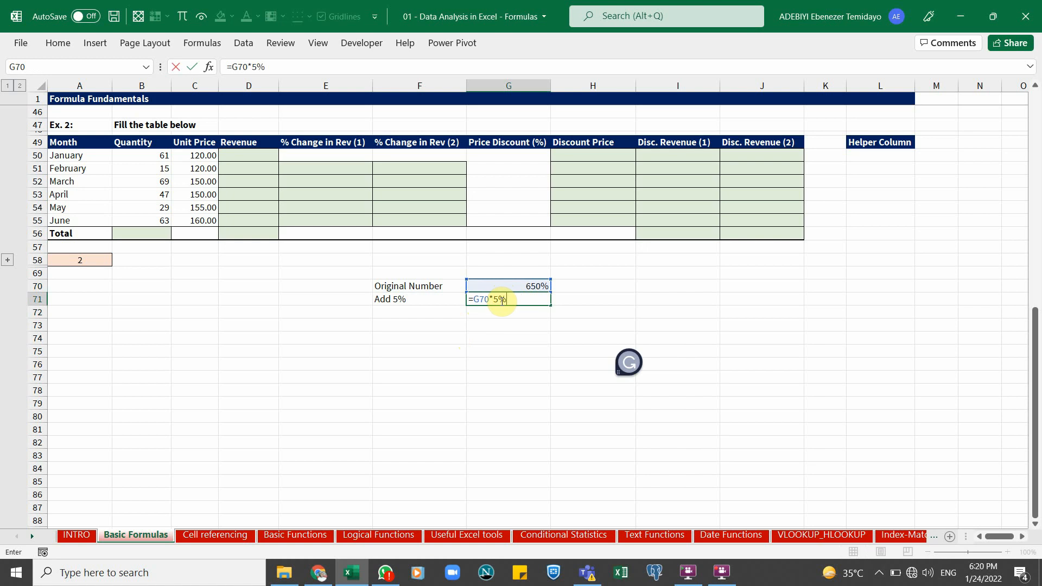
key("ctrl+Return")
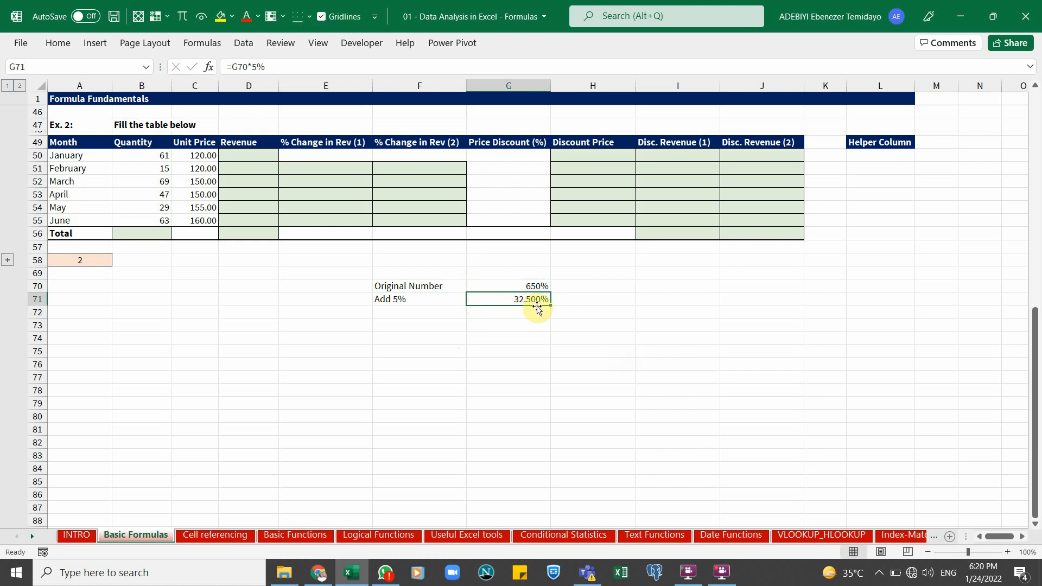
Change the number format of G70 to General
left_click(536, 287)
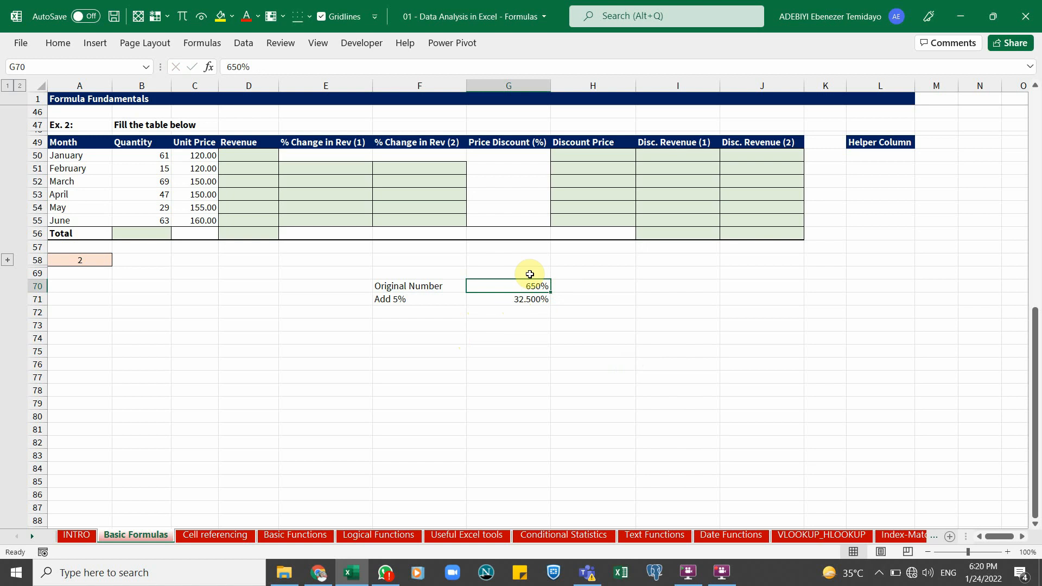
left_click(61, 43)
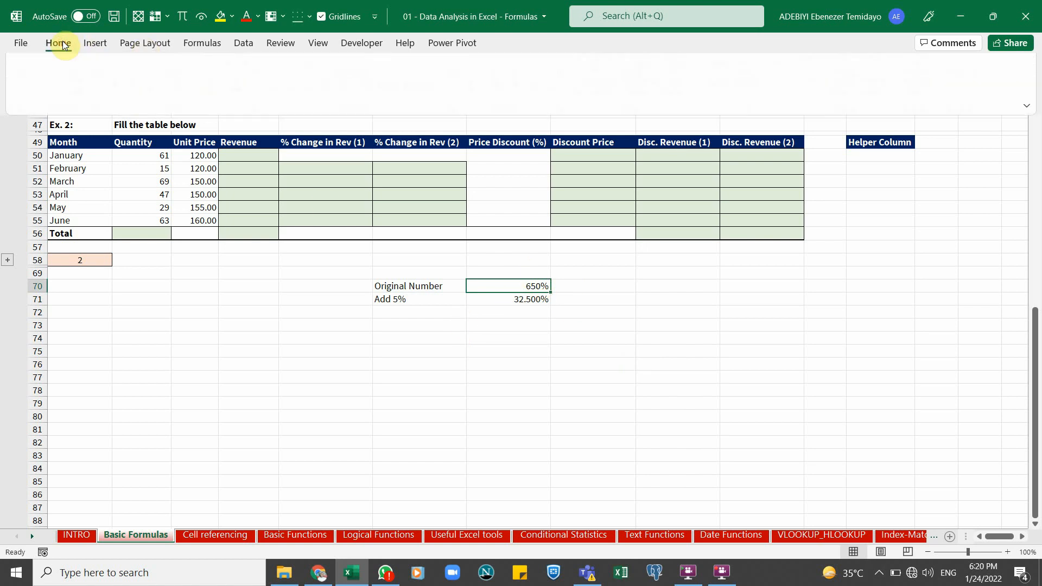
left_click(565, 70)
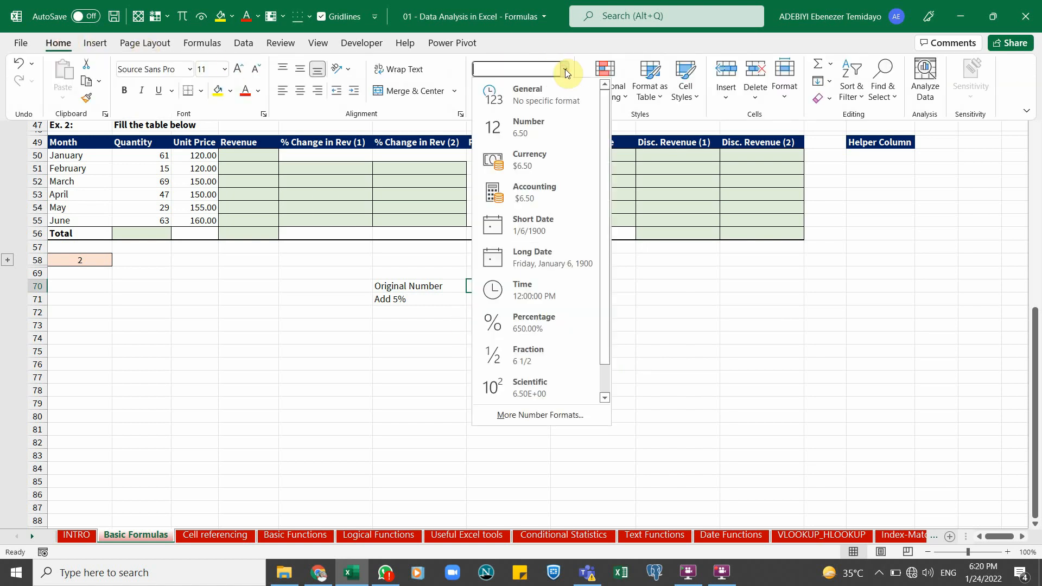
left_click(430, 273)
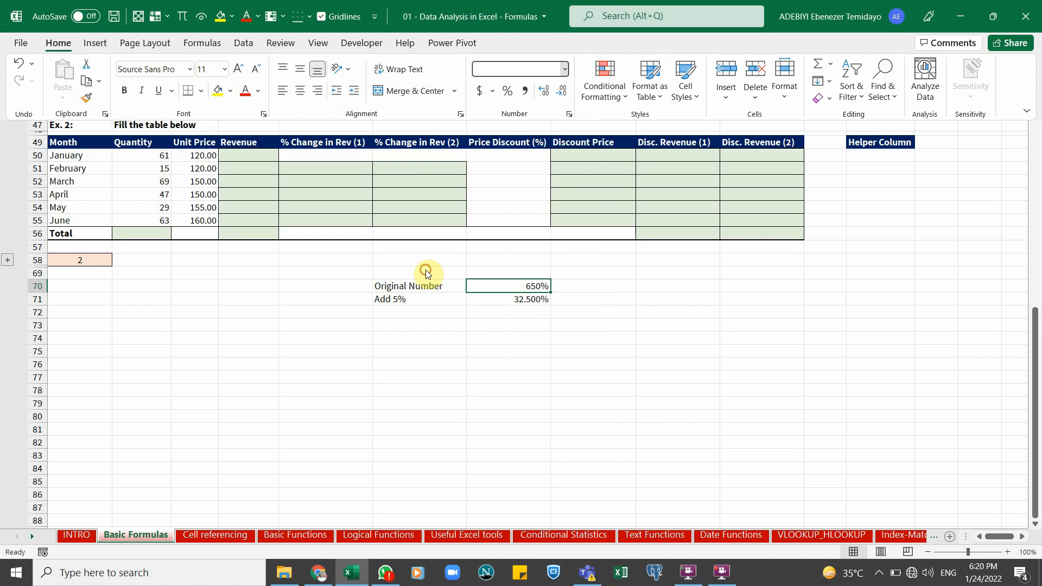
left_click(507, 303)
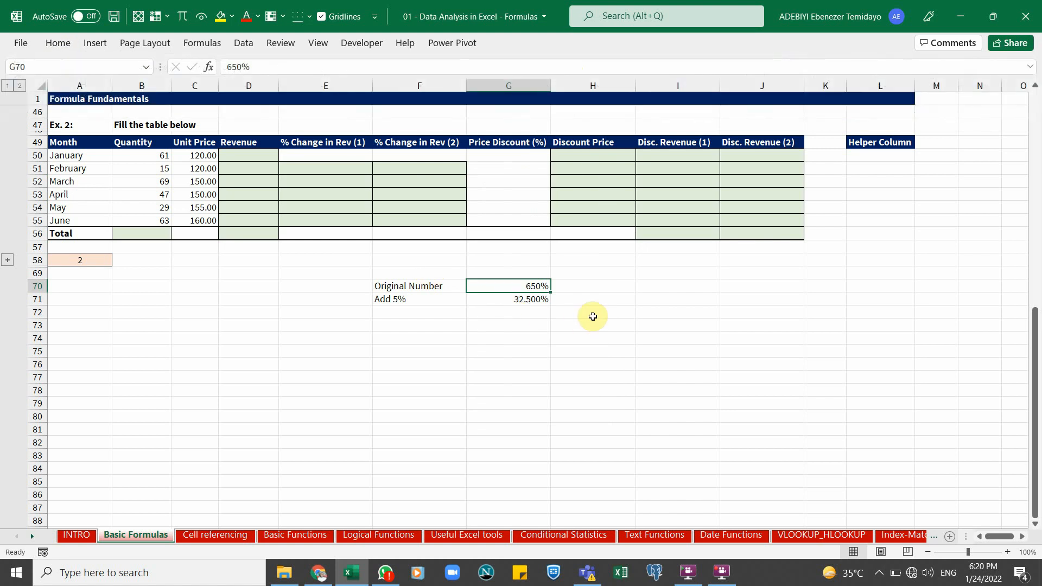
key("ctrl+1")
left_click(589, 178)
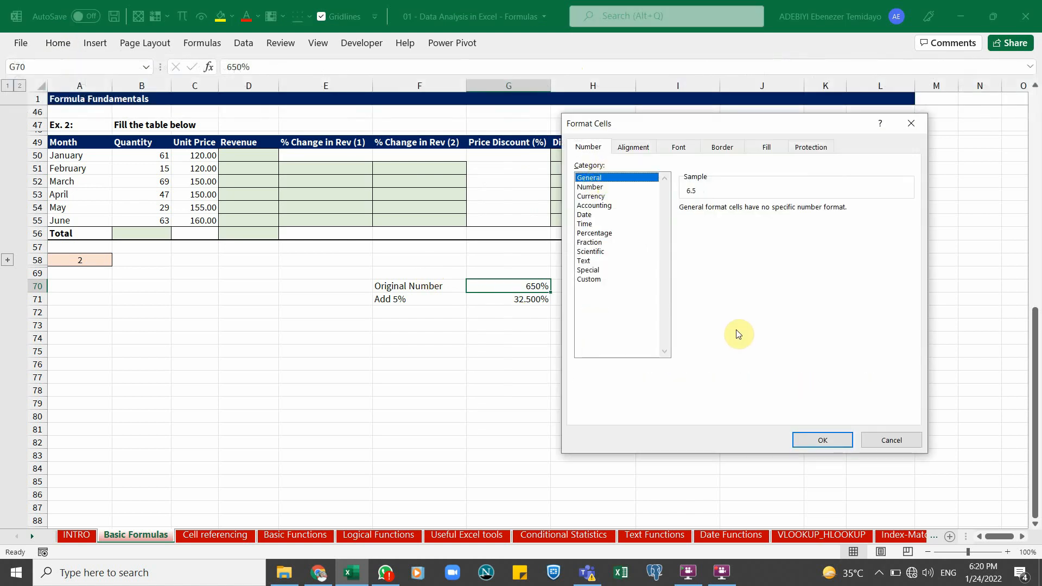
left_click(820, 439)
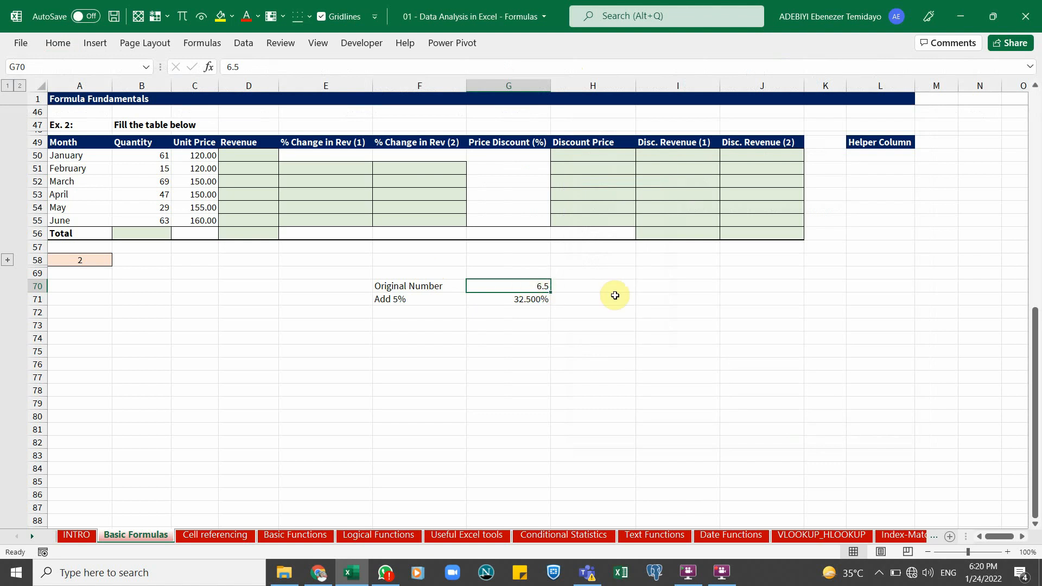
Enter 650 in G70 and set the Add 5% result in G71 to General format
type("6")
key("Return")
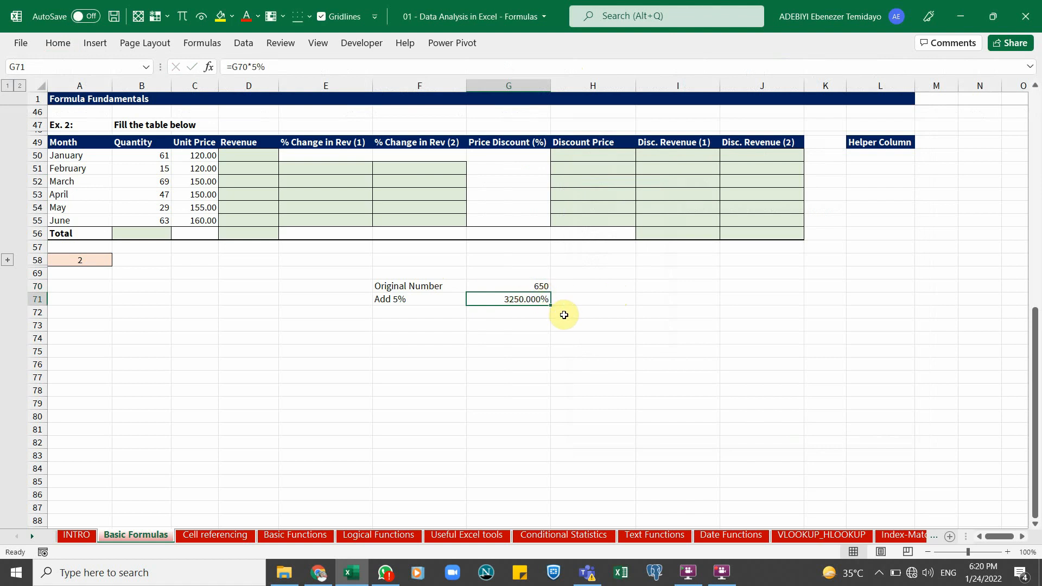
key("ctrl+1")
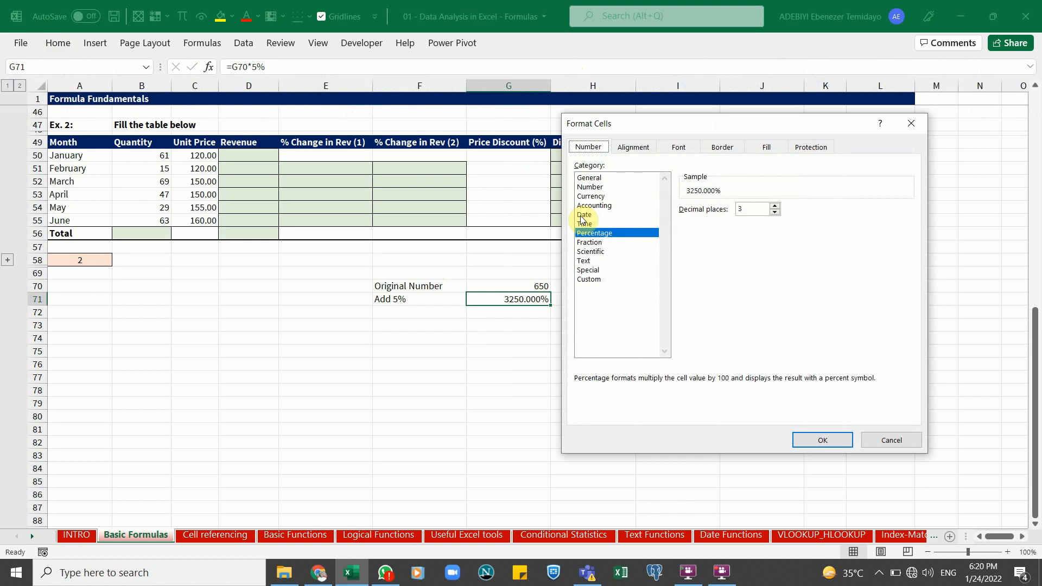
left_click(590, 178)
left_click(812, 440)
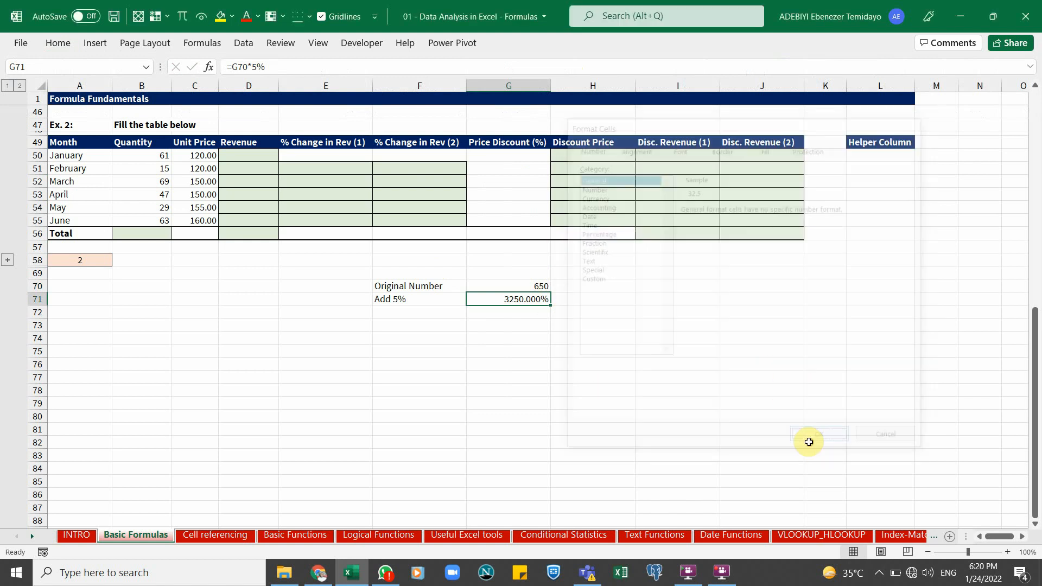
Select G69:H78 and apply the General number format to the whole block
left_click(515, 315)
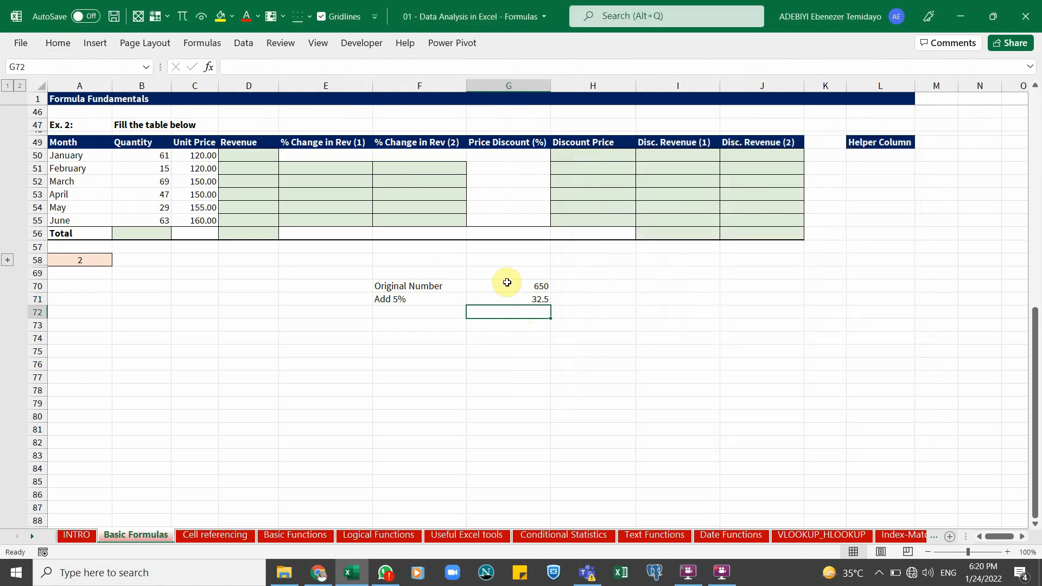
left_click_drag(507, 273, 584, 389)
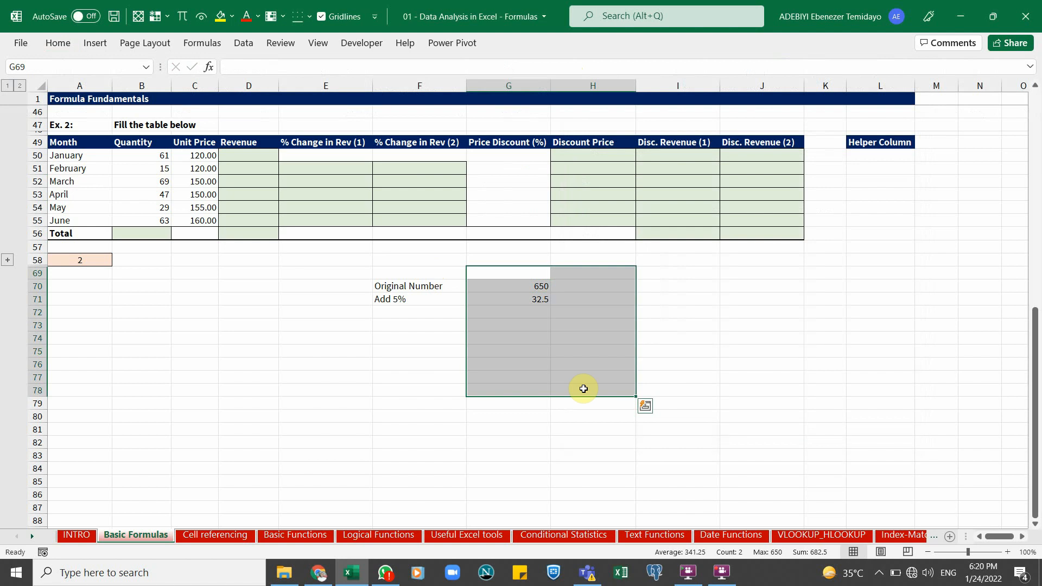
key("ctrl+1")
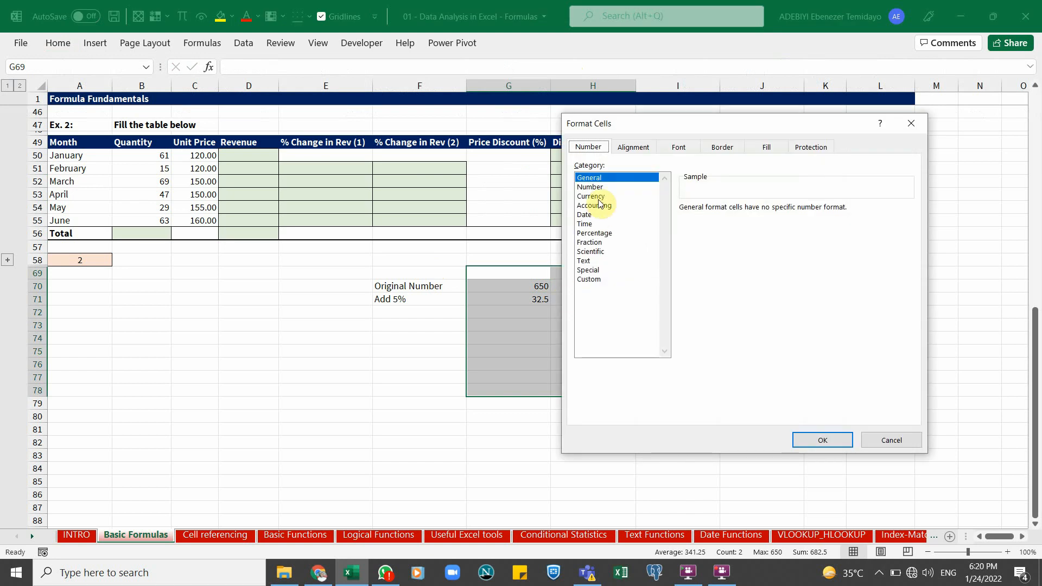
left_click(803, 439)
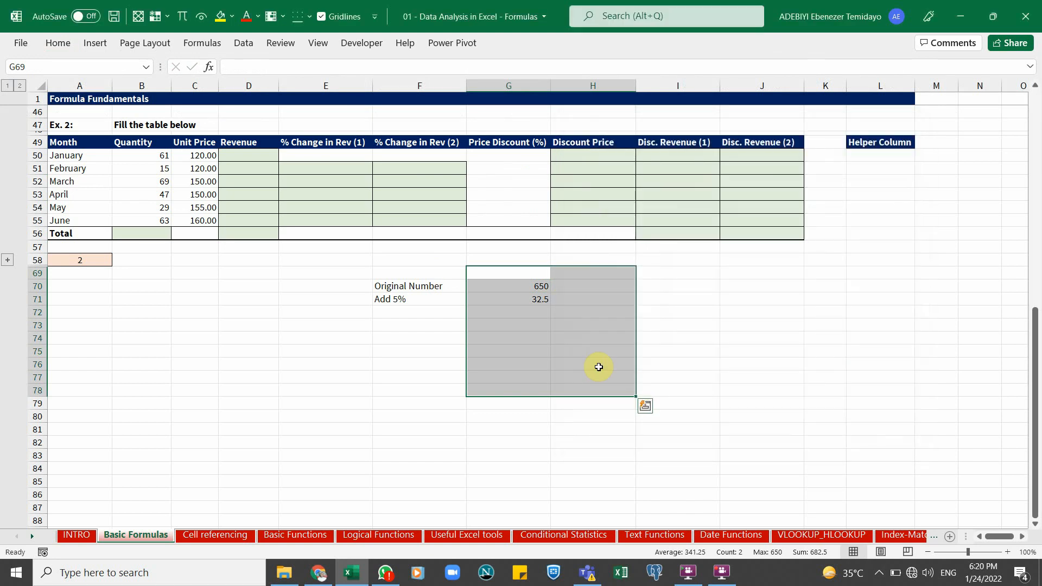
Review the Original Number and Add 5% labels and their values in rows 70 and 71
left_click(517, 322)
left_click(460, 286)
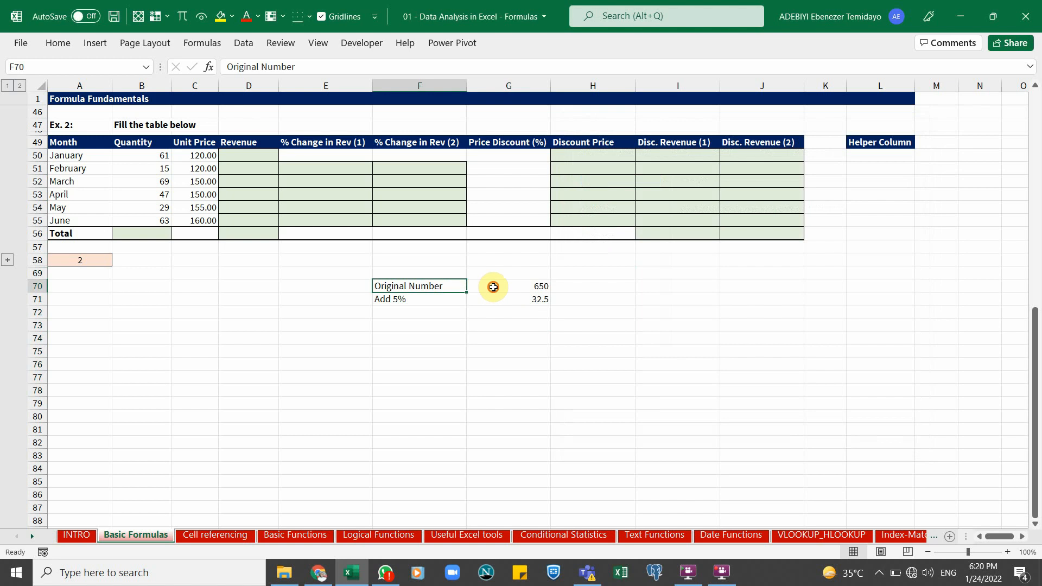
left_click(491, 285)
left_click(438, 298)
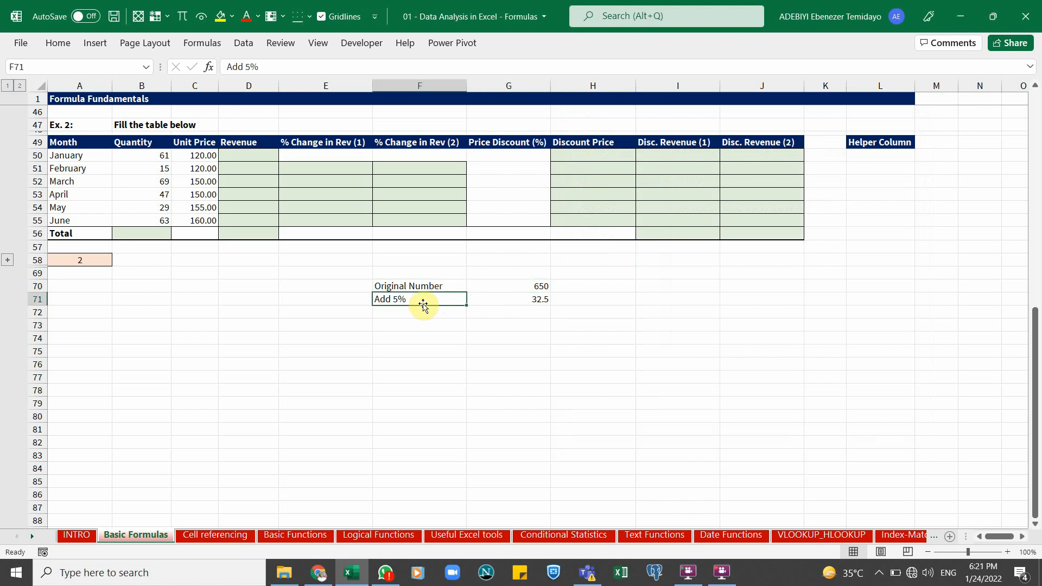
left_click(537, 285)
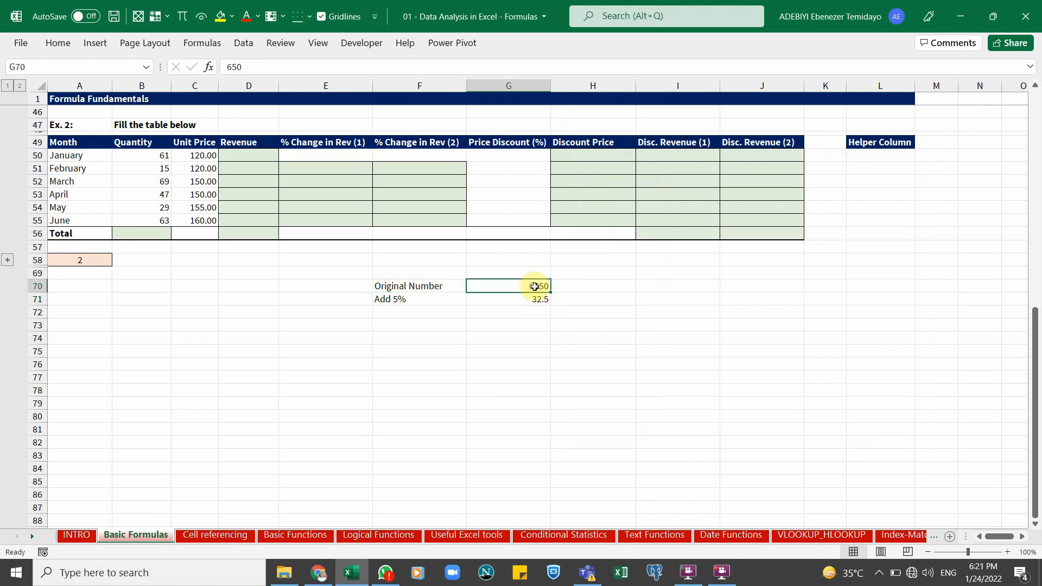
Label F72 "New Number" and enter a formula in G72 adding G70 and G71
left_click(544, 298)
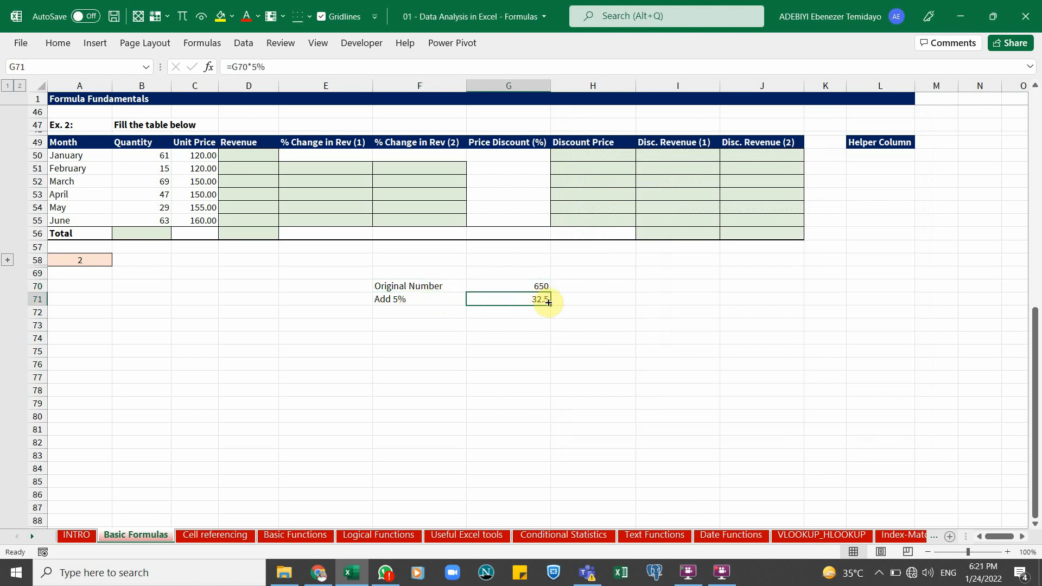
left_click(430, 312)
type("New Number")
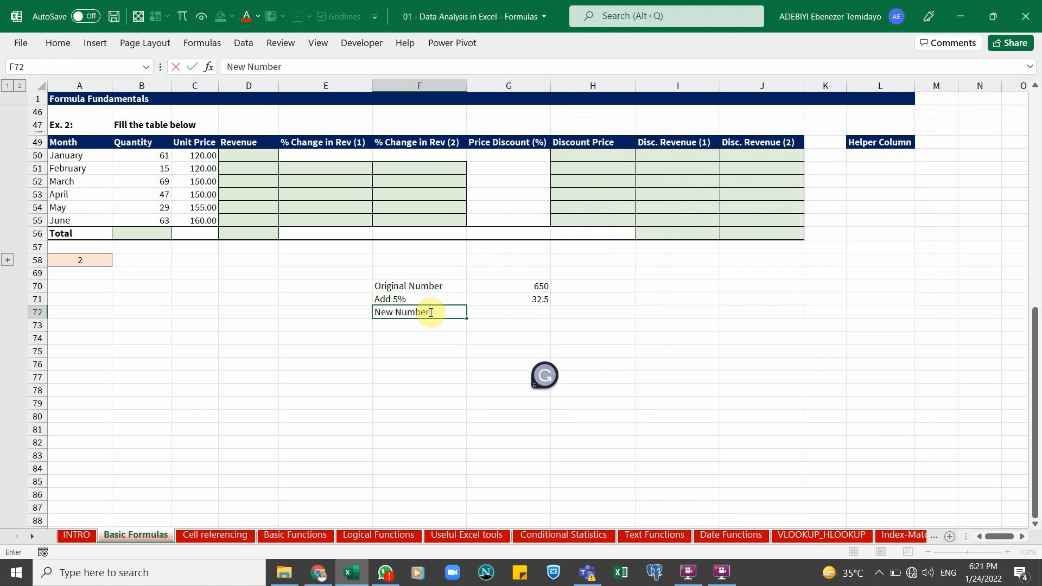
key("Tab")
type("=")
key("Up")
key("Up")
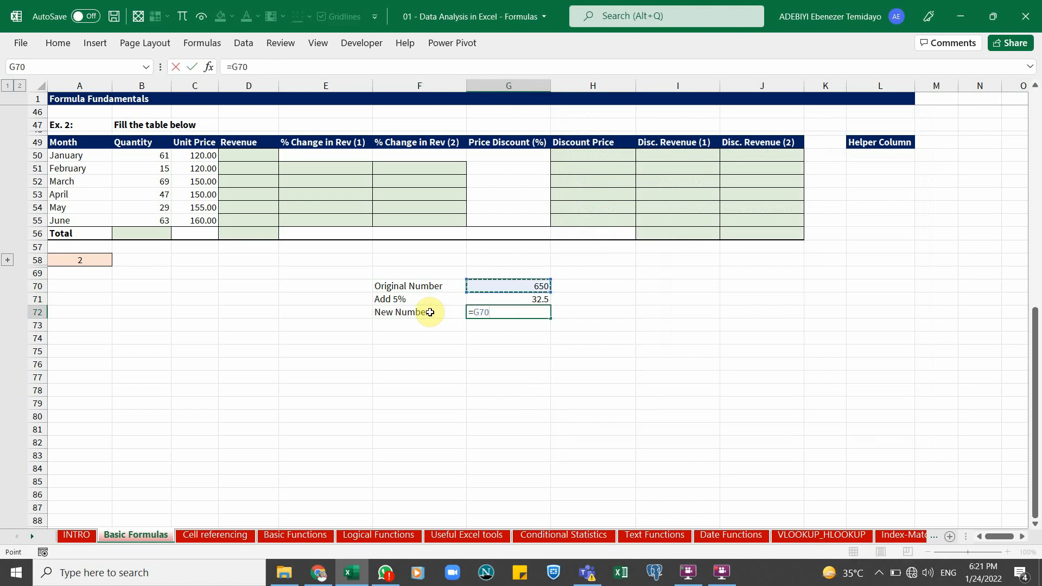
type("+")
key("Up")
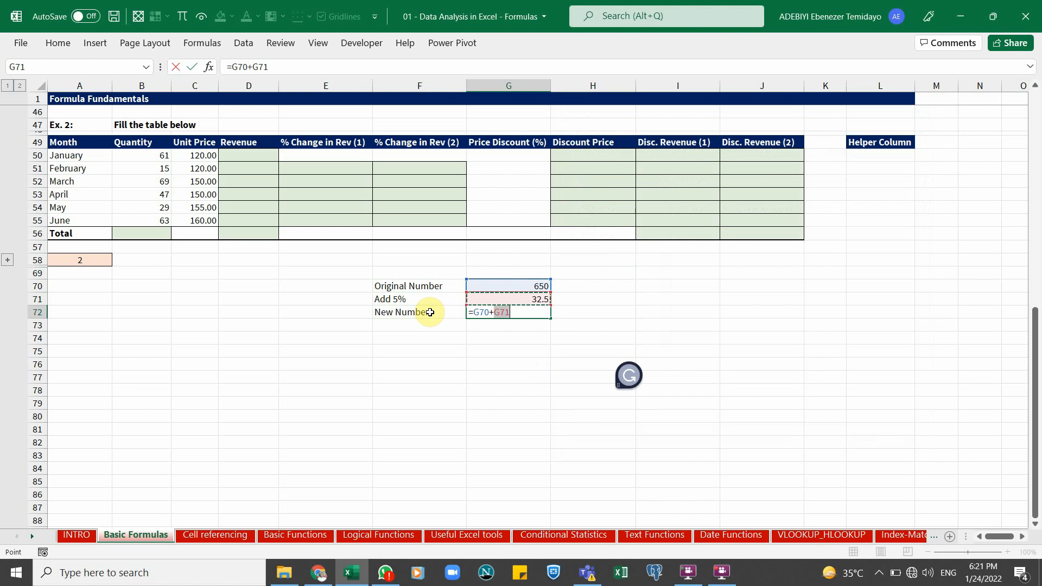
key("ctrl+Return")
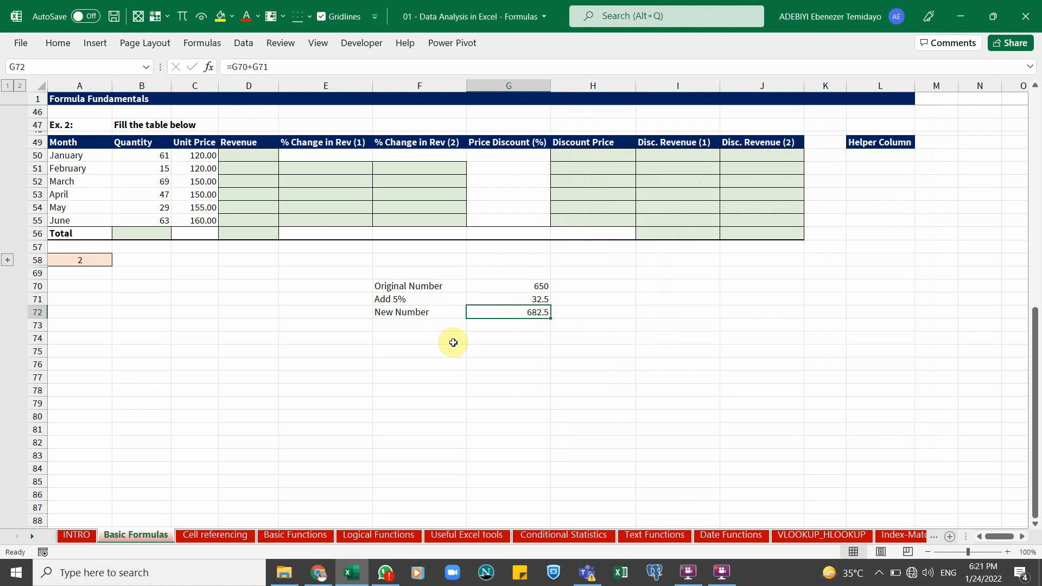
Copy the Original Number label and value from row 70 into F75:G75
left_click_drag(423, 286, 500, 286)
key("ctrl+c")
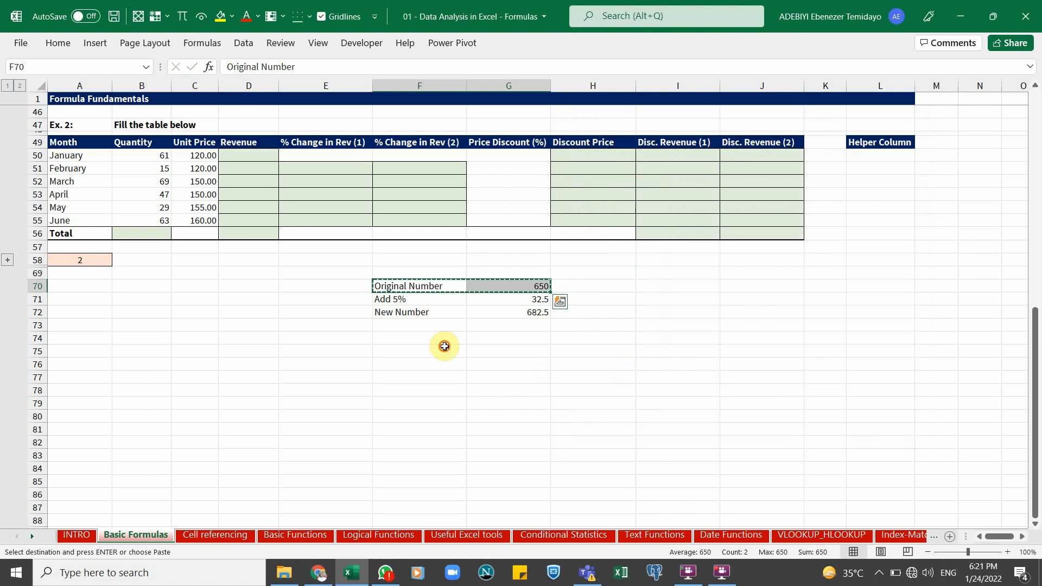
left_click(445, 347)
key("Return")
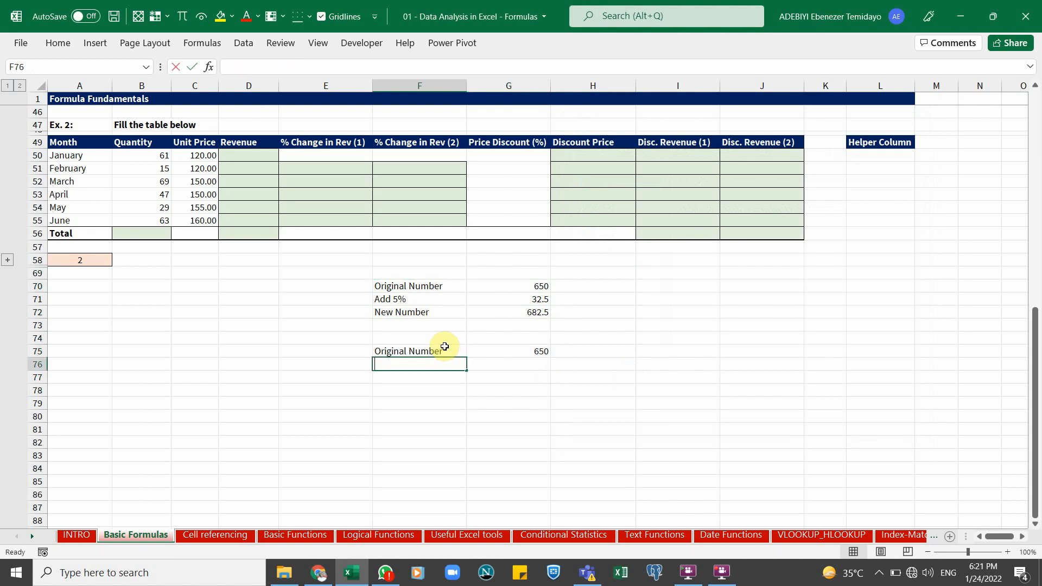
Label F76 "Deduct" and enter a formula in G76 computing 20% of G75
type("Deduct")
key("Tab")
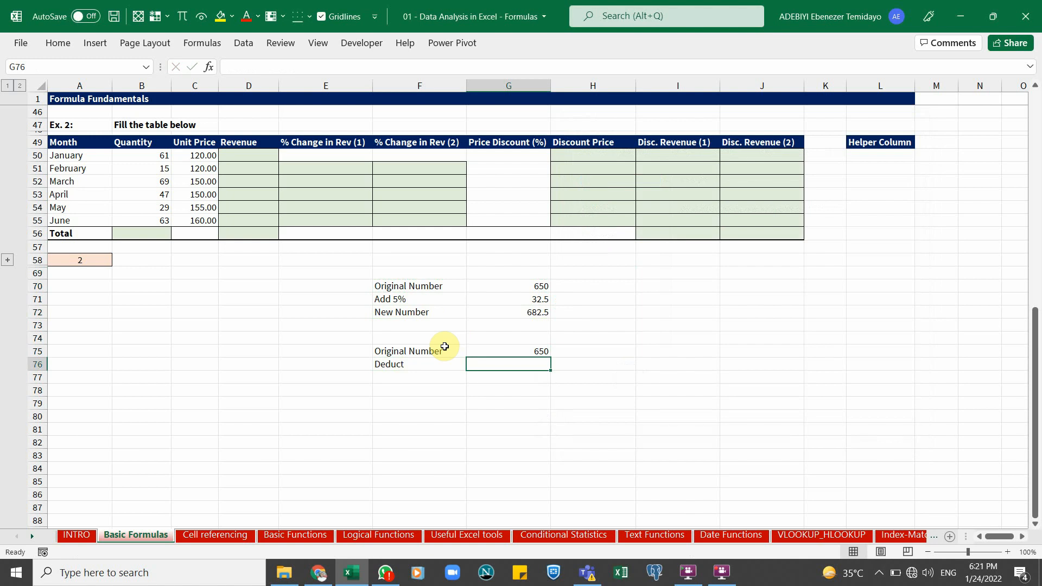
type("20%")
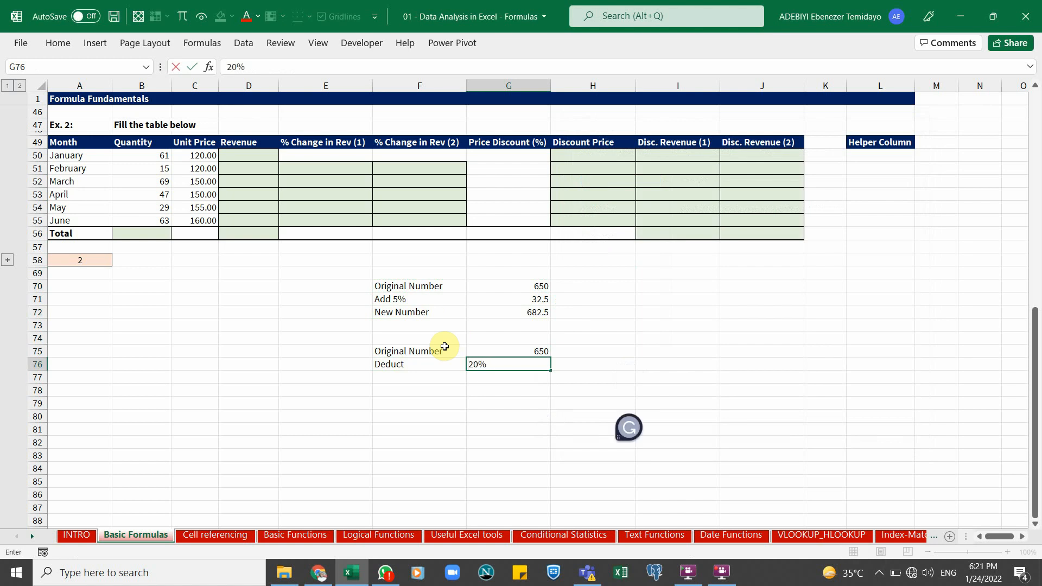
left_click(470, 365)
type("=20%")
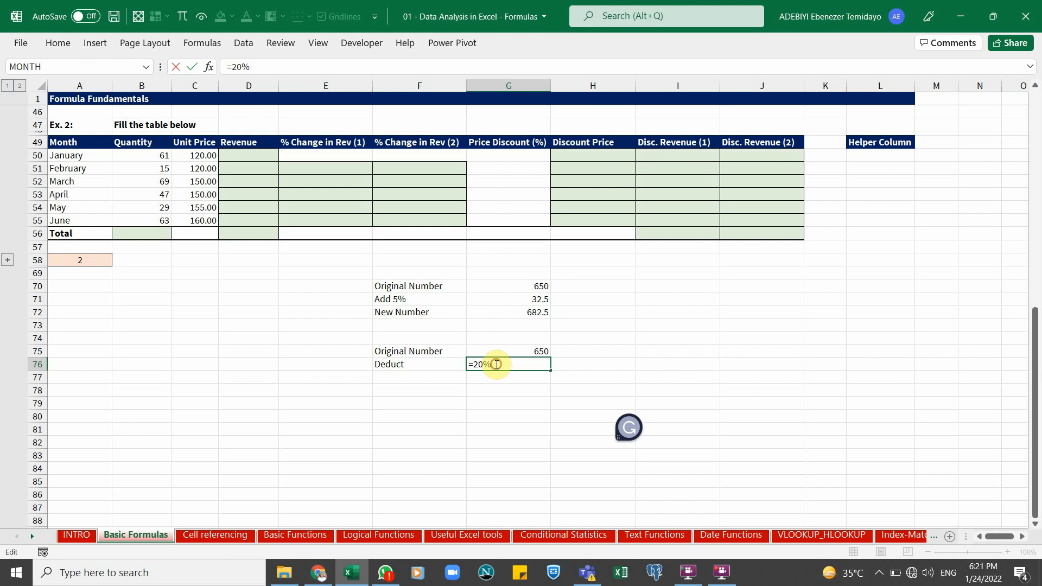
type("*")
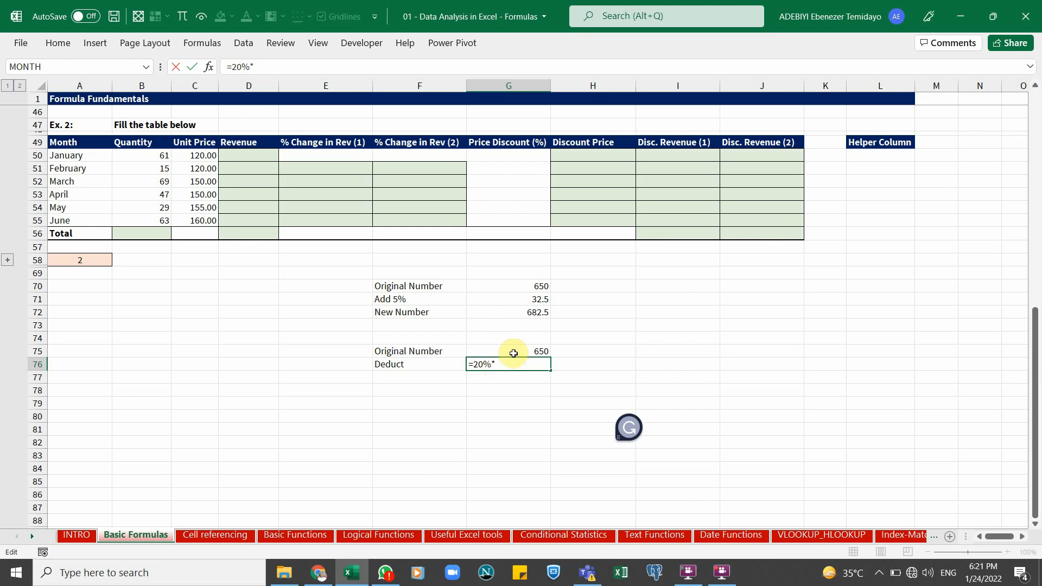
left_click(514, 352)
key("ctrl+Return")
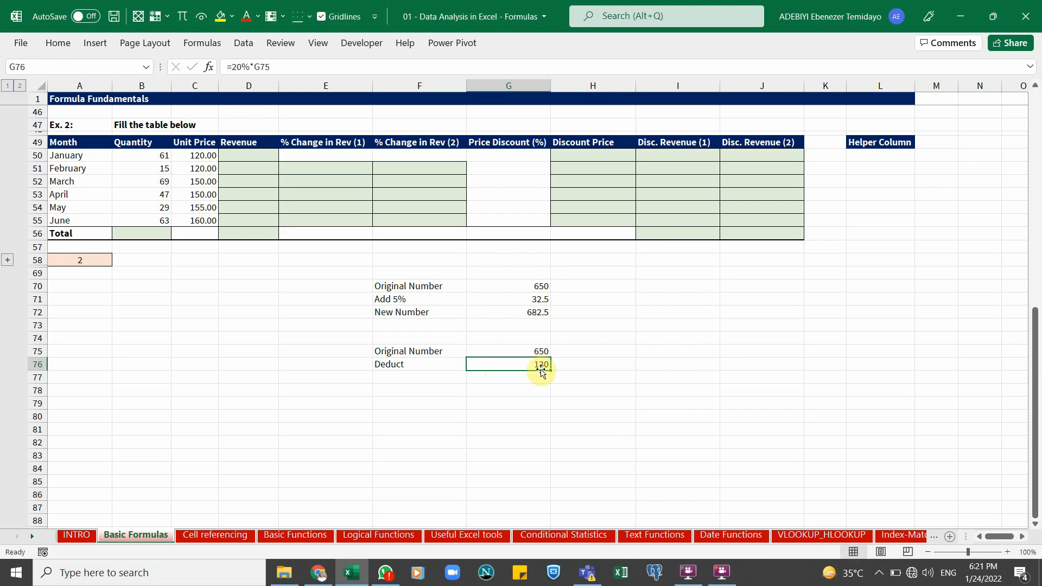
Label F77 "New Number" and enter a formula in G77 subtracting G76 from G75
left_click(538, 350)
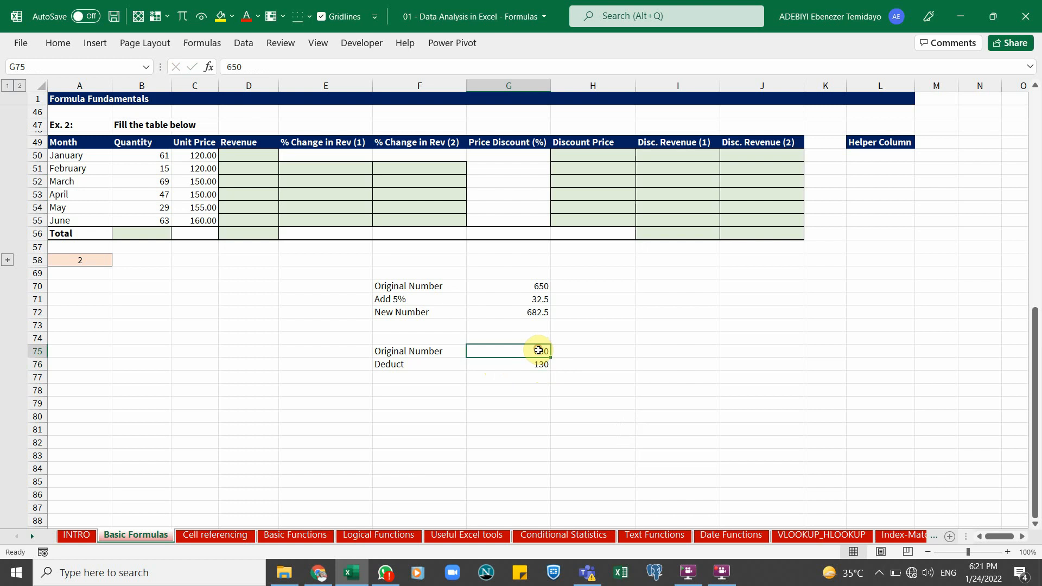
left_click(422, 379)
type("New Nu")
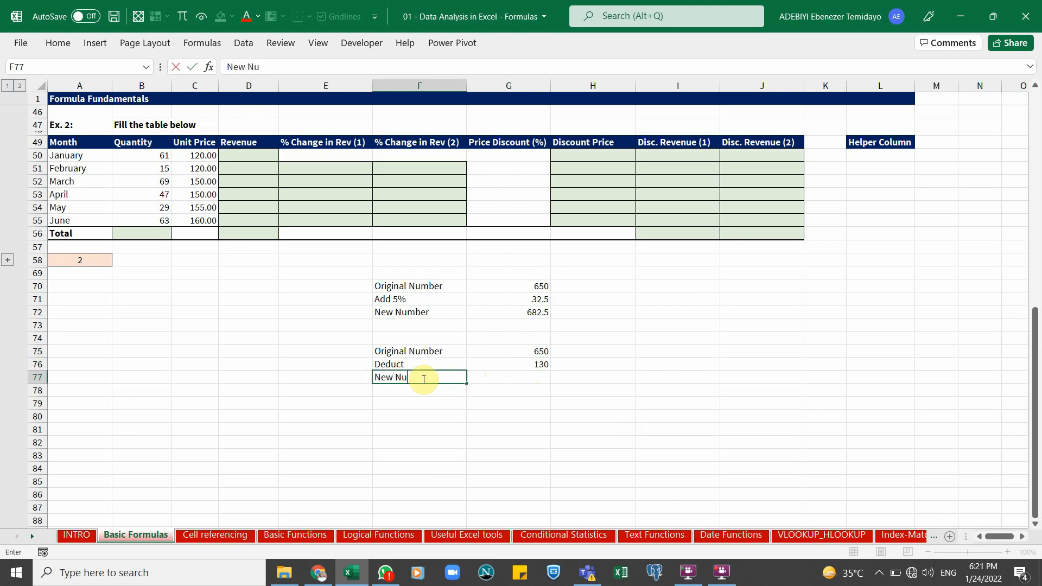
type("mber")
key("Tab")
type("=")
key("Up")
key("Up")
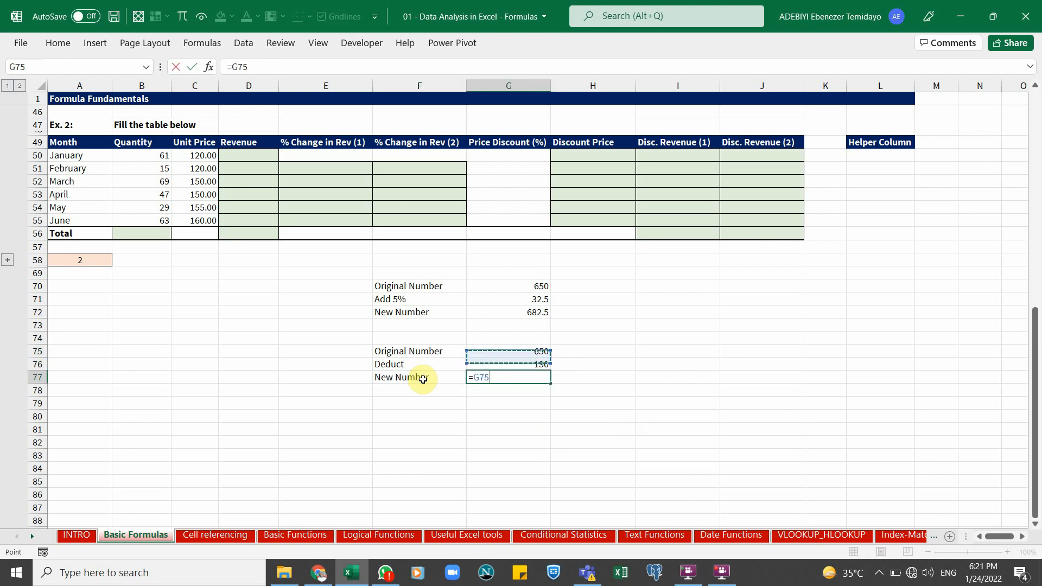
type("-")
key("Up")
key("ctrl+Return")
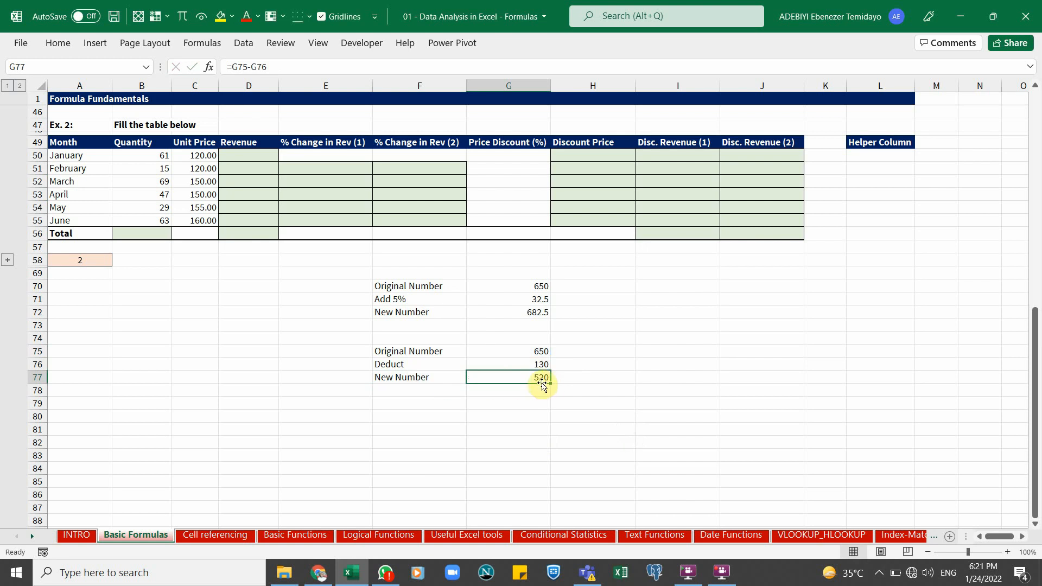
Review the formulas behind the Add 5% and New Number results in G71 and G72
scroll(533, 333, "up", 1)
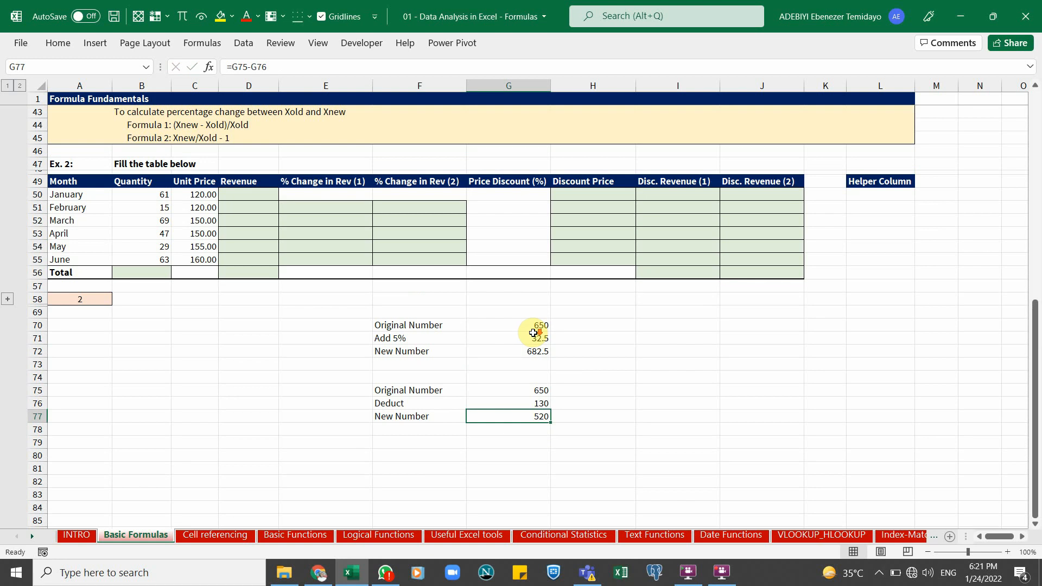
left_click(505, 352)
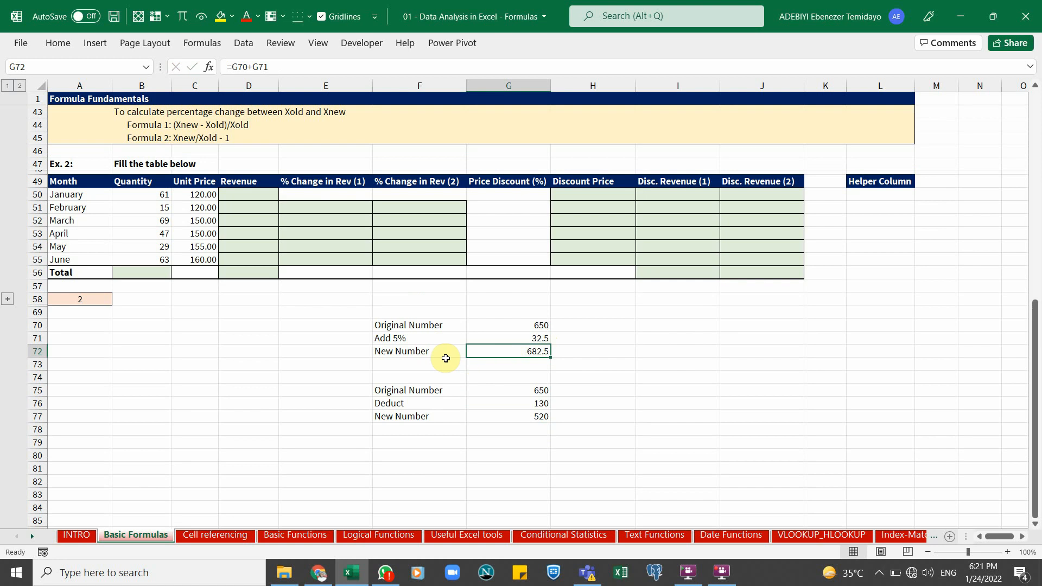
left_click(482, 337)
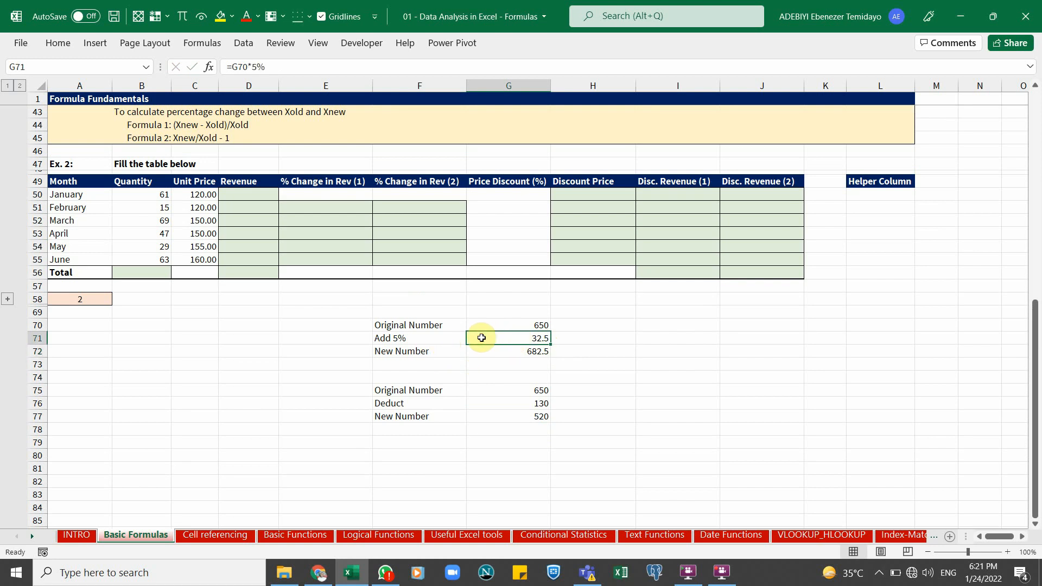
left_click(522, 324)
left_click(524, 337)
double_click(525, 337)
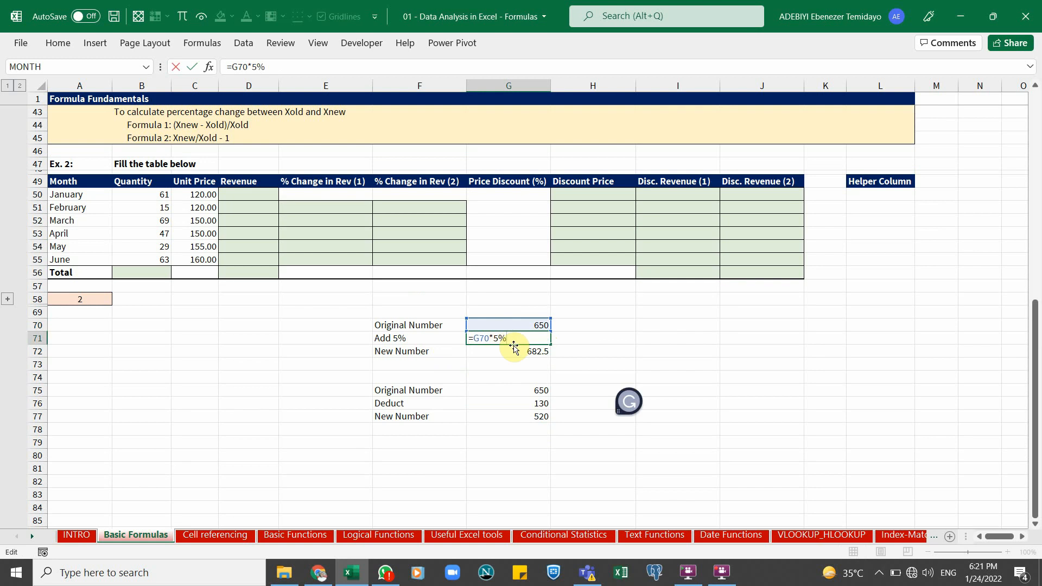
left_click(514, 348)
double_click(516, 350)
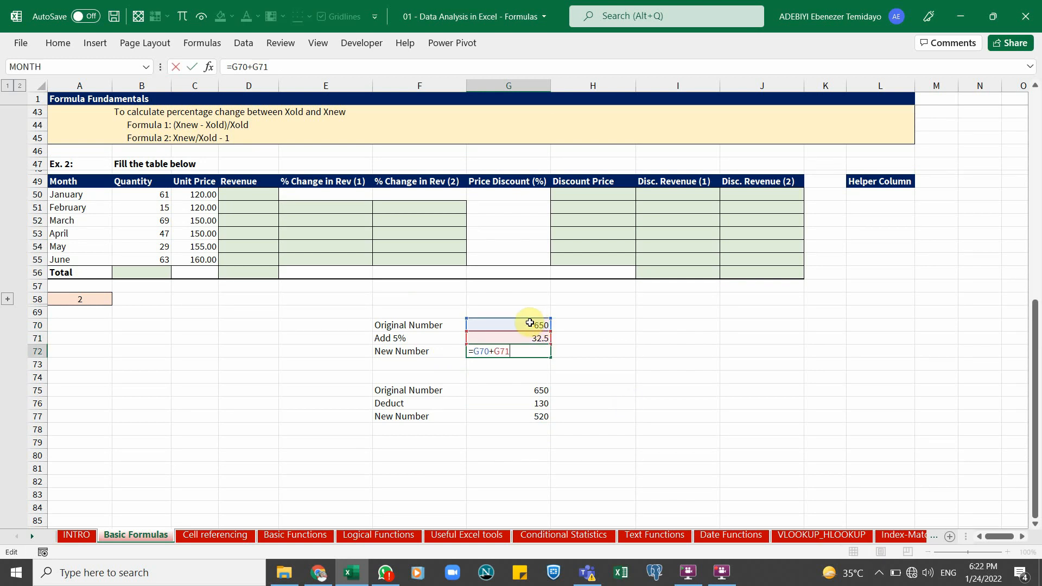
key("ctrl+Return")
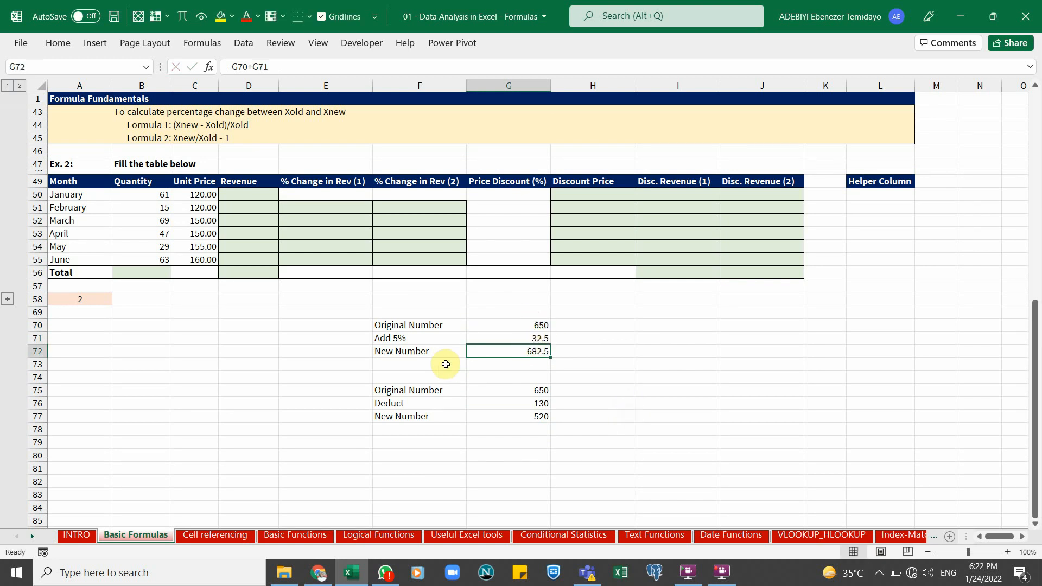
Label F73 "New Number (2)"
left_click(460, 369)
type("New NUm")
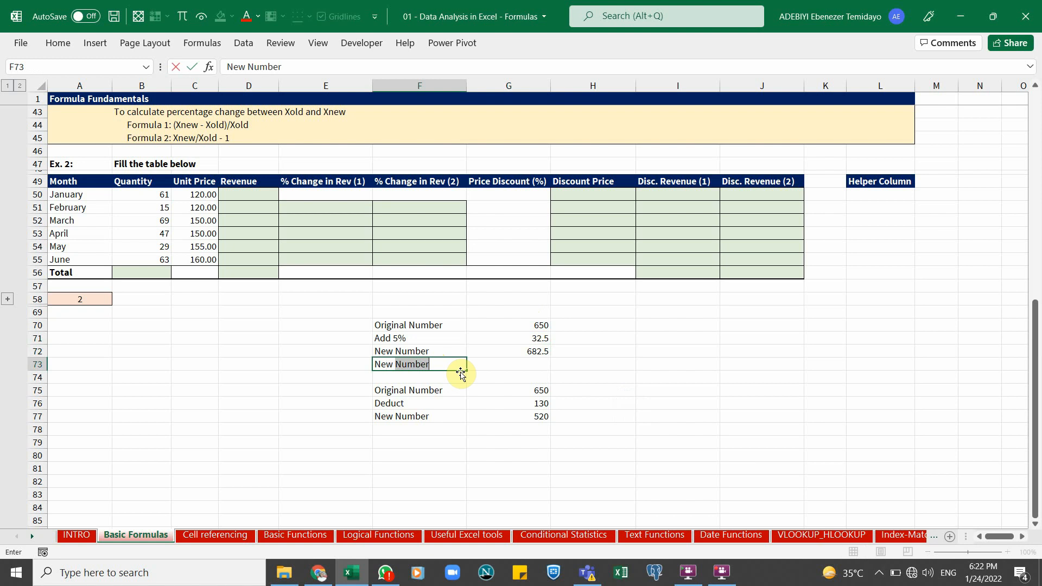
type("ber")
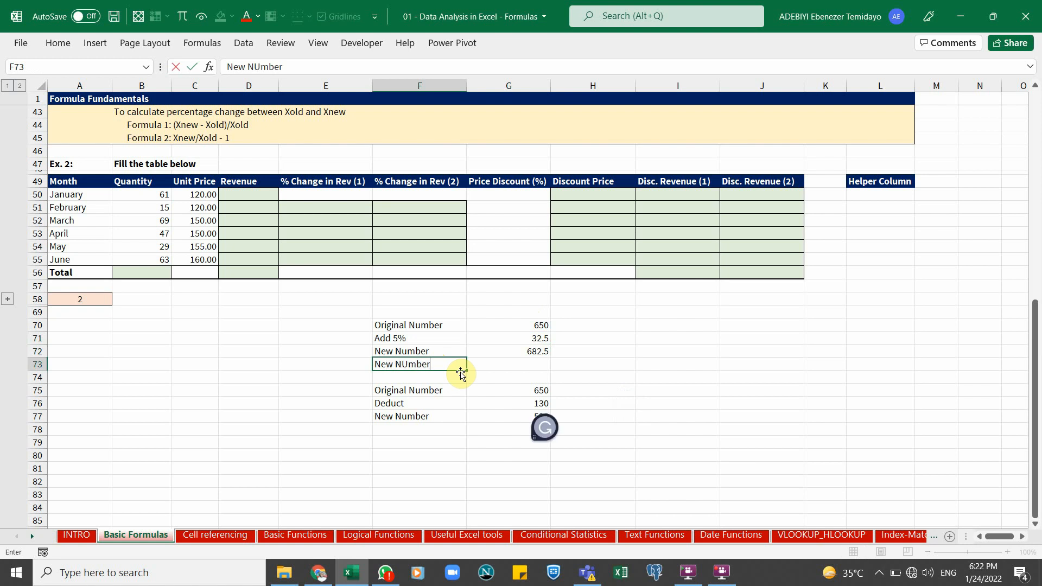
type(" (2")
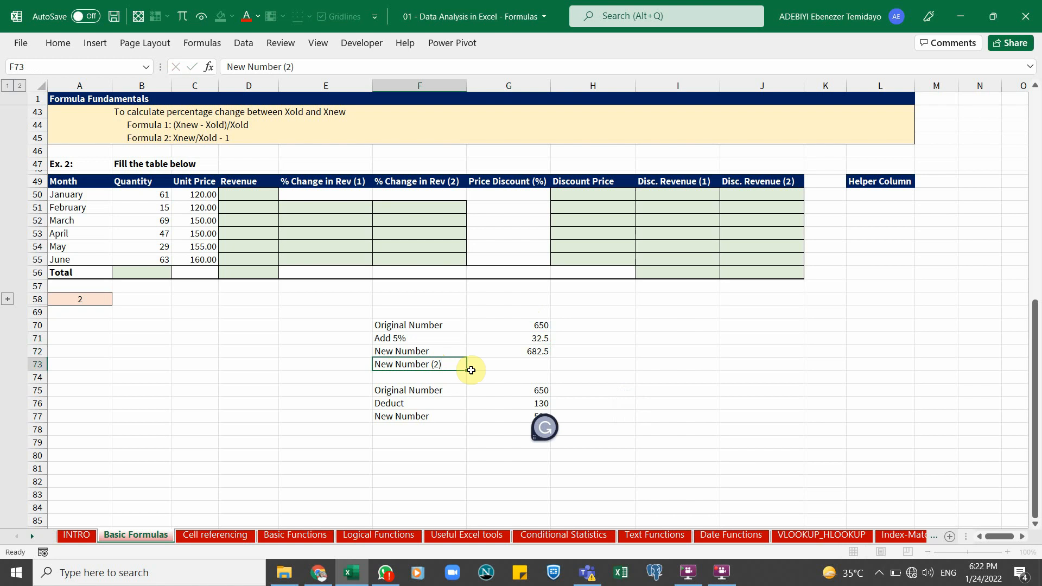
left_click(472, 369)
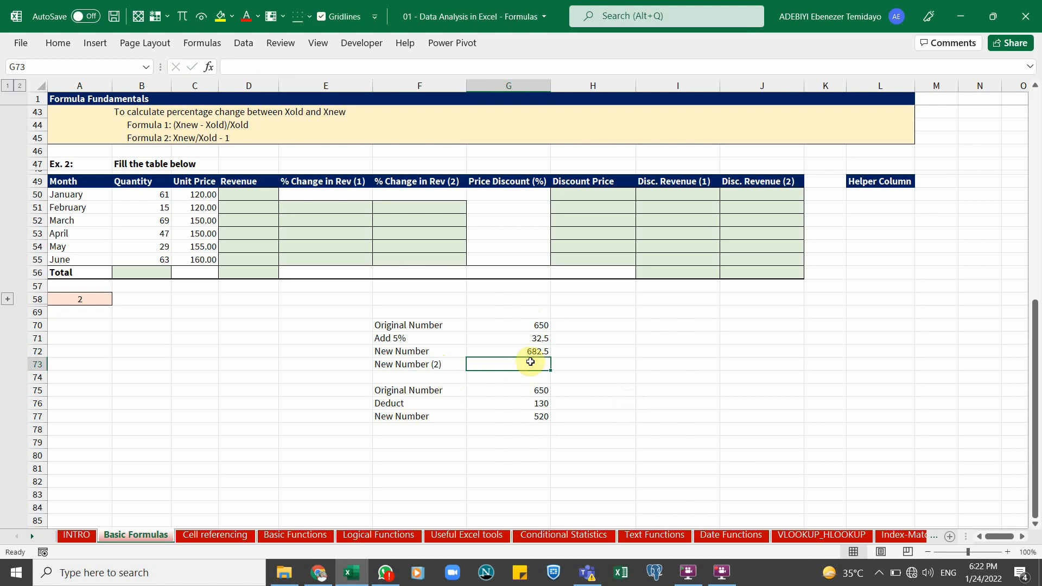
Enter the formula =G70-5%*G70 in G73 to add the percentage change in a single cell
type("=5%")
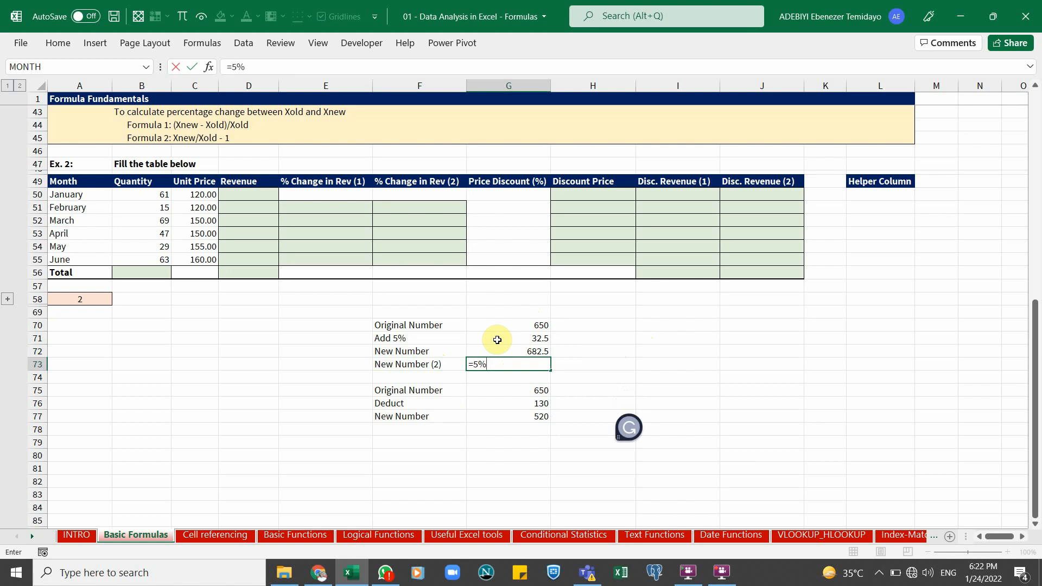
type("*")
left_click(530, 326)
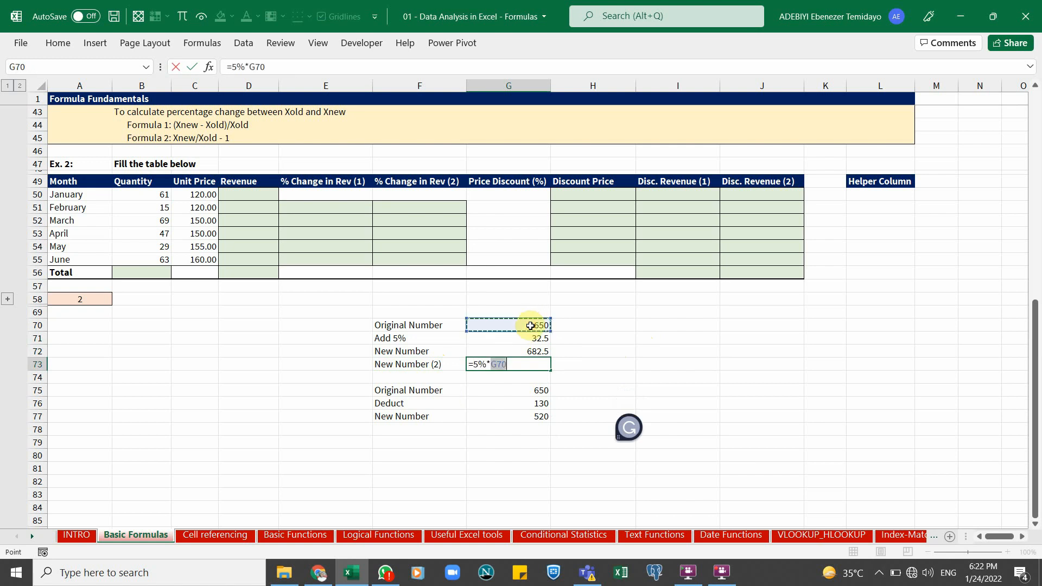
key("ctrl+Return")
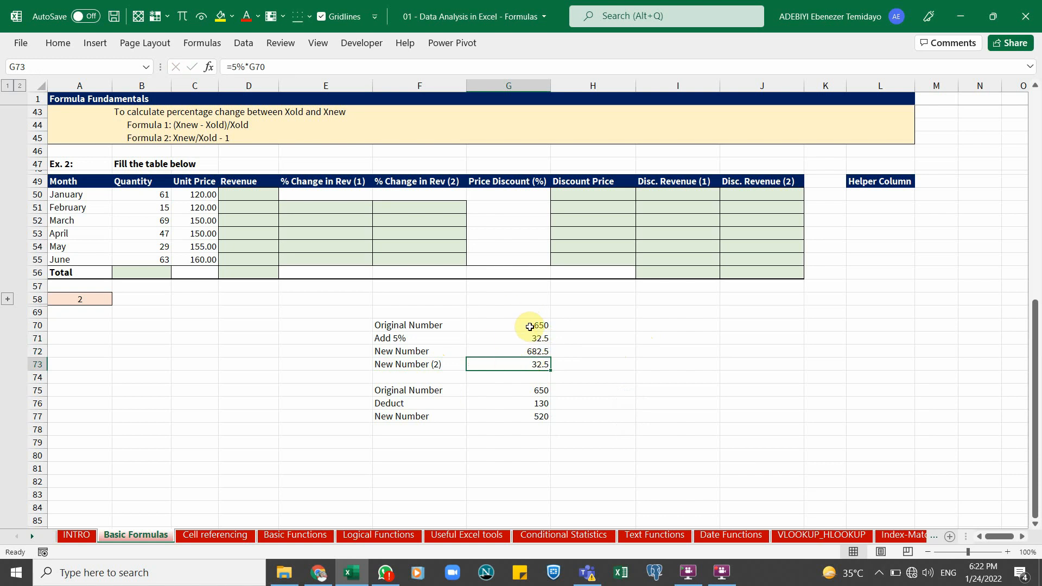
double_click(527, 367)
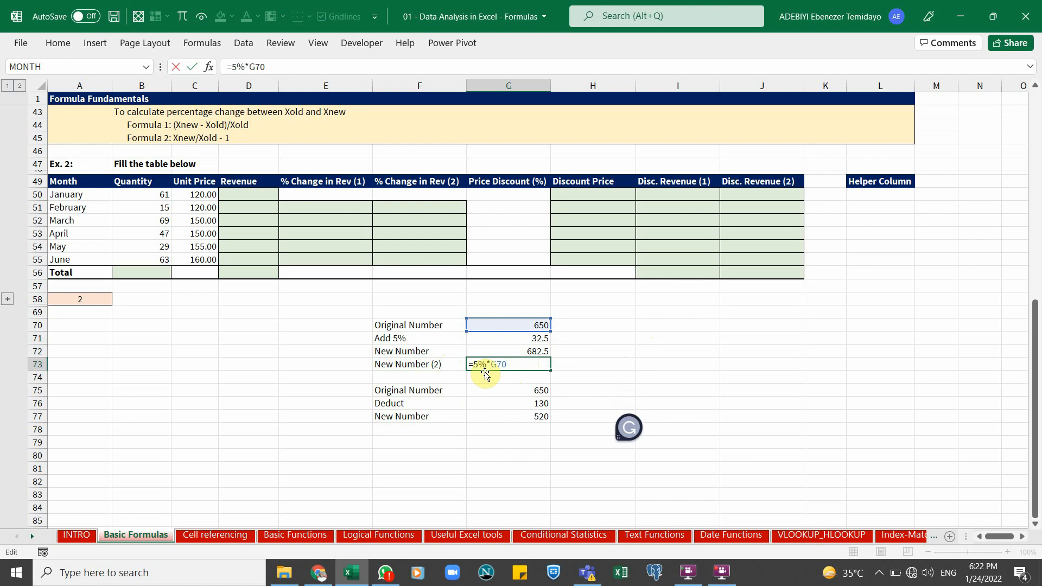
left_click(504, 325)
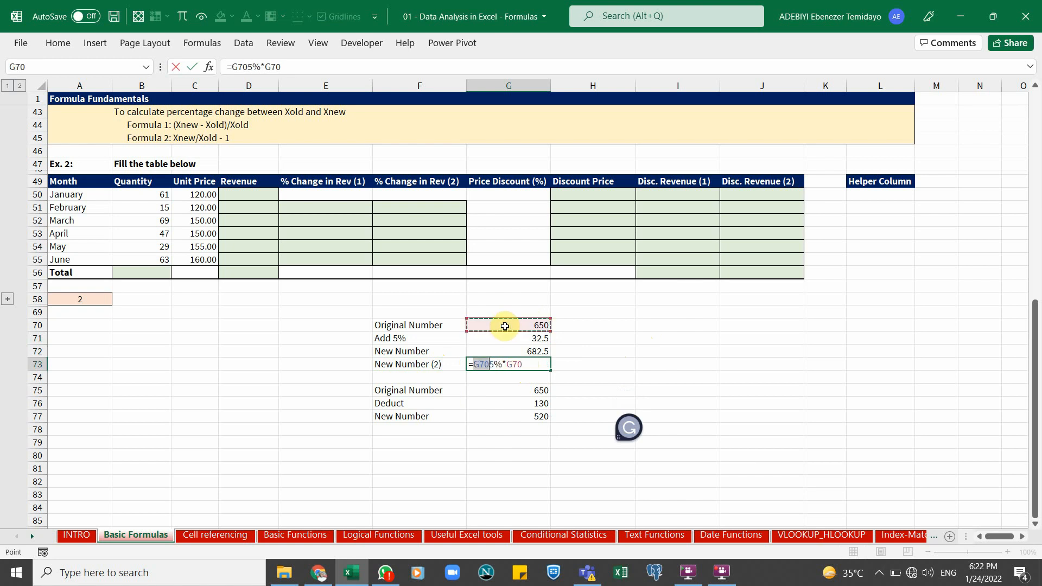
type("-")
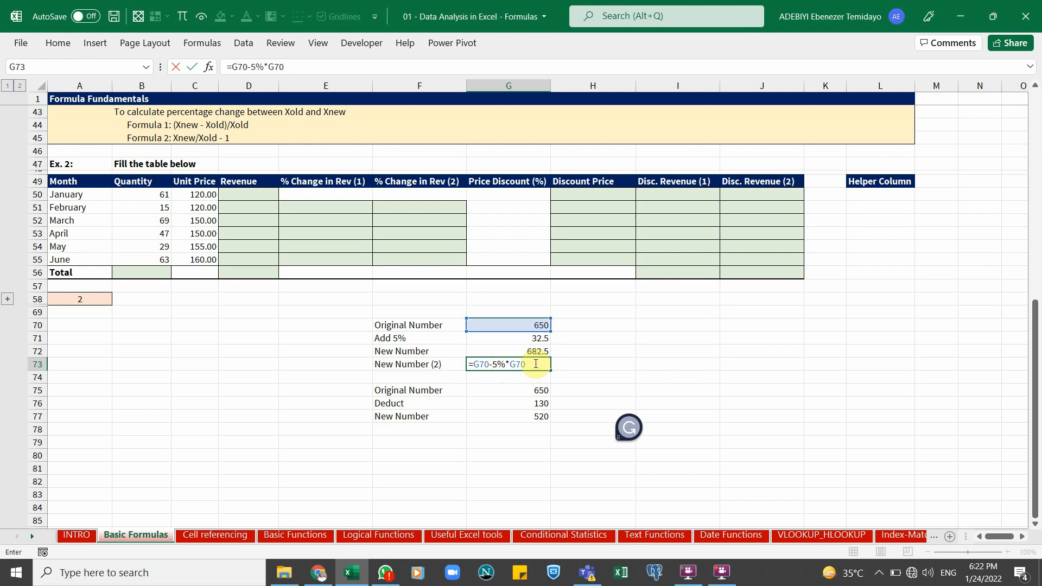
left_click(491, 364)
type("(")
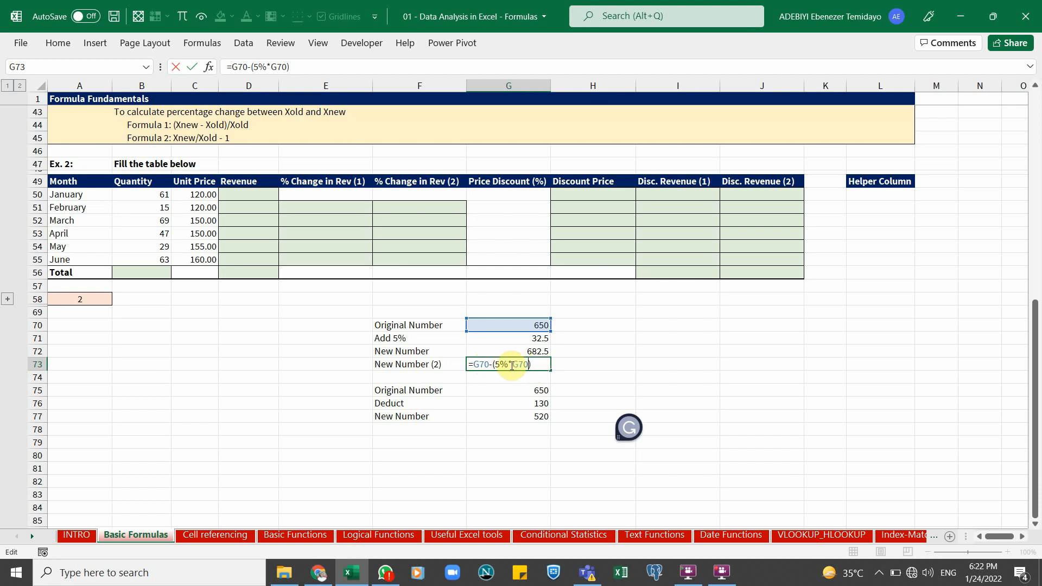
key("BackSpace")
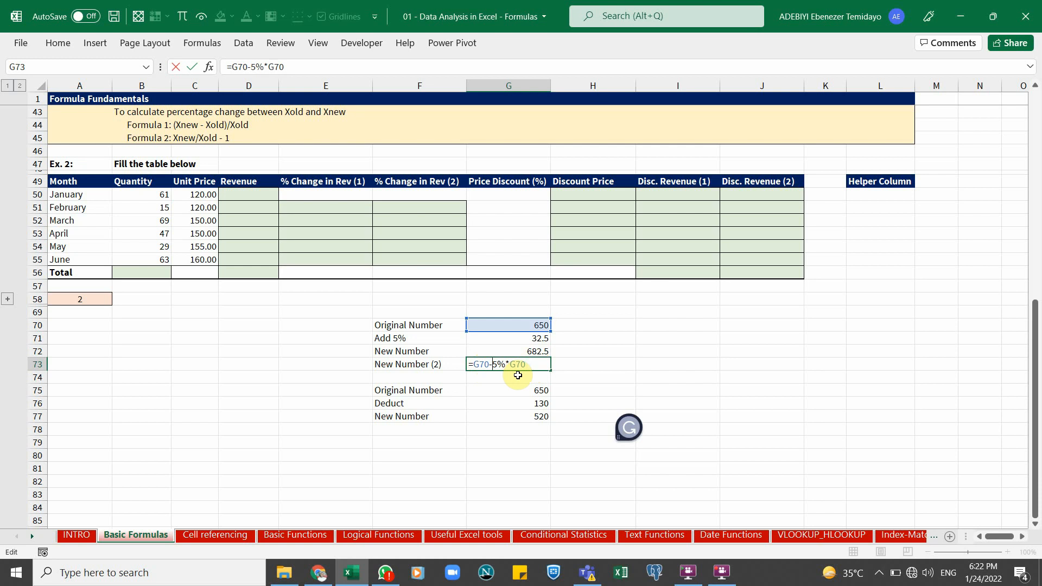
key("ctrl+Return")
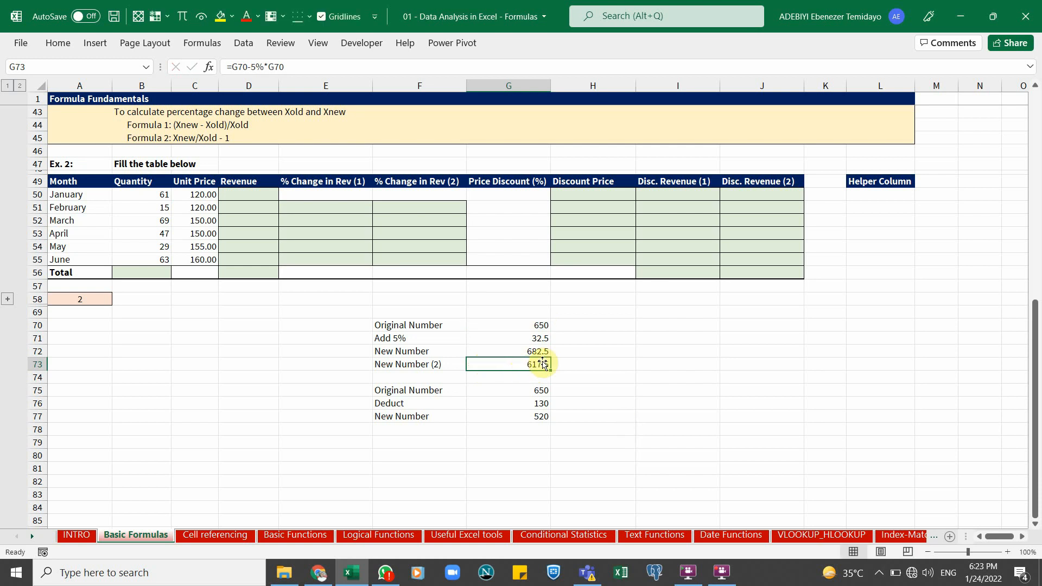
Change the formula in G73 to =G70+5%*G70 so it adds the 5% instead of subtracting it
double_click(543, 364)
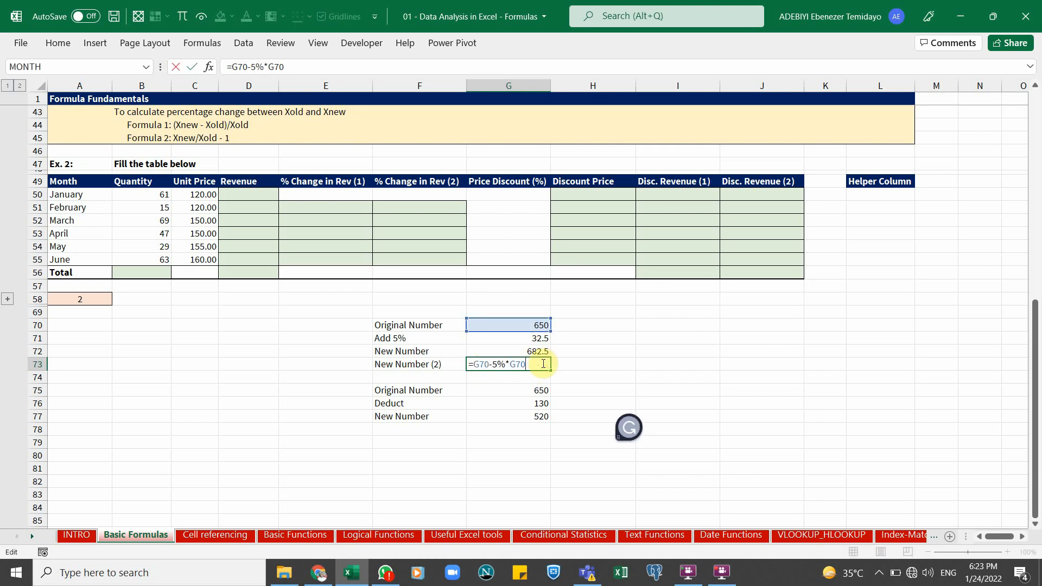
key("ctrl+Return")
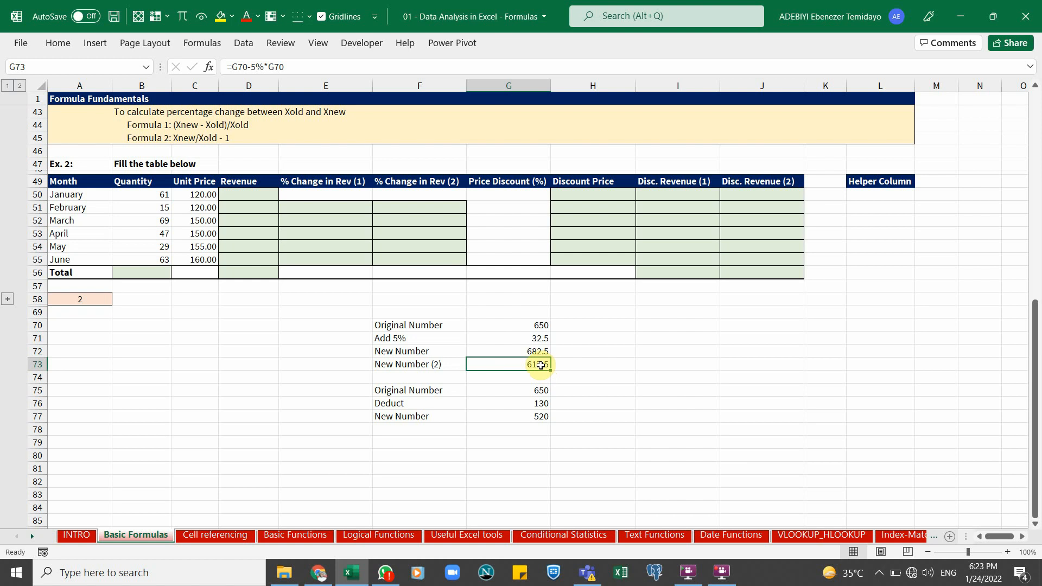
double_click(541, 365)
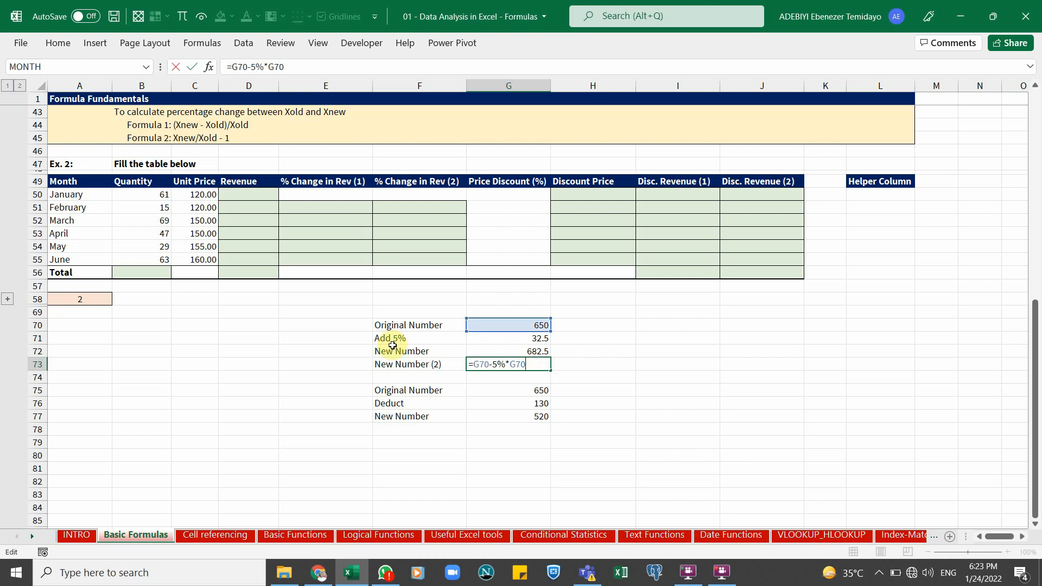
left_click(493, 364)
key("Delete")
type("+")
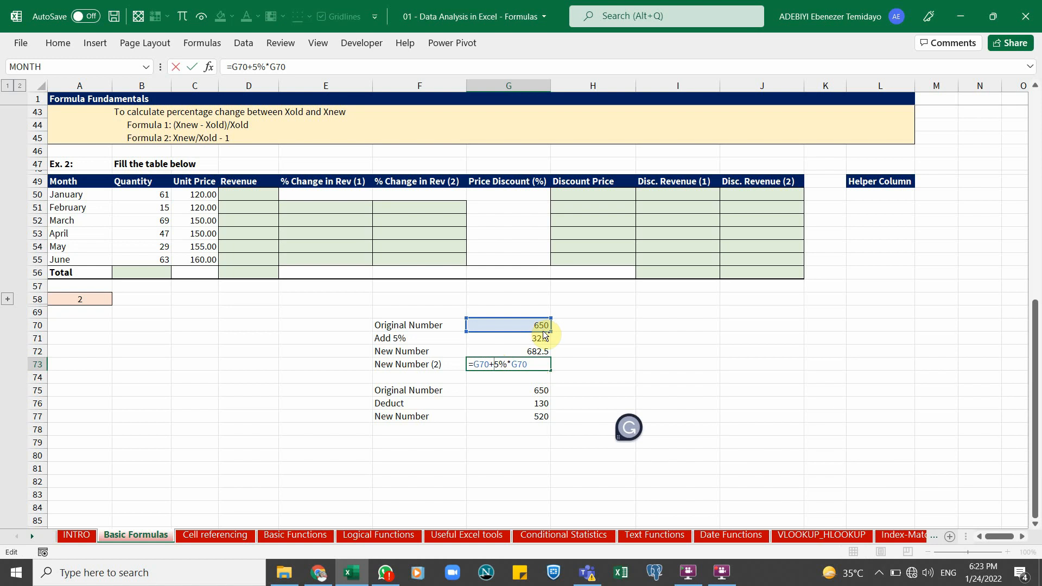
key("ctrl+Return")
Compare the formulas behind the New Number results in G72 and G73
left_click(538, 352)
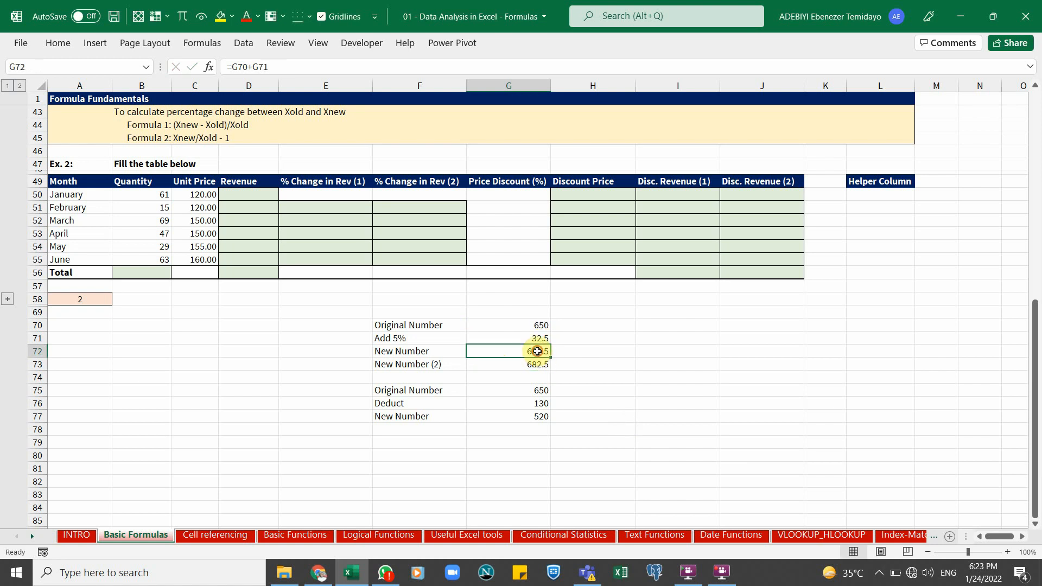
left_click(540, 363)
double_click(541, 363)
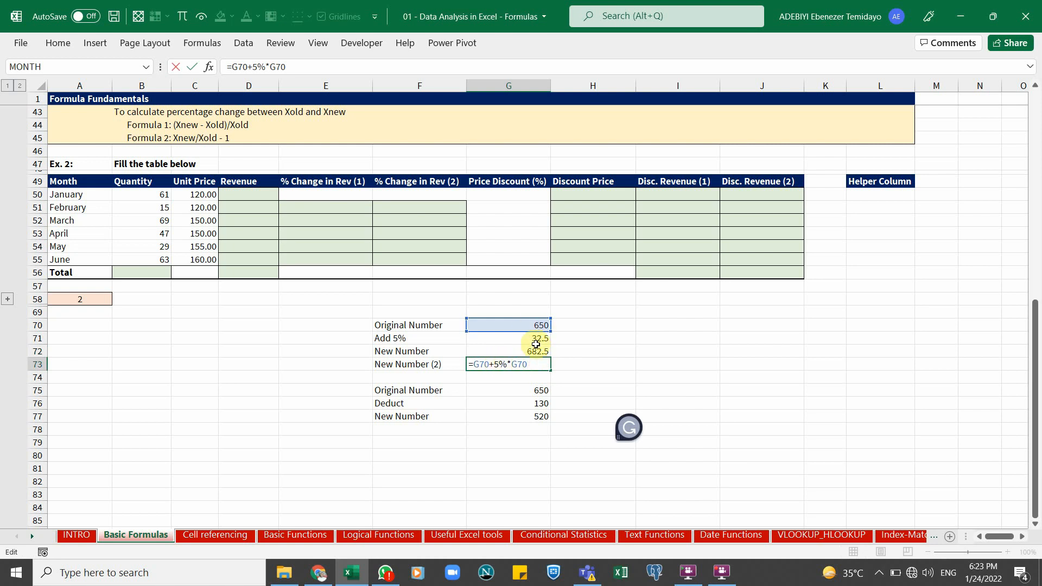
key("Escape")
double_click(537, 352)
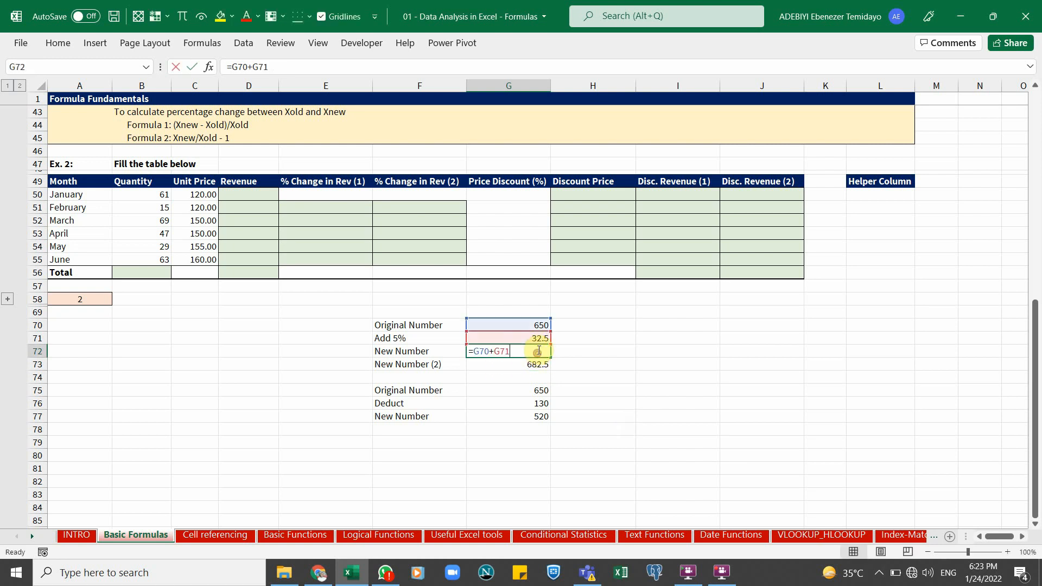
key("Escape")
Move the Deduct block down two rows and label F74 "New Number (3)"
left_click_drag(423, 390, 509, 447)
left_click(444, 368)
left_click(446, 379)
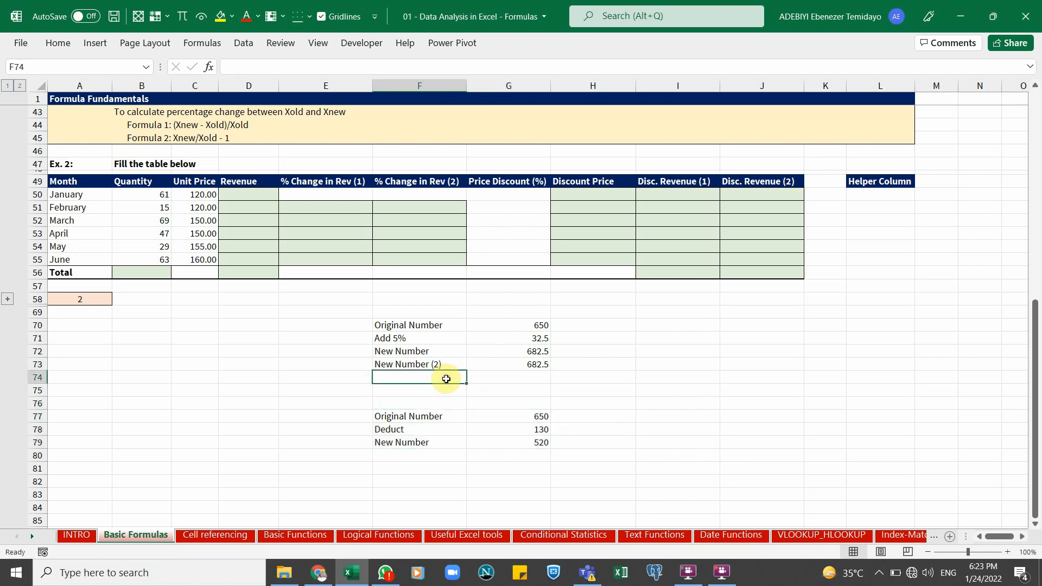
key("ctrl+apostrophe")
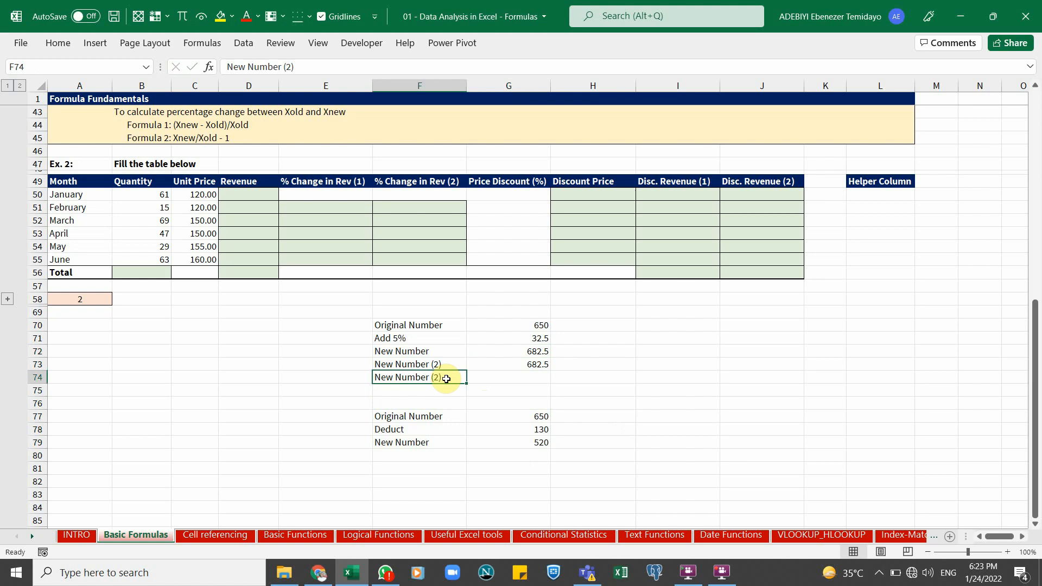
key("BackSpace")
type("3")
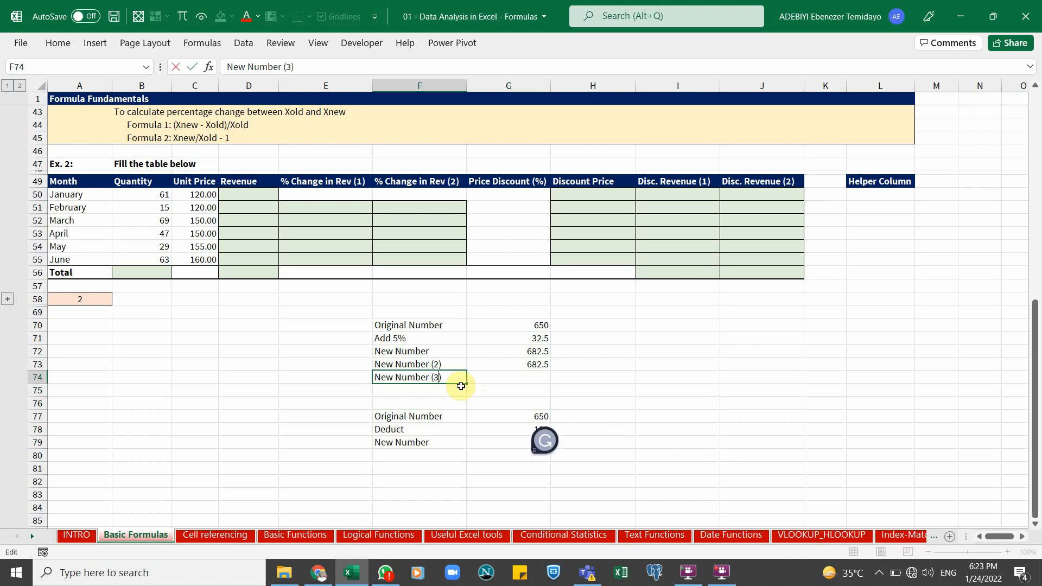
key("Tab")
Review G73's formula and the notes on adding and removing a percentage by multiplying
left_click(532, 367)
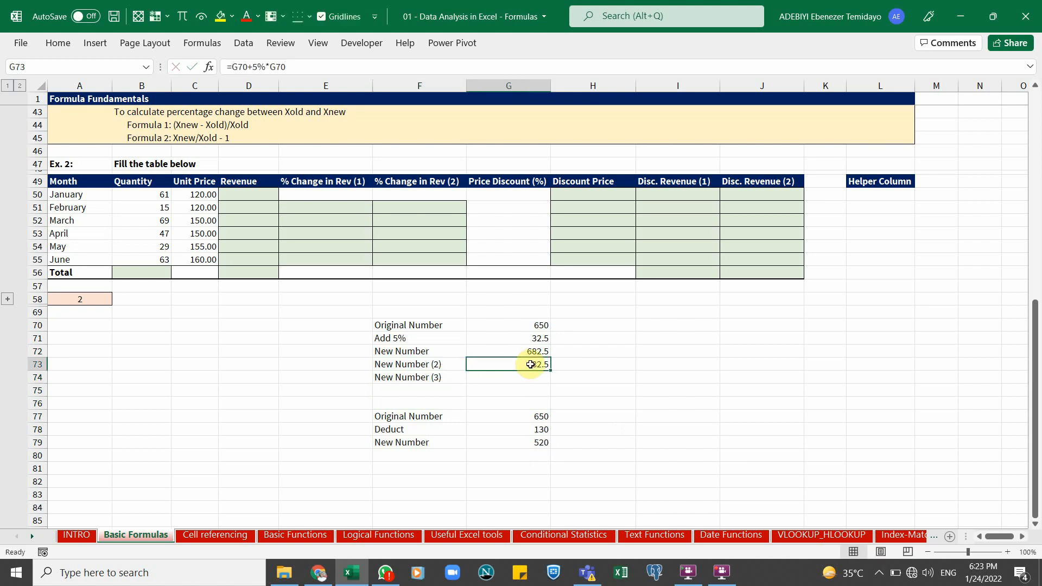
double_click(534, 367)
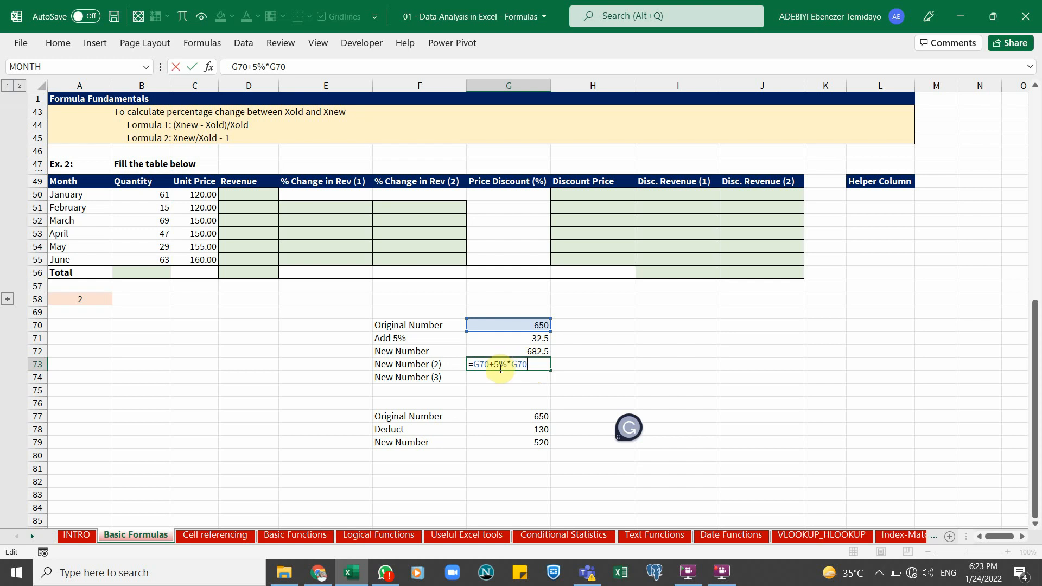
key("ctrl+Return")
left_click(503, 380)
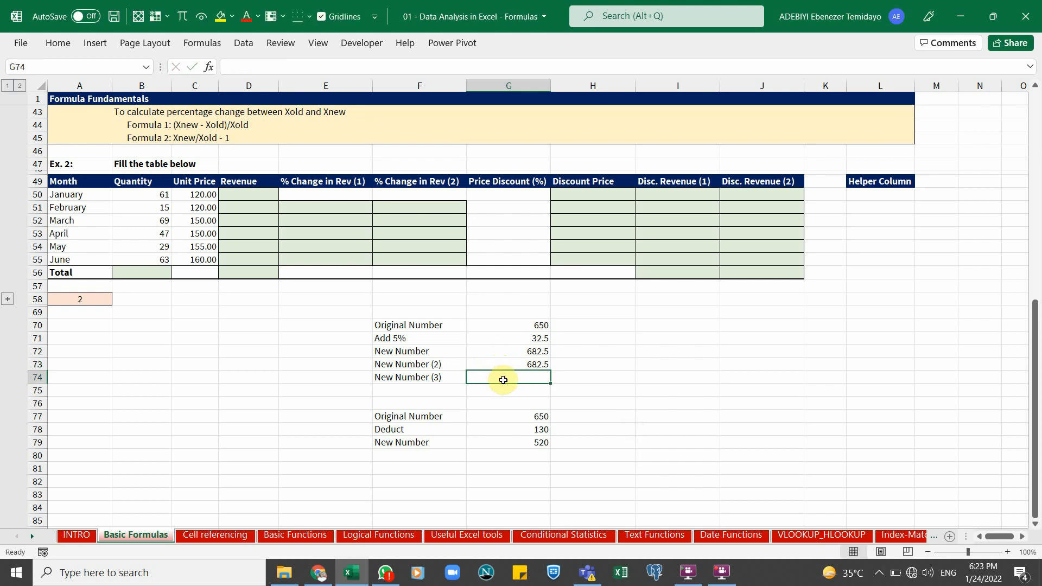
scroll(503, 383, "up", 3)
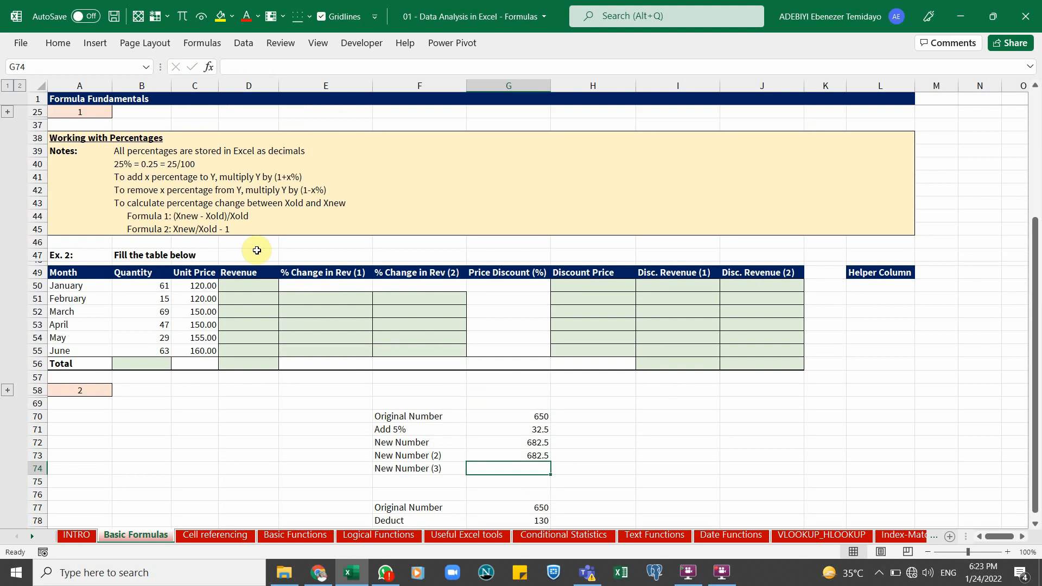
left_click(289, 177)
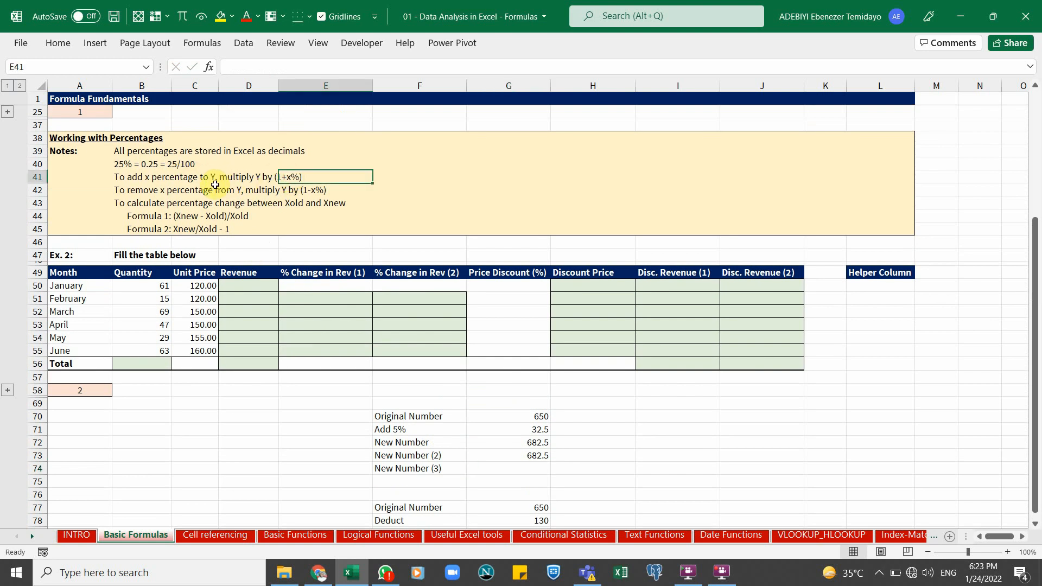
left_click(332, 185)
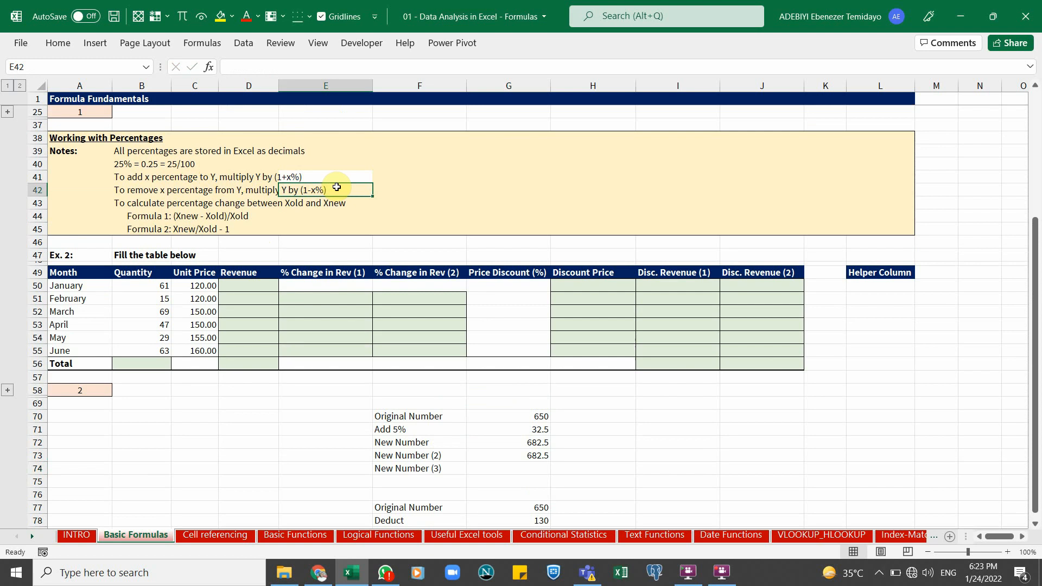
key("Up")
scroll(400, 385, "down", 1)
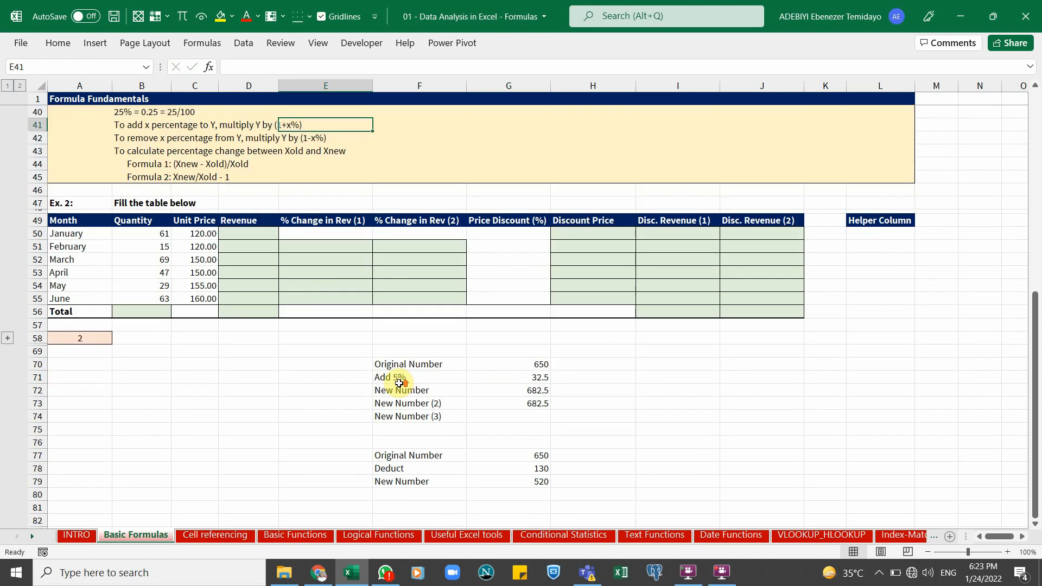
Enter the formula =G70*(1+5%) in G74 to add 5% by multiplying
left_click(521, 416)
type("=")
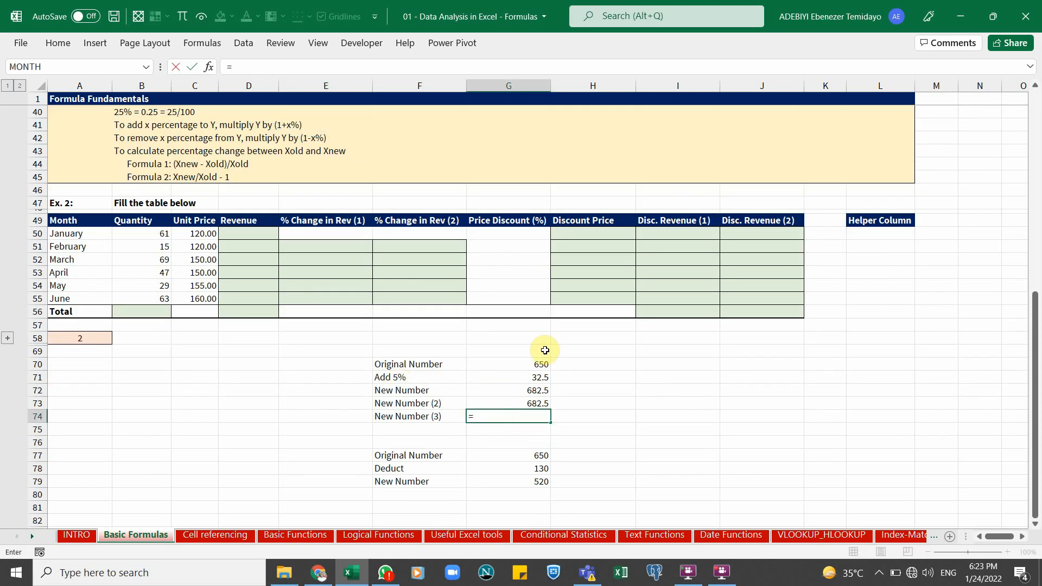
left_click(534, 365)
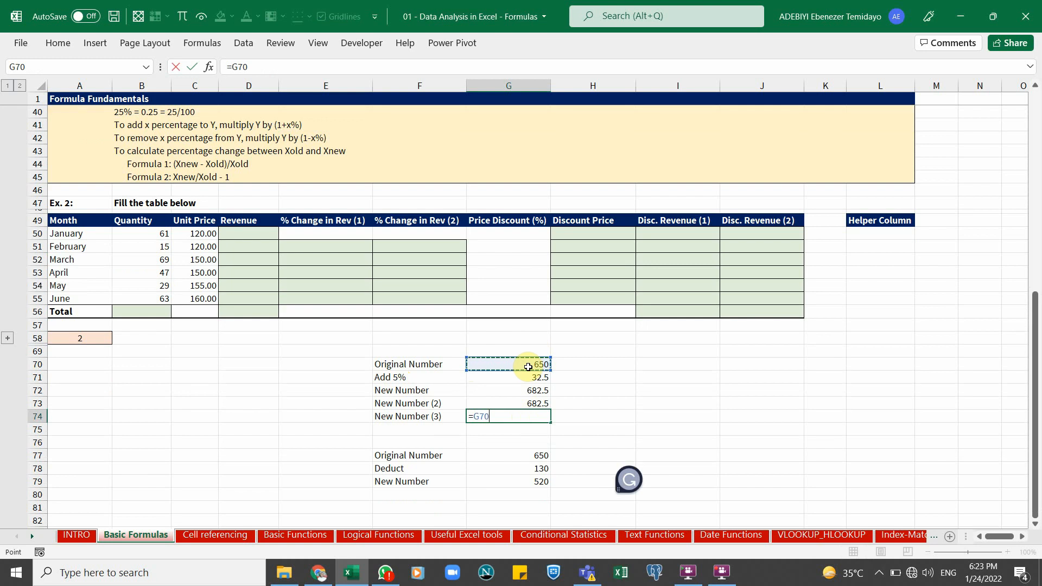
type("*(1+5%)")
key("ctrl+Return")
Compare the three add-5% formulas in G72, G73 and G74
left_click(542, 403)
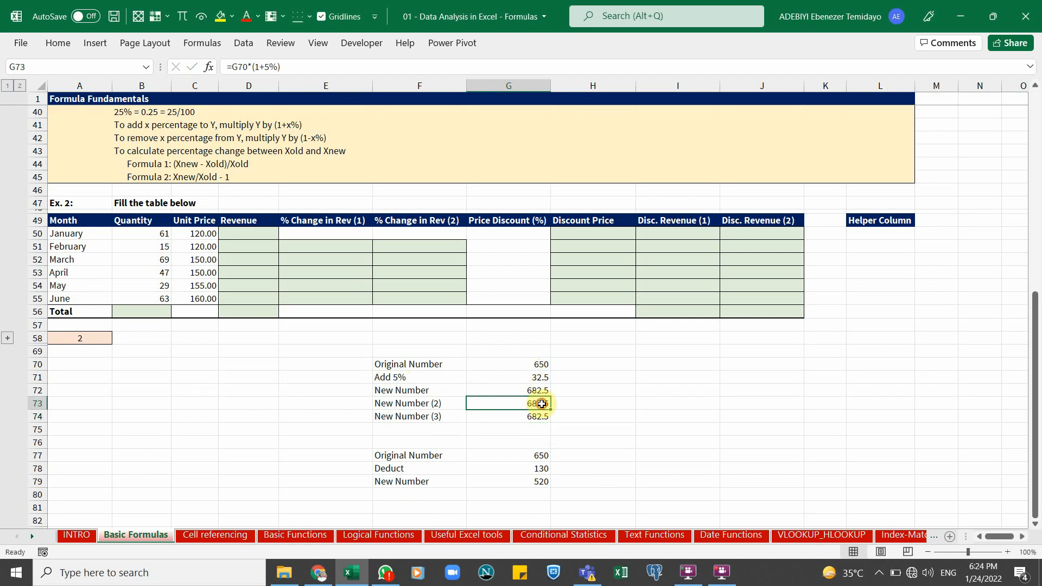
double_click(520, 390)
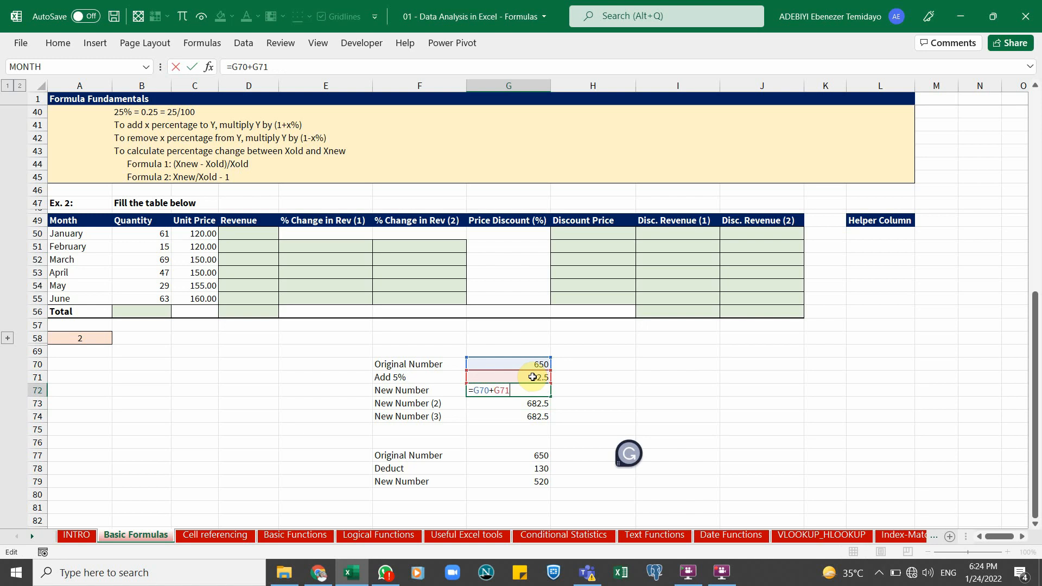
key("Return")
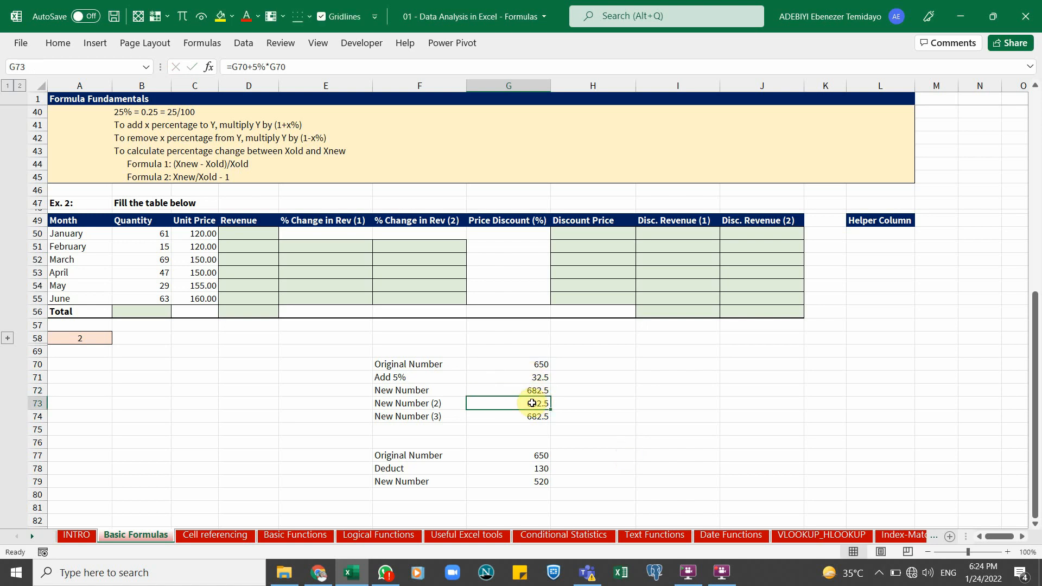
double_click(537, 405)
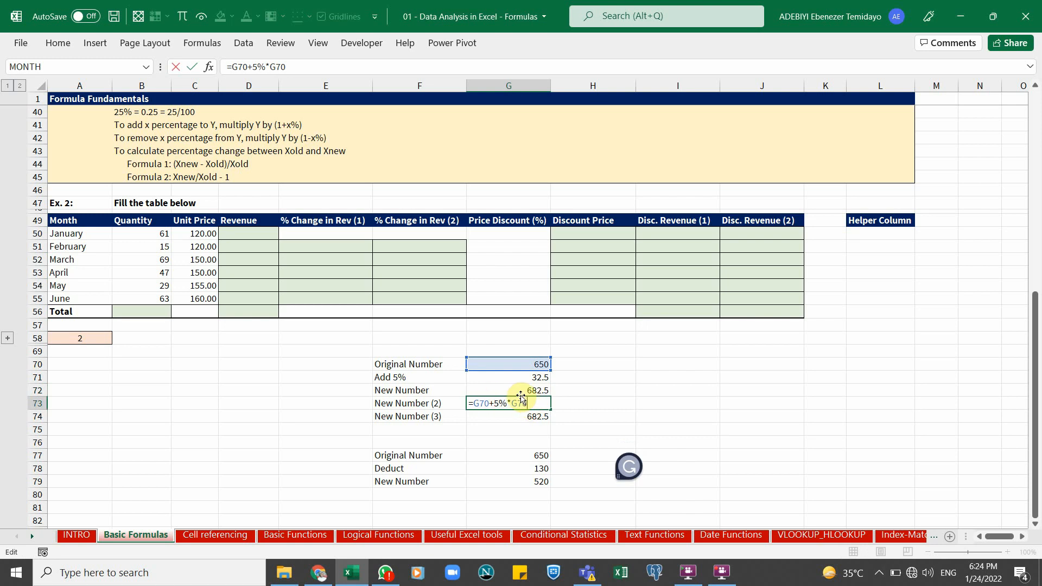
key("Return")
double_click(531, 419)
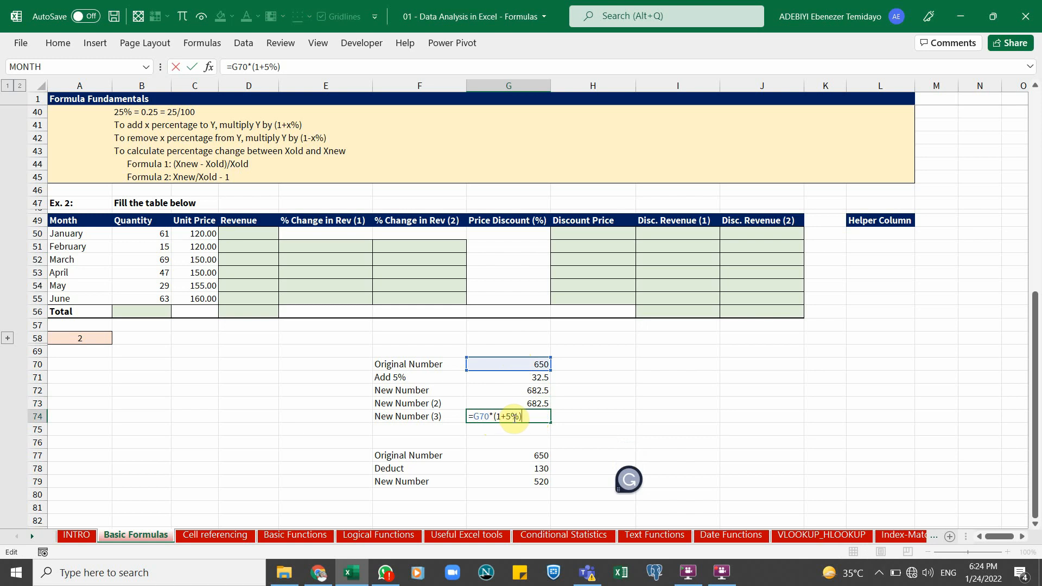
key("ctrl+Return")
Rename the Deduct label in F78 to "Deduct 20%"
scroll(511, 456, "down", 2)
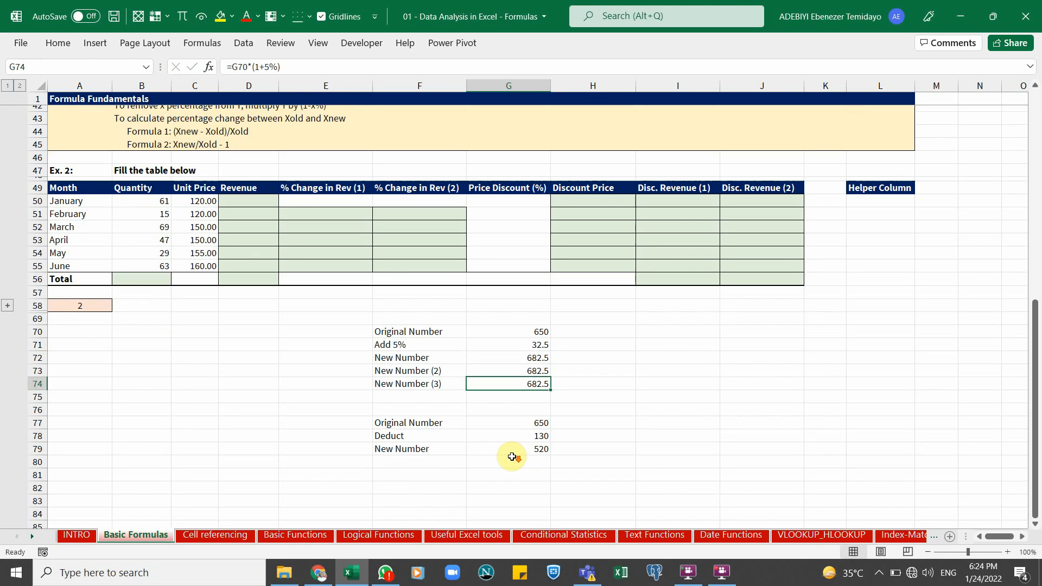
scroll(512, 456, "down", 3)
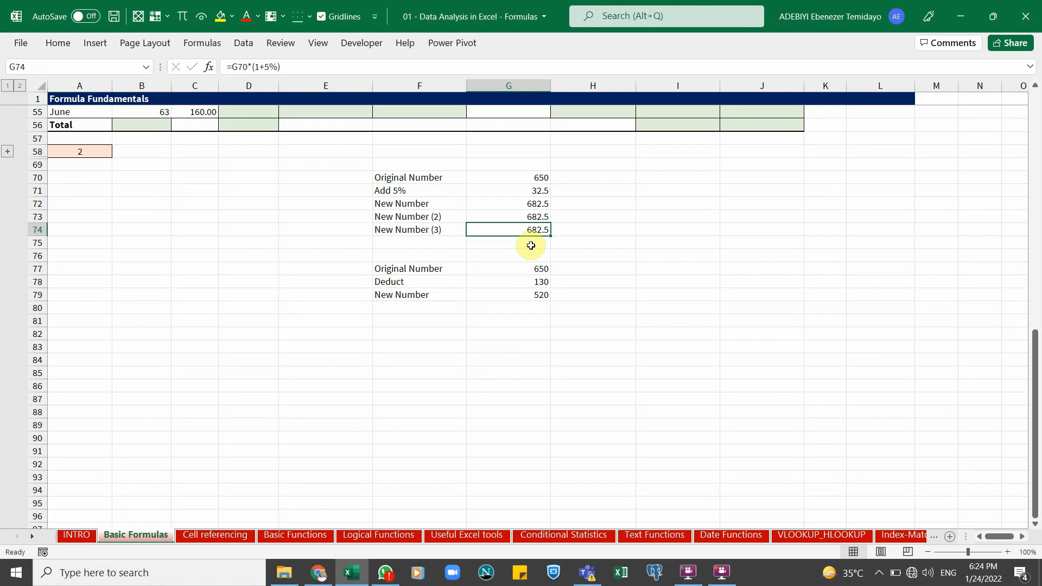
left_click(428, 217)
left_click(523, 228)
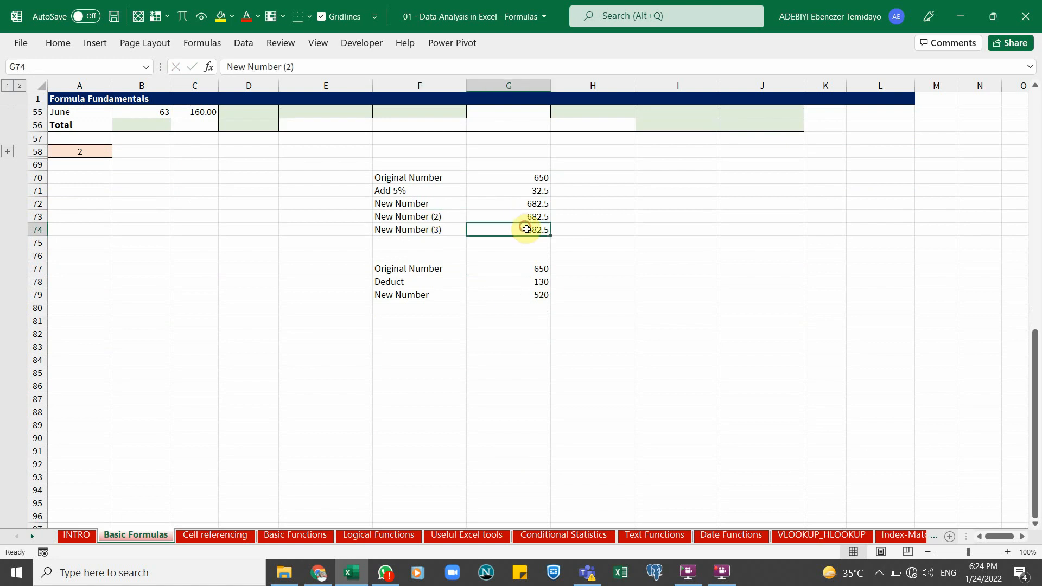
left_click(505, 269)
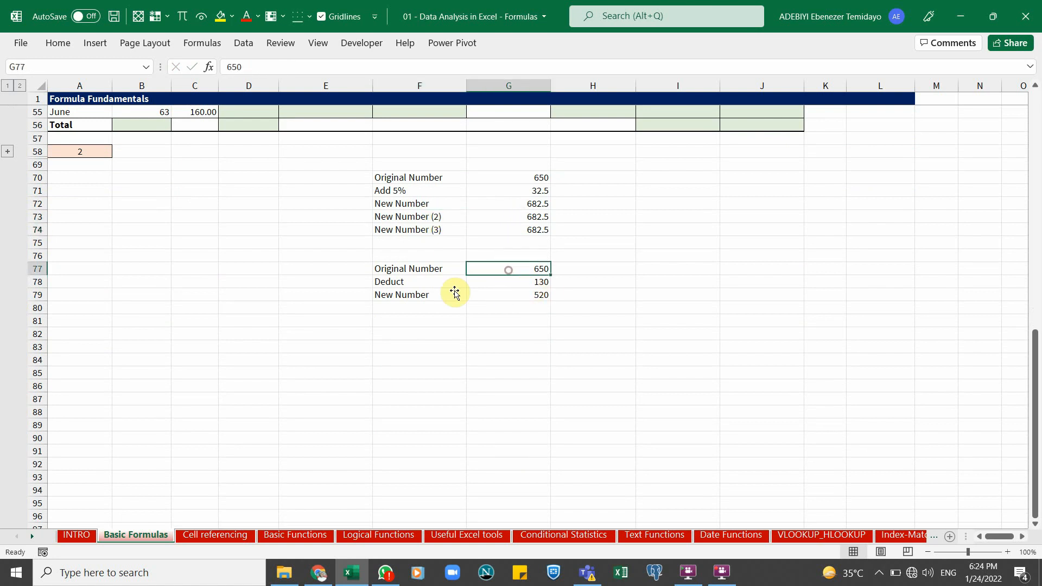
left_click(420, 283)
double_click(427, 283)
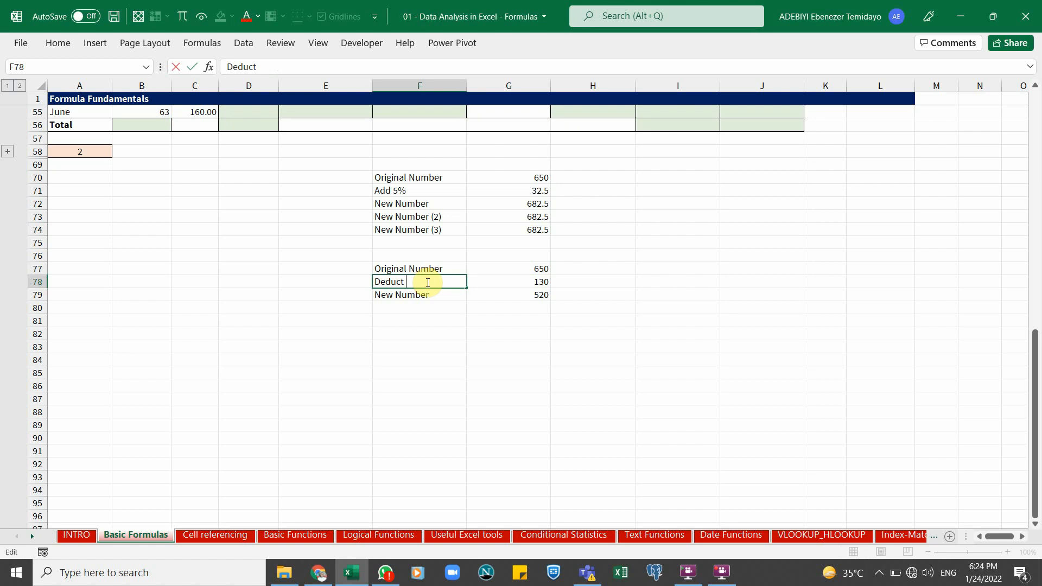
type("20")
key("Return")
Copy the New Number (2) and New Number (3) labels from F73:F74 into F80:F81
left_click(488, 294)
double_click(499, 294)
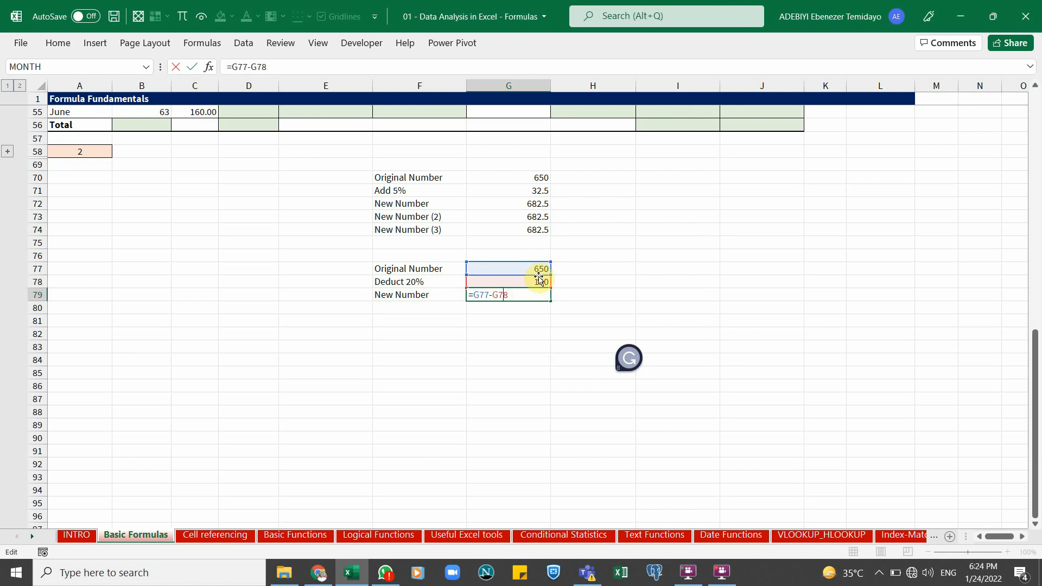
key("ctrl+Return")
left_click(408, 304)
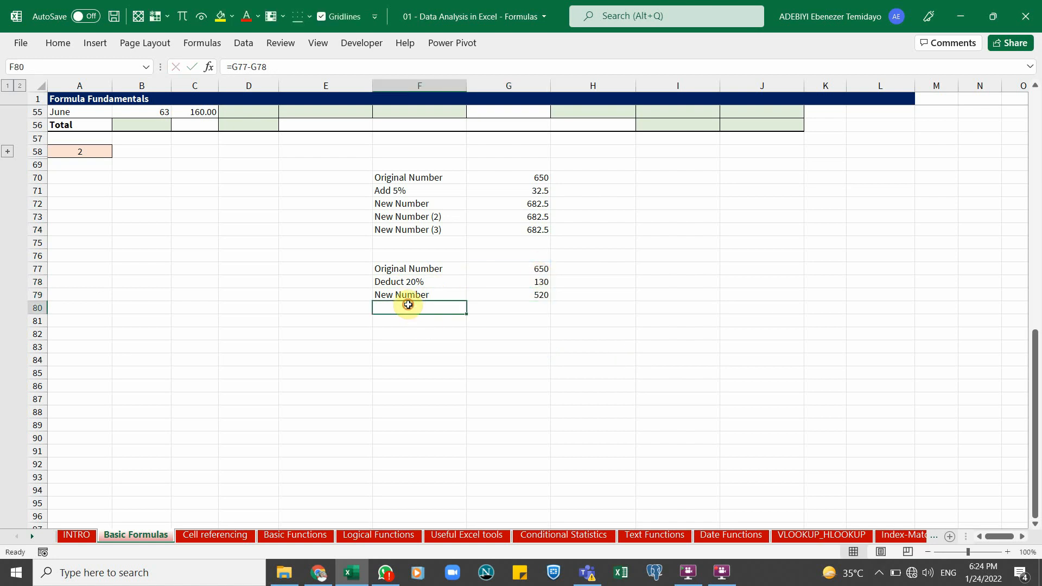
left_click(419, 214)
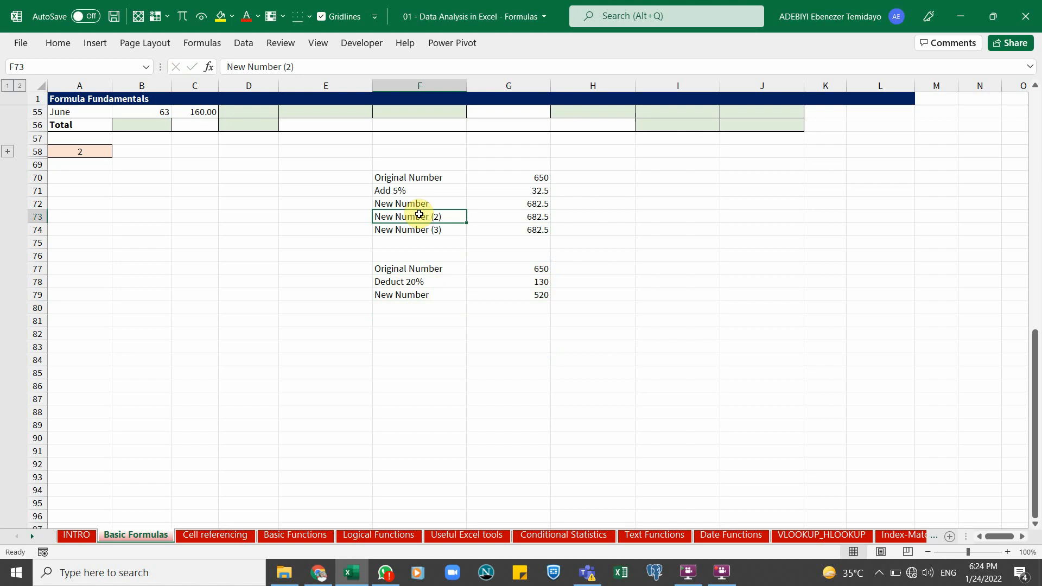
left_click_drag(418, 215, 419, 229)
key("ctrl+c")
left_click(412, 306)
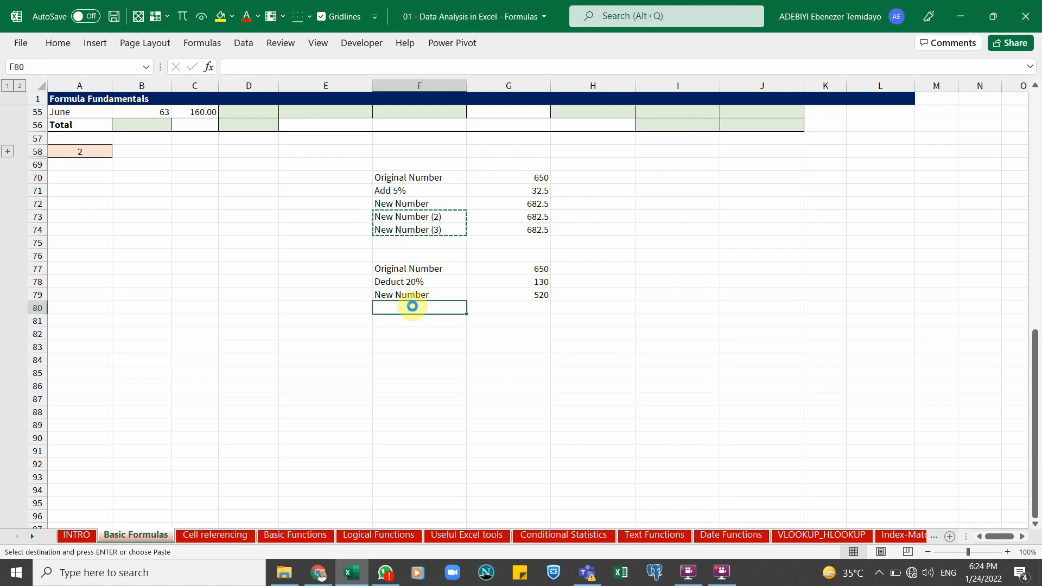
key("Return")
Enter the formula =G77-20%*G77 in G80 to deduct 20% from the original number
left_click(485, 306)
type("=20")
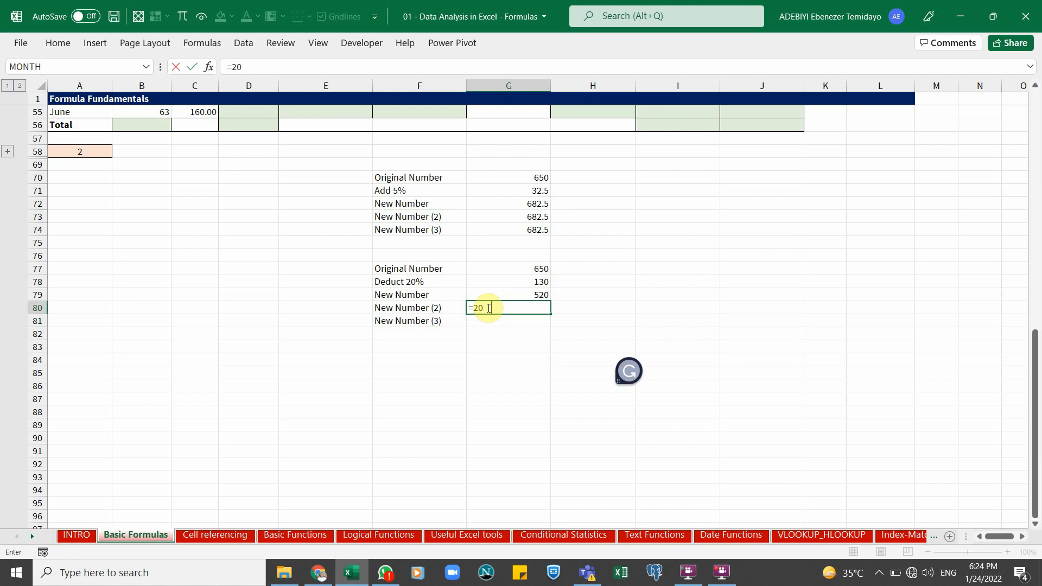
type("%*")
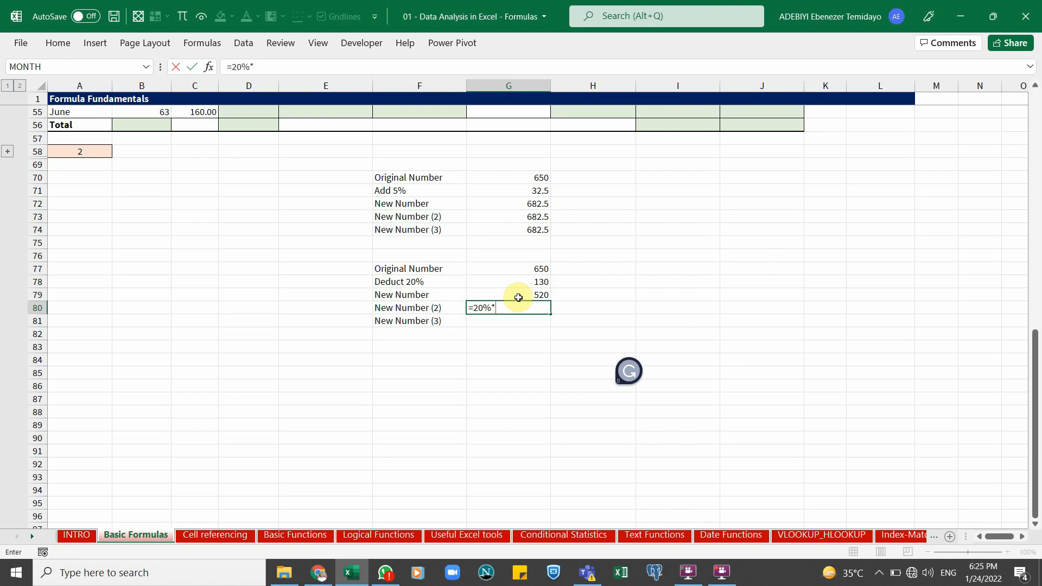
left_click(532, 267)
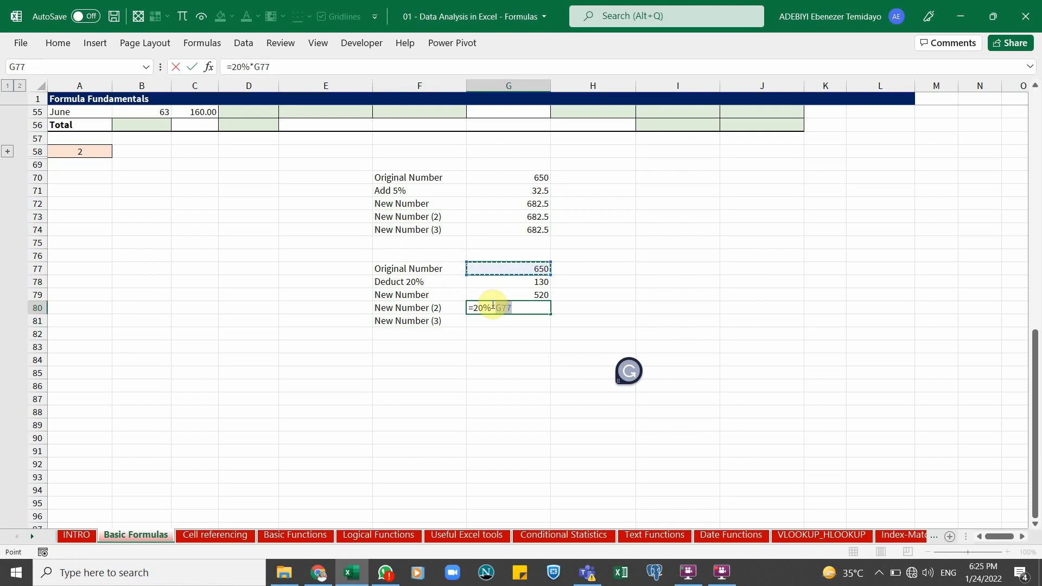
left_click(475, 307)
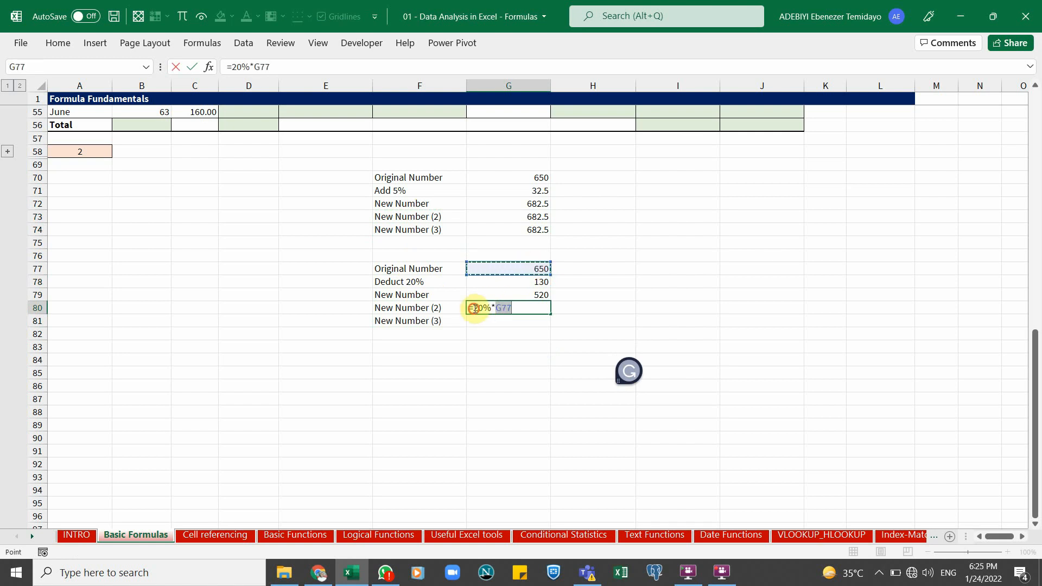
left_click(499, 269)
type("-")
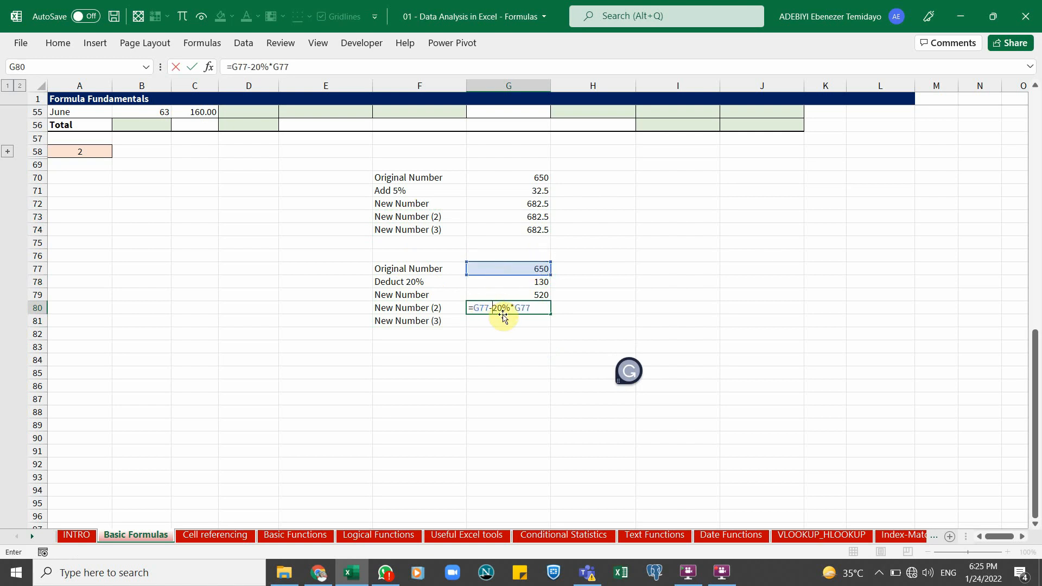
key("Return")
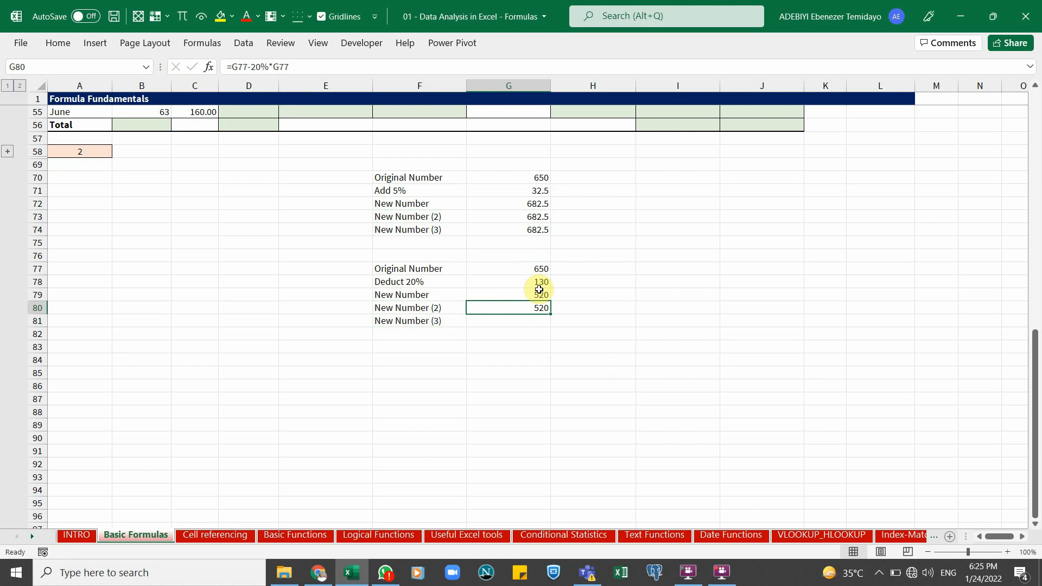
Enter the formula =G77*(1-0.2) in G81 to deduct 20% by multiplying
left_click(541, 296)
left_click(535, 319)
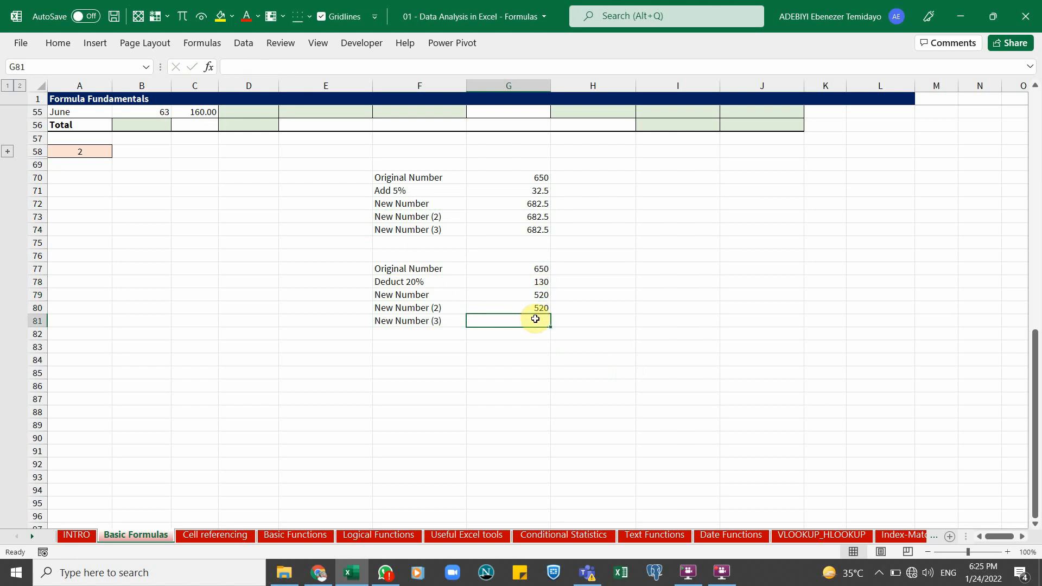
type("=")
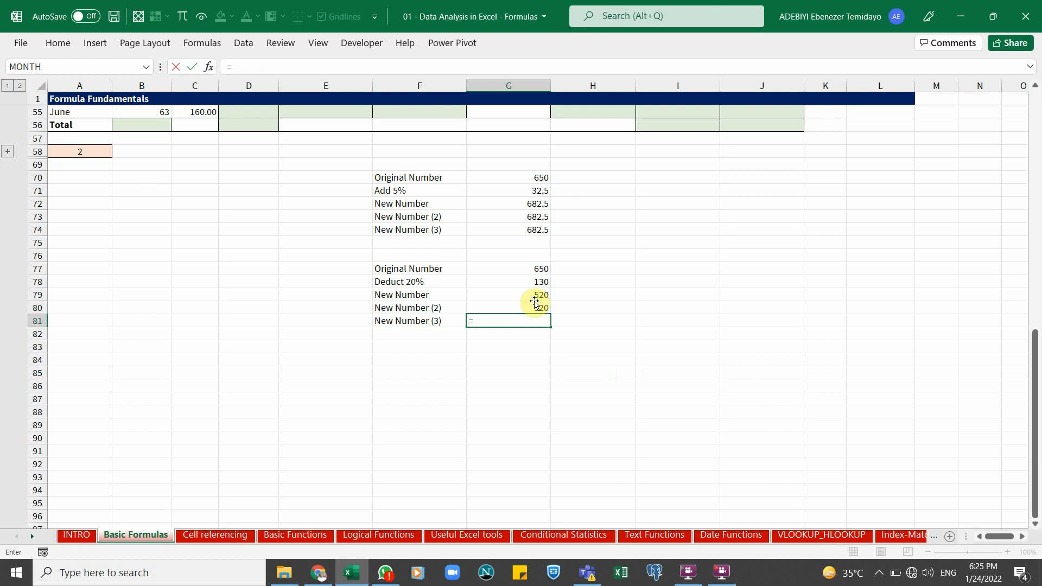
left_click(520, 270)
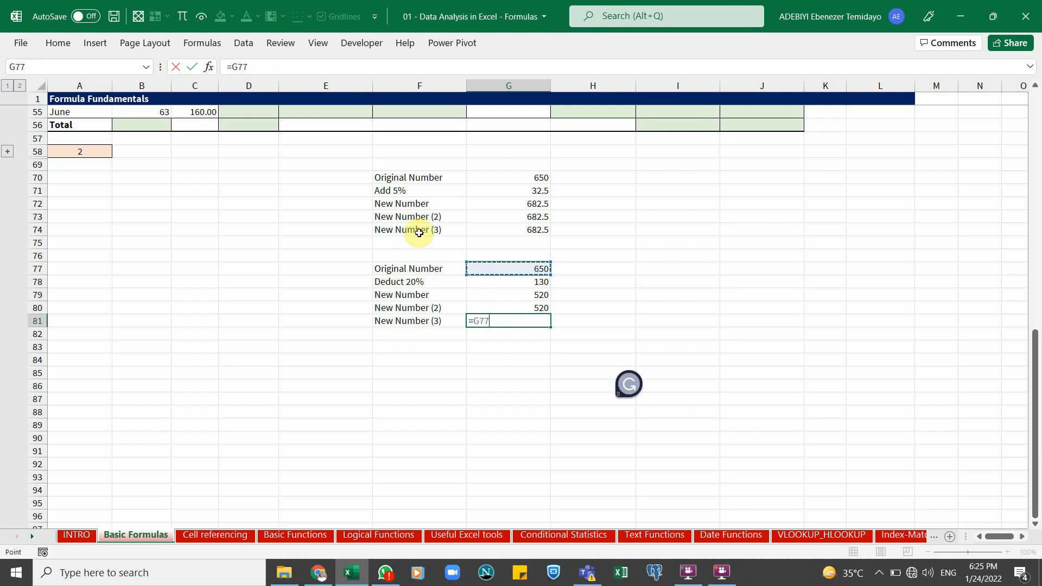
type("*")
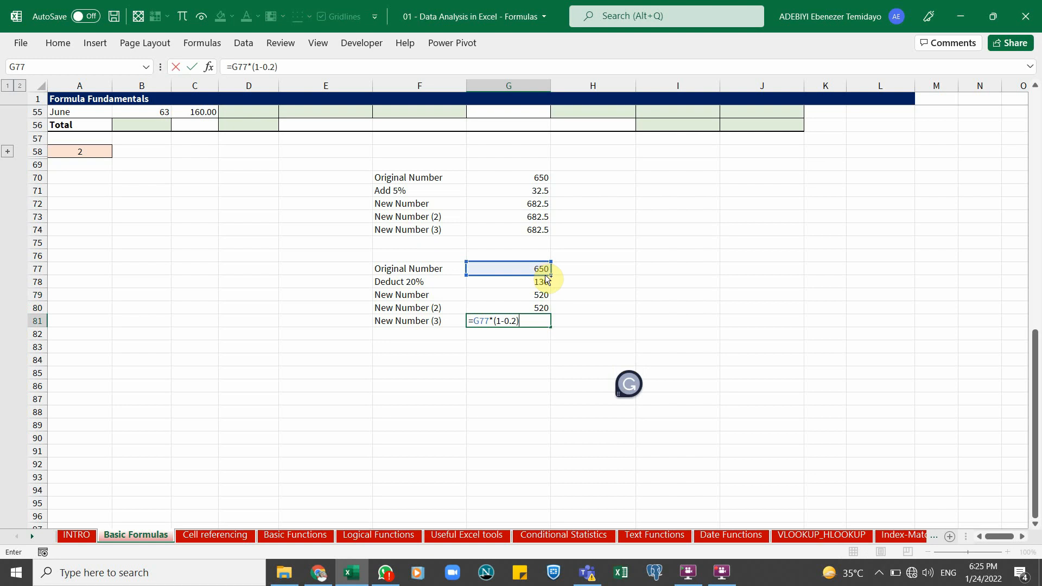
key("ctrl+Return")
Compare the deduct-20% formulas, then review the percentage notes on adding, removing and calculating percentage change
left_click(534, 307)
left_click(527, 295)
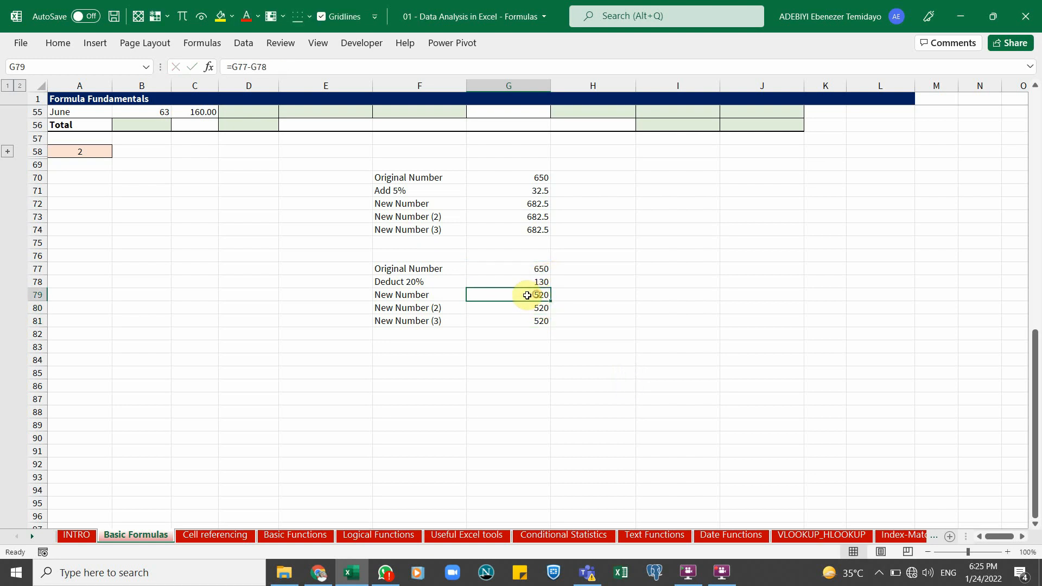
scroll(527, 295, "up", 7)
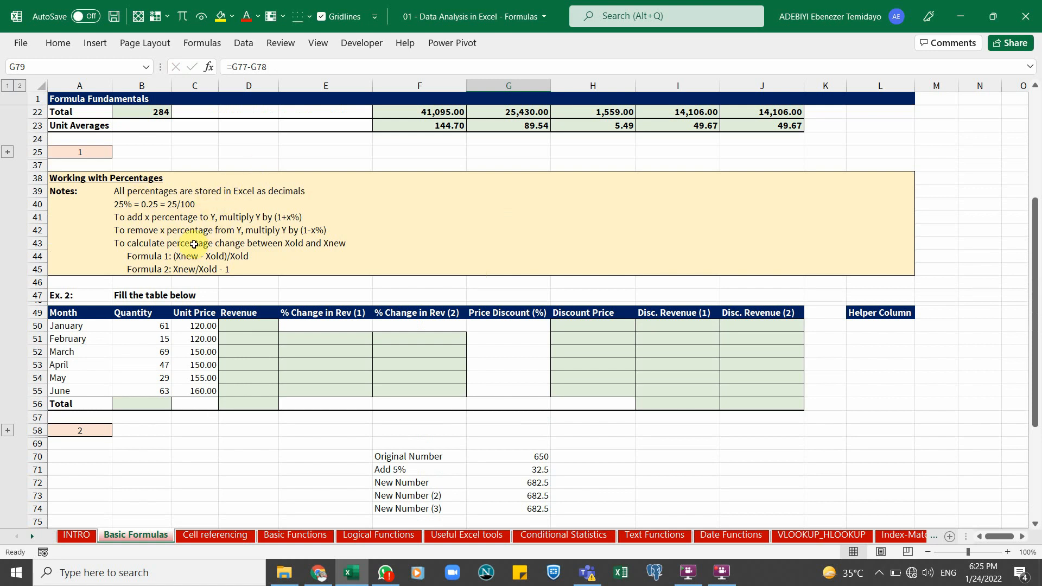
left_click(158, 232)
left_click(158, 248)
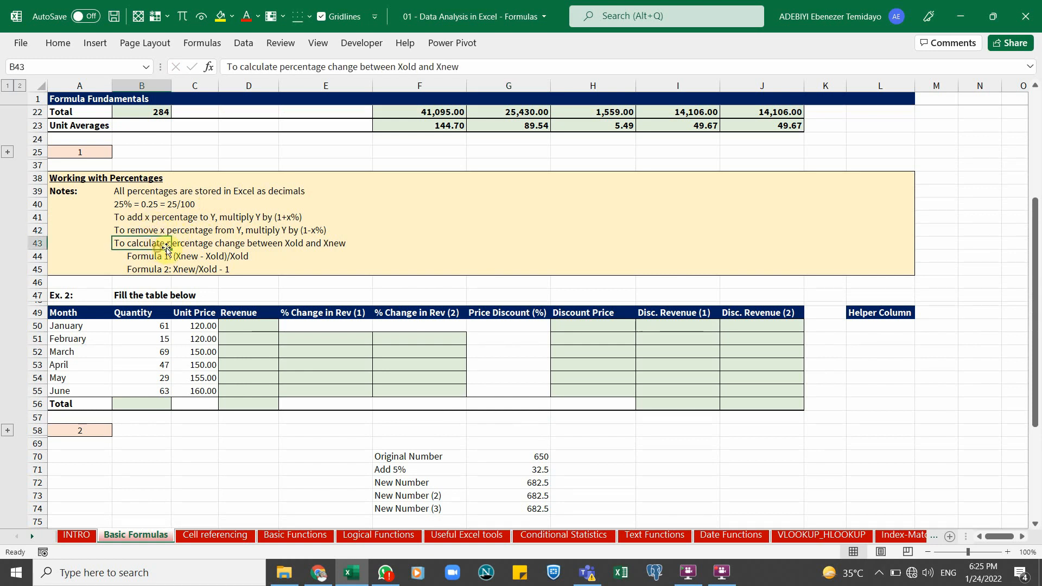
left_click(156, 258)
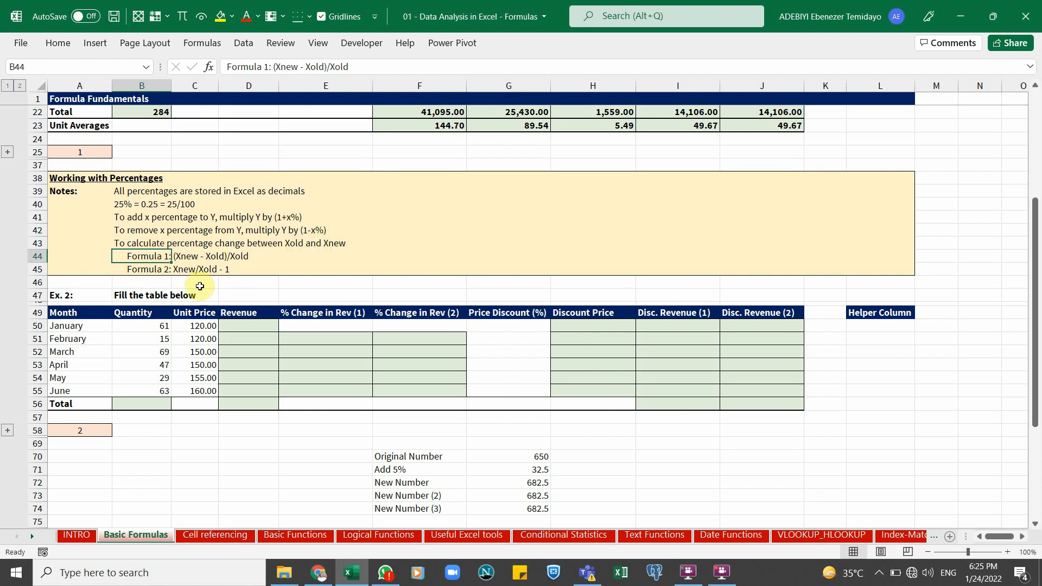
left_click(156, 268)
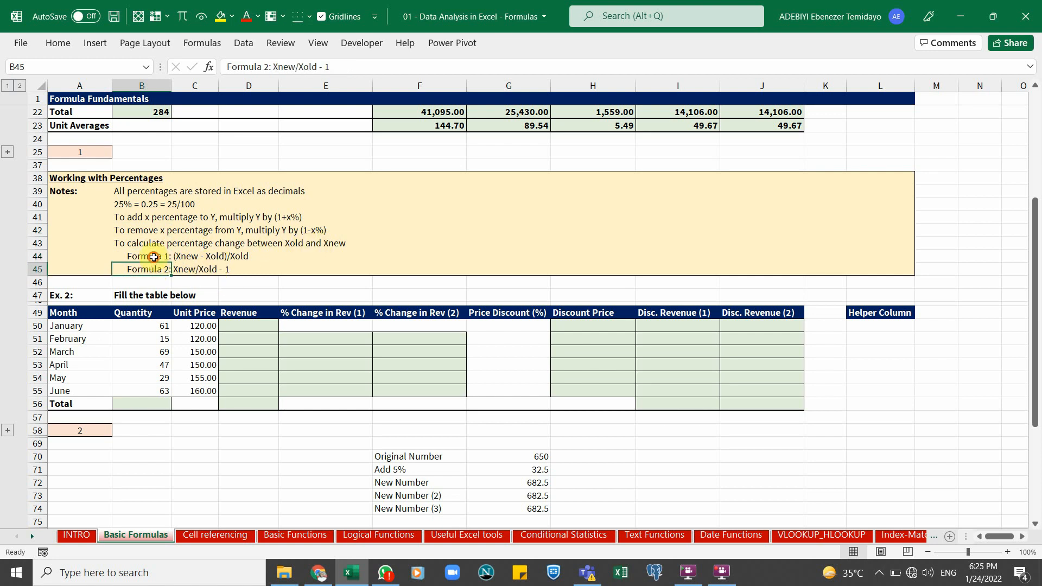
left_click(154, 257)
left_click(153, 269)
left_click(151, 256)
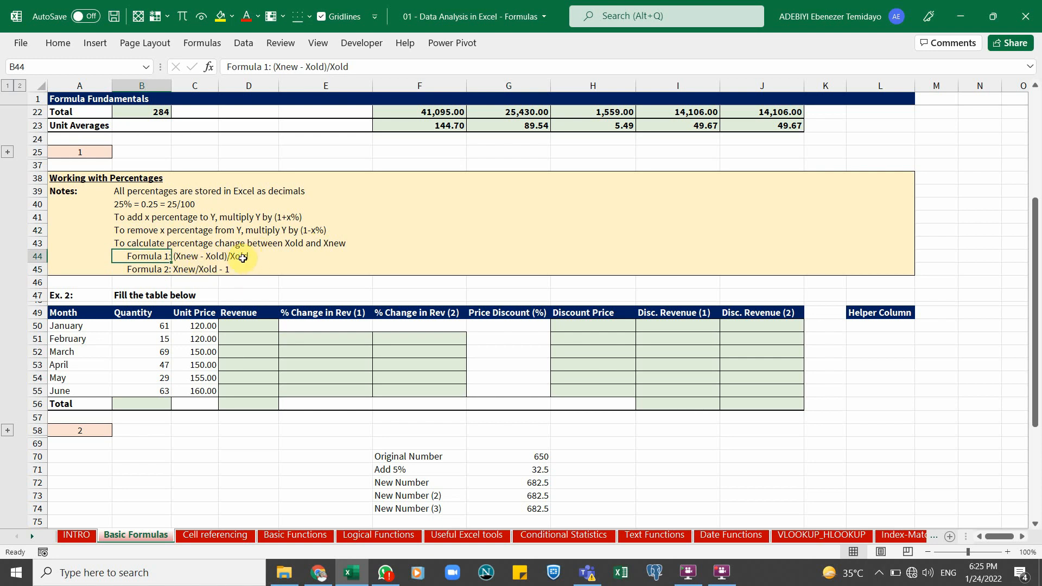
left_click(151, 269)
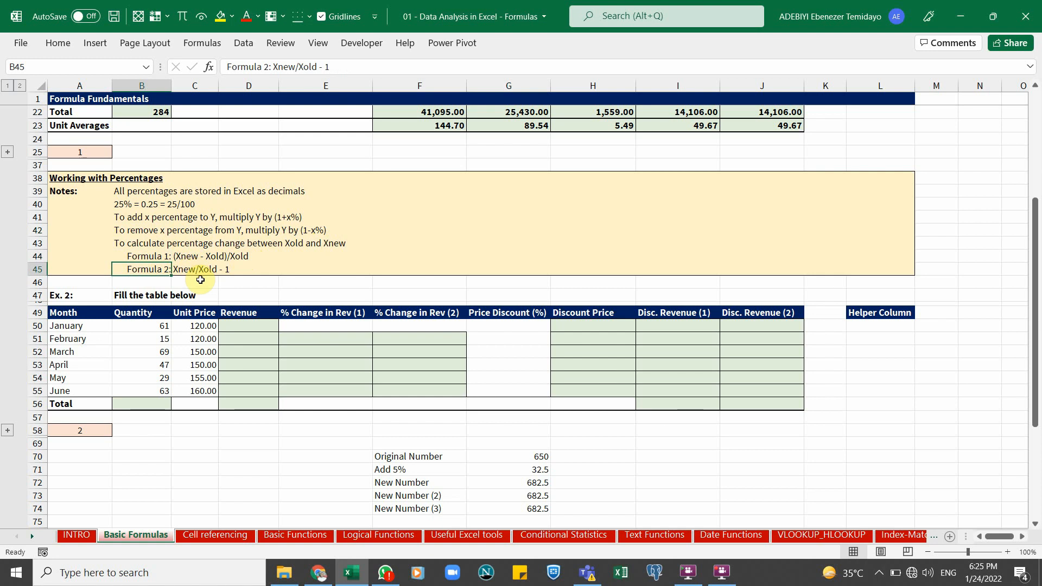
left_click(231, 270)
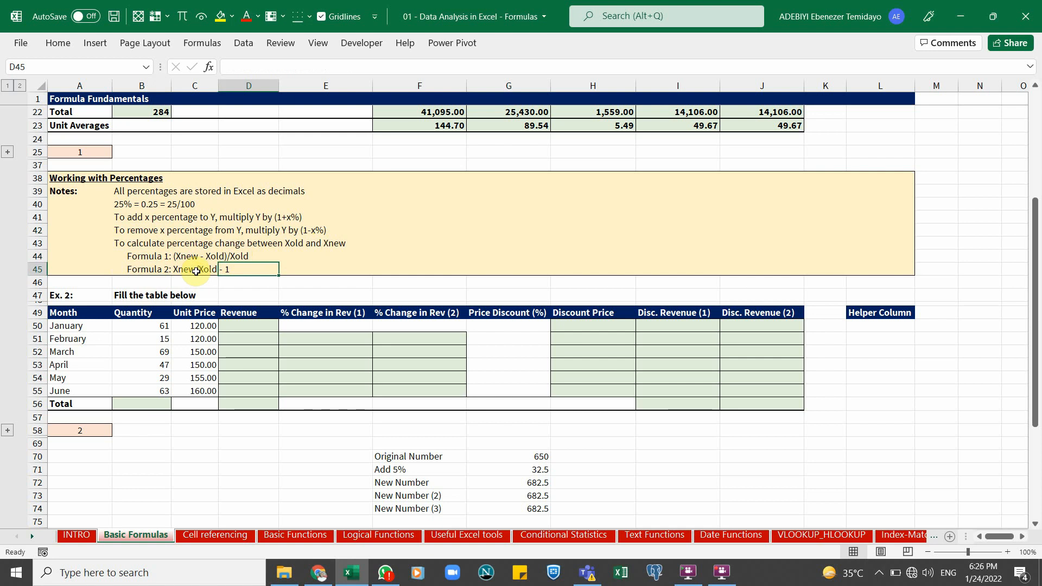
Examine the Ex. 2 table's quantity, unit price, revenue and percentage-change columns to be filled
left_click(255, 326)
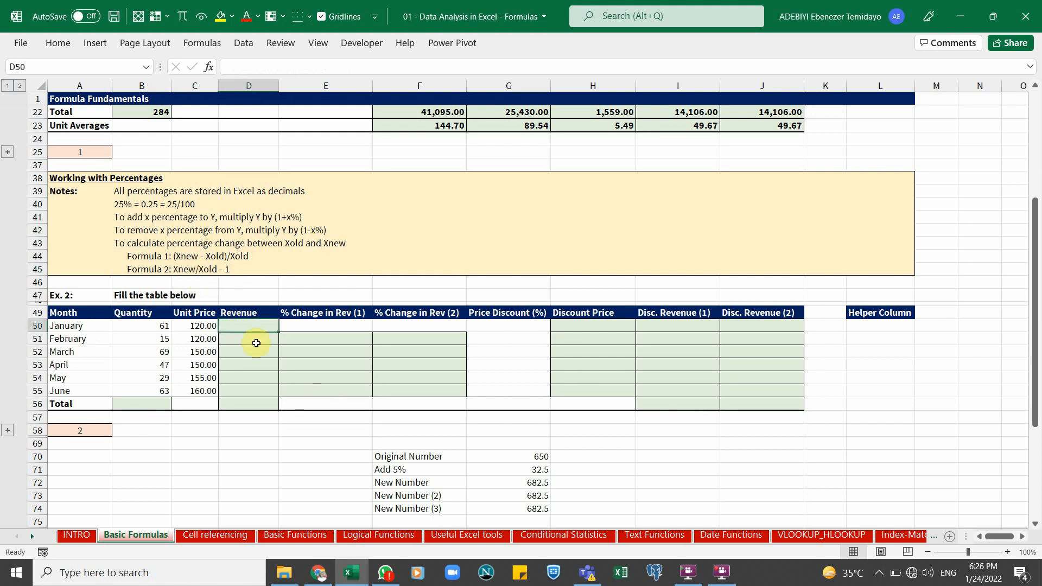
scroll(309, 402, "down", 1)
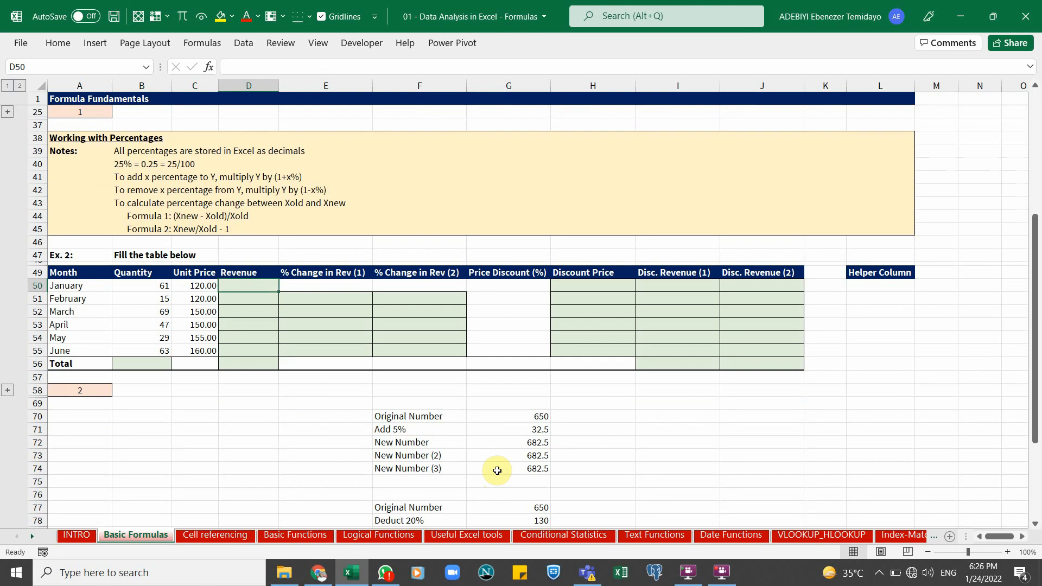
left_click(154, 178)
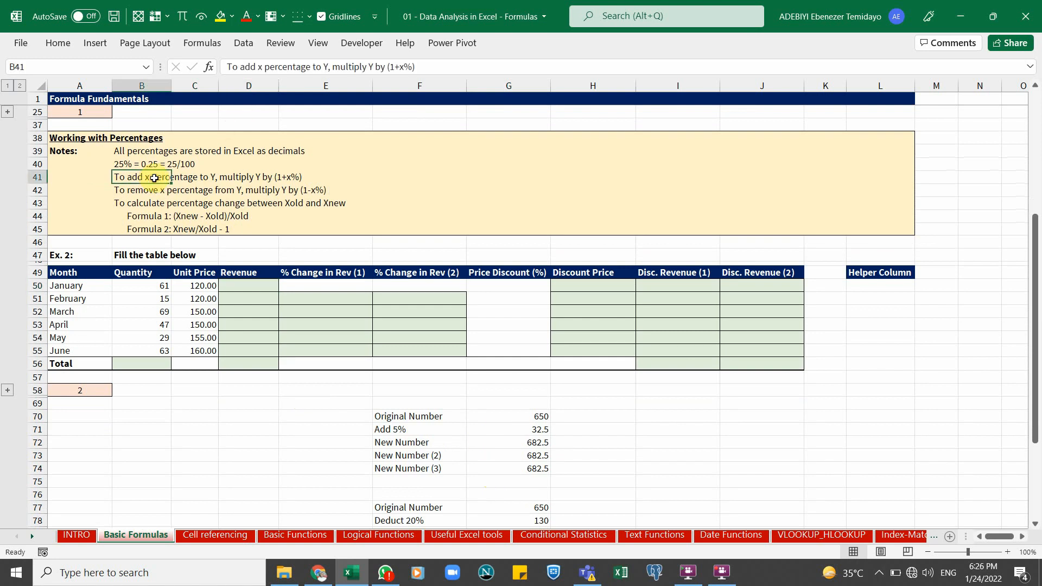
left_click(155, 191)
left_click(157, 177)
left_click(155, 216)
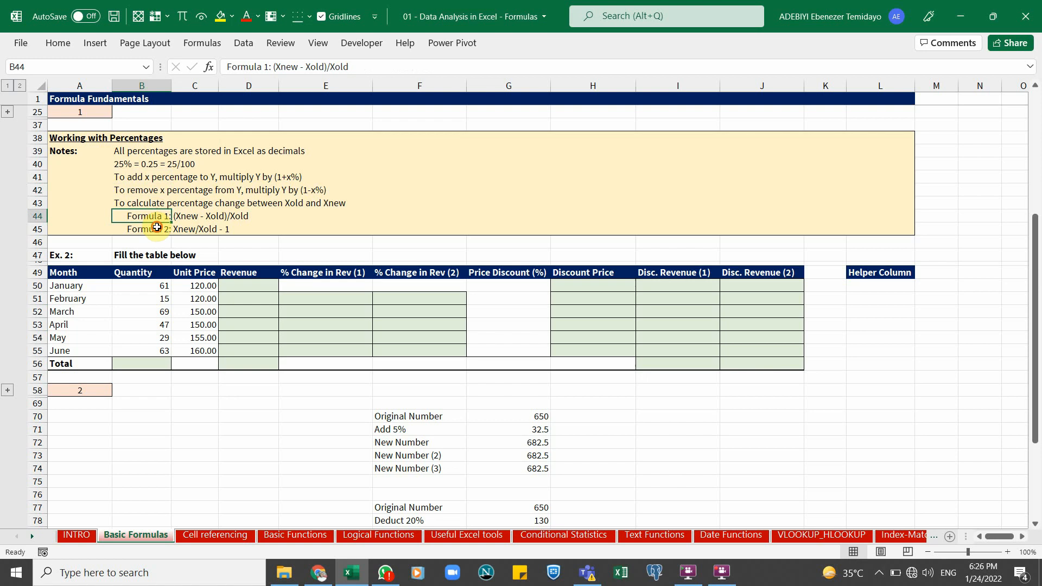
left_click(157, 227)
left_click(153, 213)
left_click(196, 298)
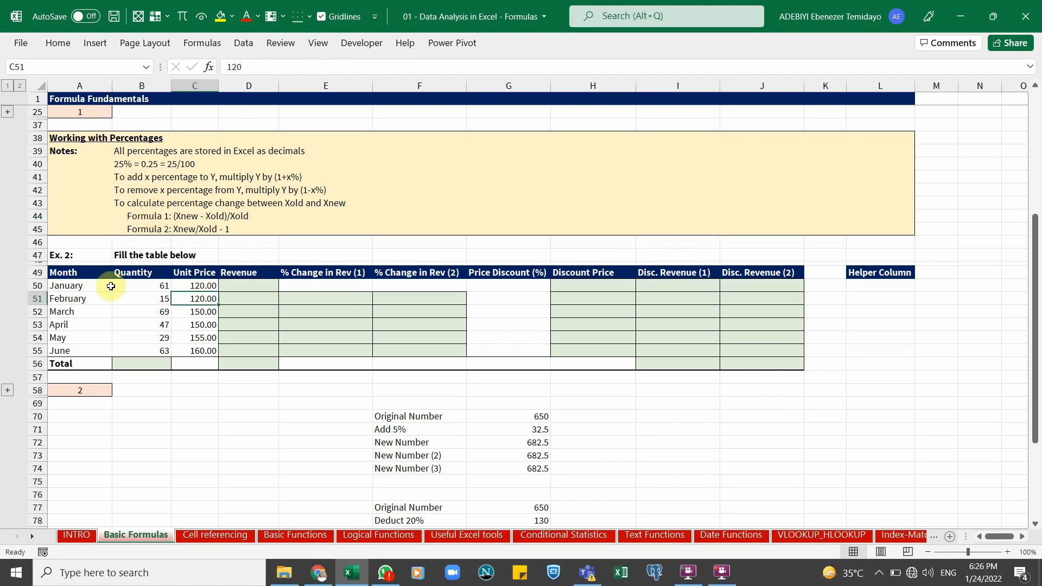
left_click_drag(97, 286, 144, 344)
left_click(148, 286)
left_click_drag(201, 274, 203, 346)
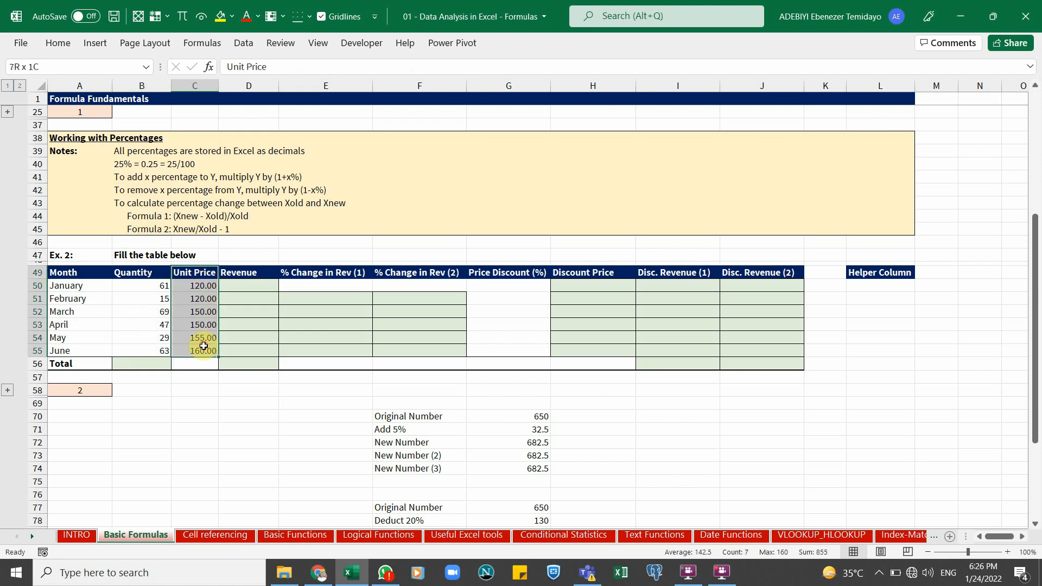
left_click_drag(243, 285, 250, 355)
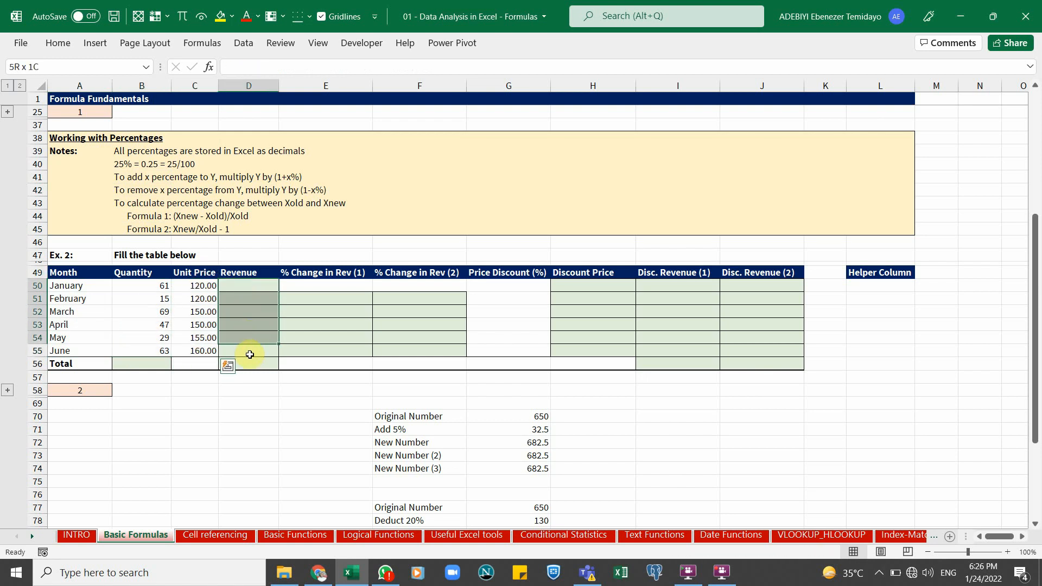
left_click_drag(310, 297, 325, 348)
left_click_drag(408, 300, 414, 349)
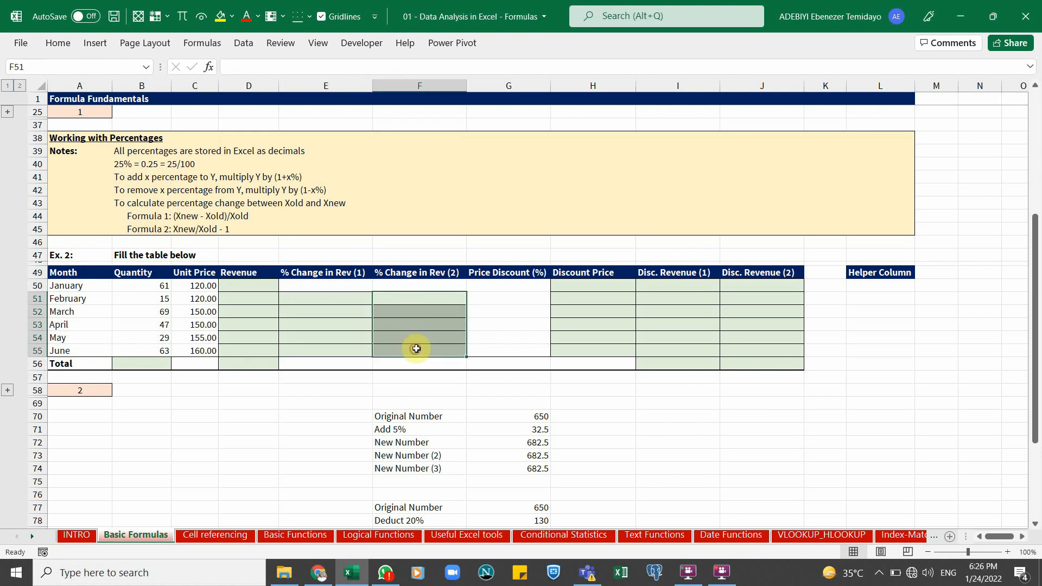
Calculate revenue in D50 with =B50*C50 and fill it down through D55
left_click(251, 284)
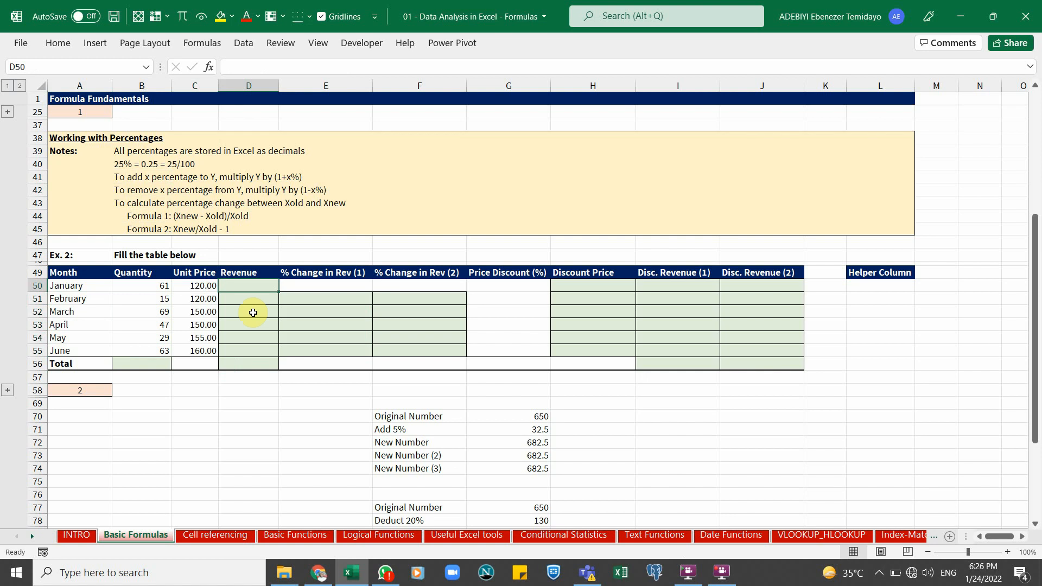
type("=")
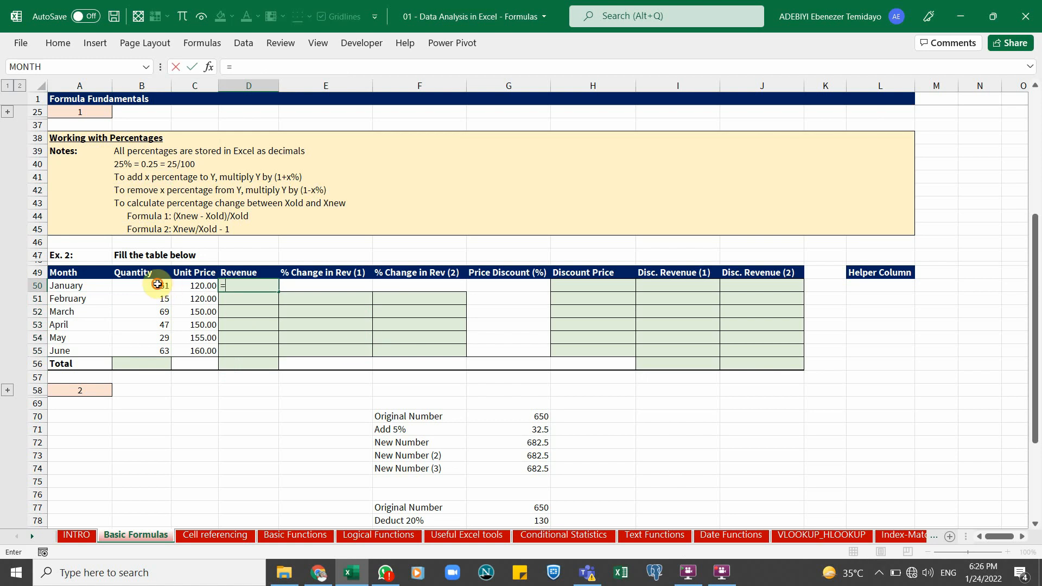
left_click(158, 284)
type("*")
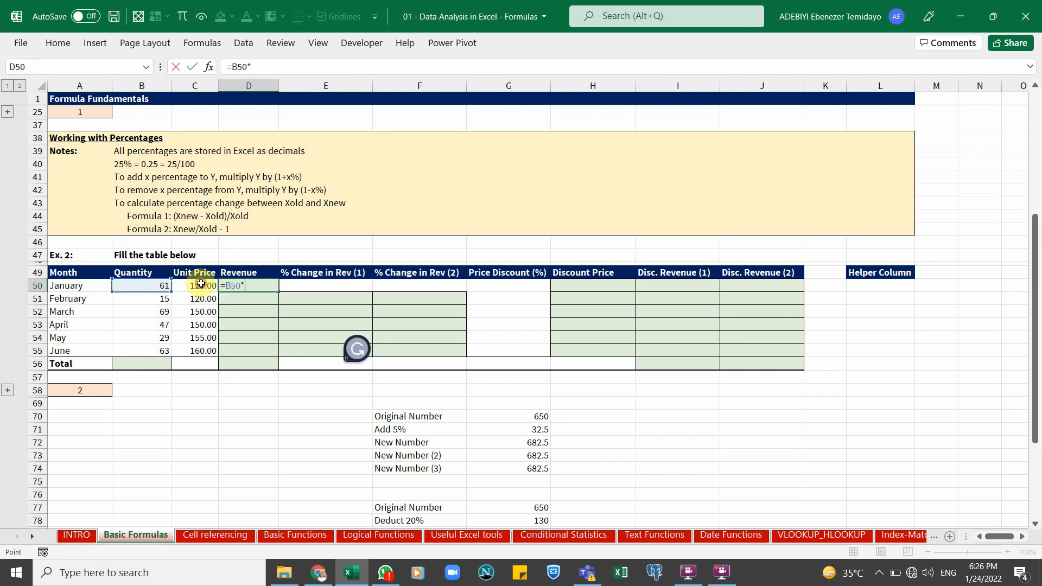
left_click(197, 284)
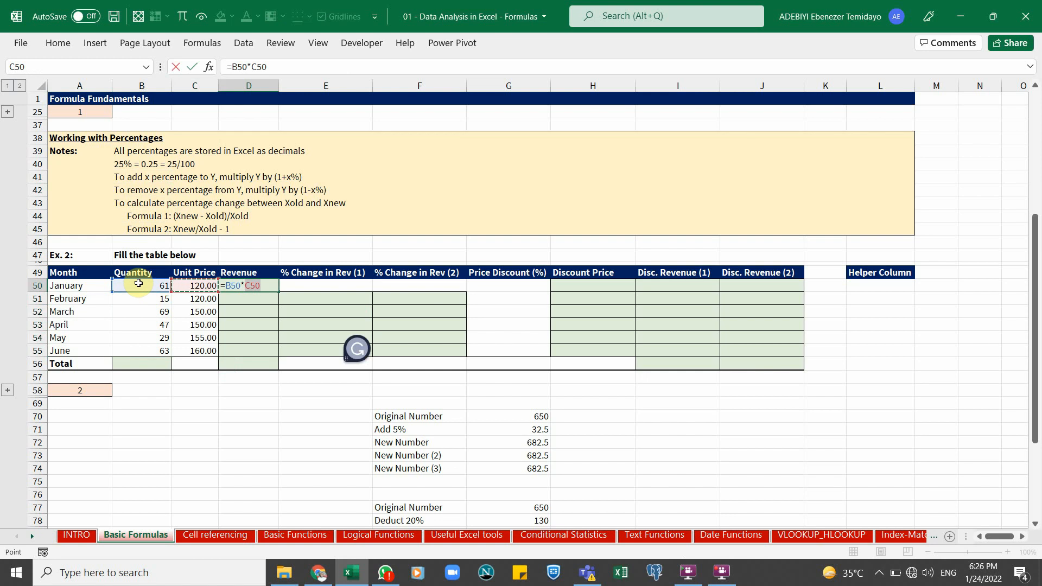
key("ctrl+Return")
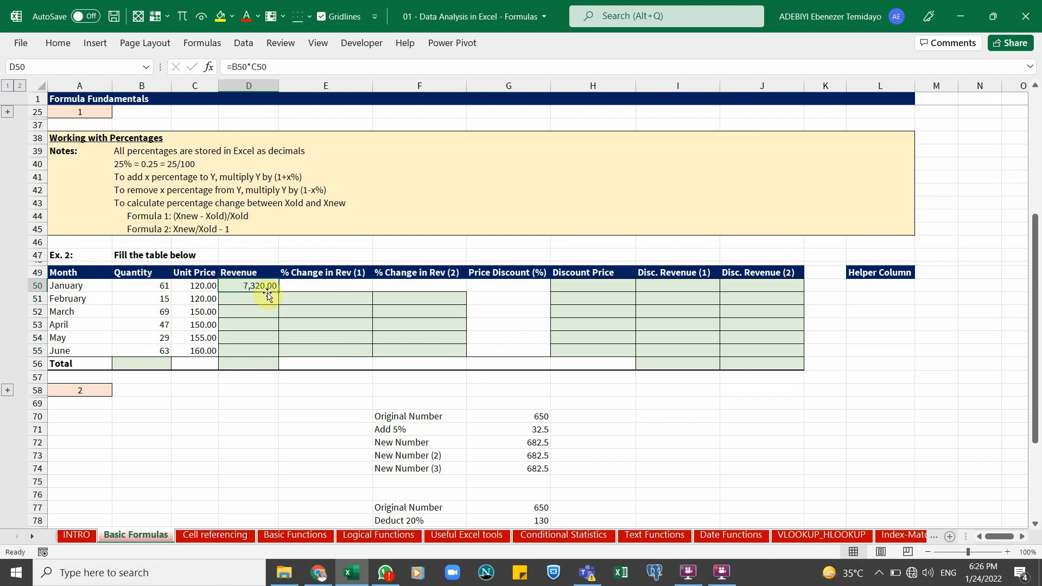
left_click_drag(279, 291, 284, 353)
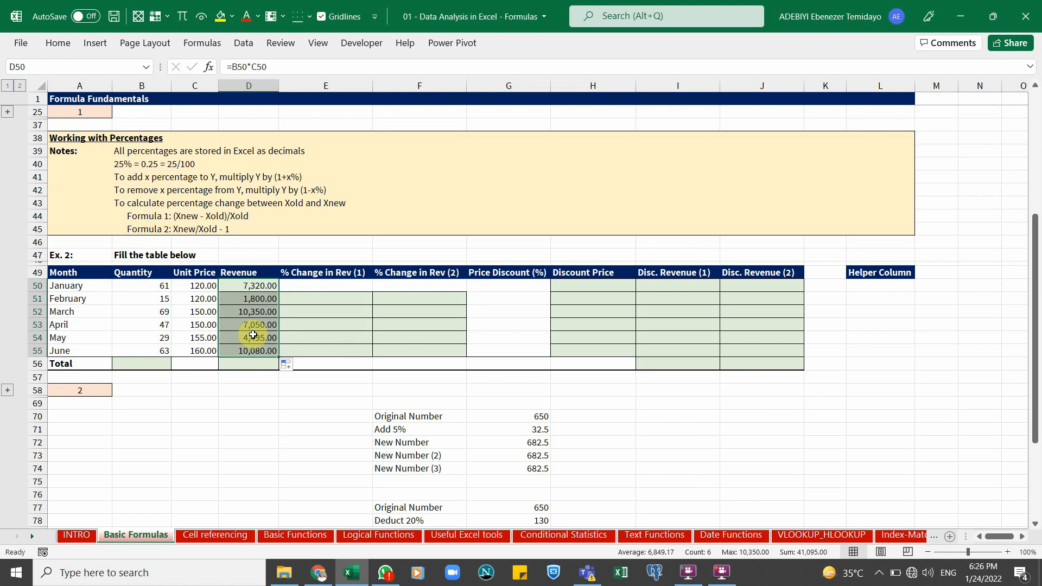
Inspect February's quantity and unit price, and select the first % Change in Rev (1) cell E51
left_click(154, 295)
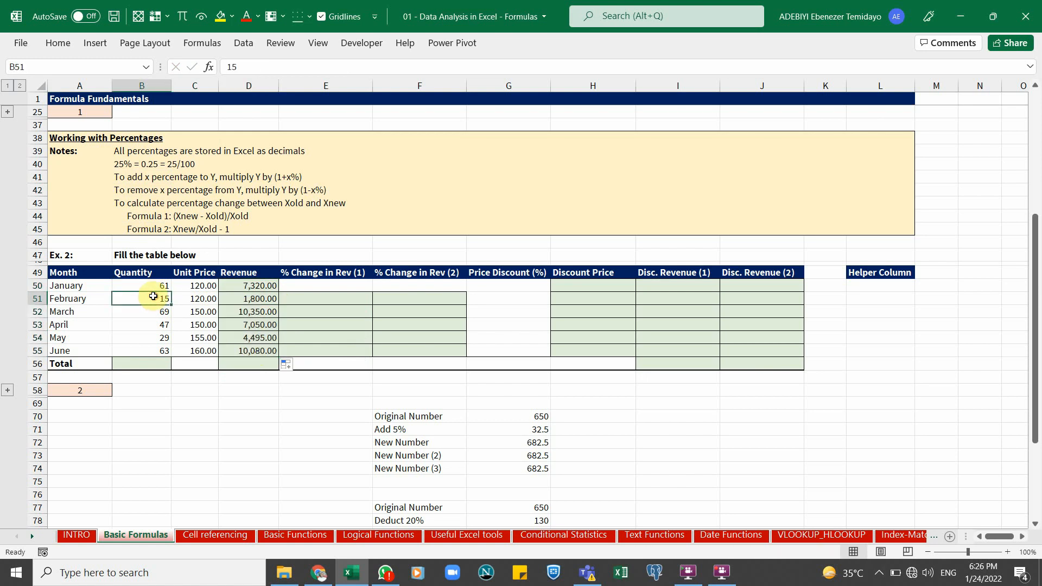
left_click(205, 299)
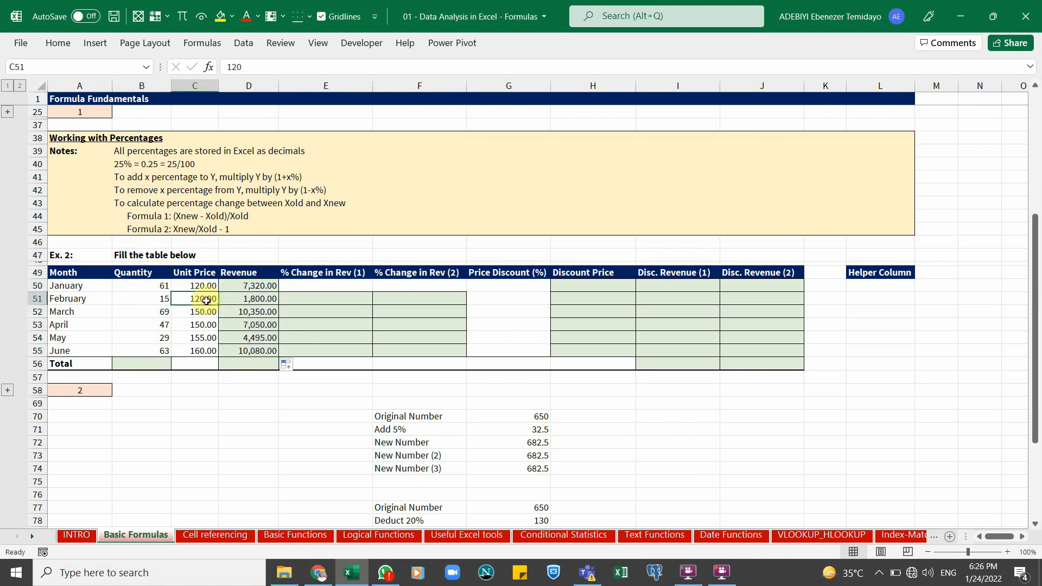
left_click(330, 298)
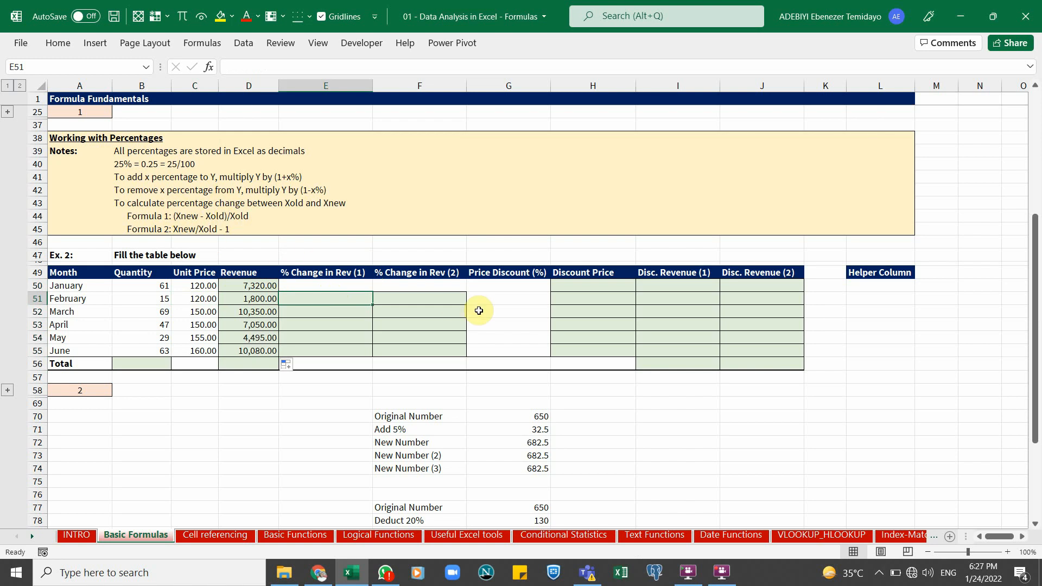
Calculate February's percentage change in revenue in E51 with =(D51-D50)/D50
type("=(")
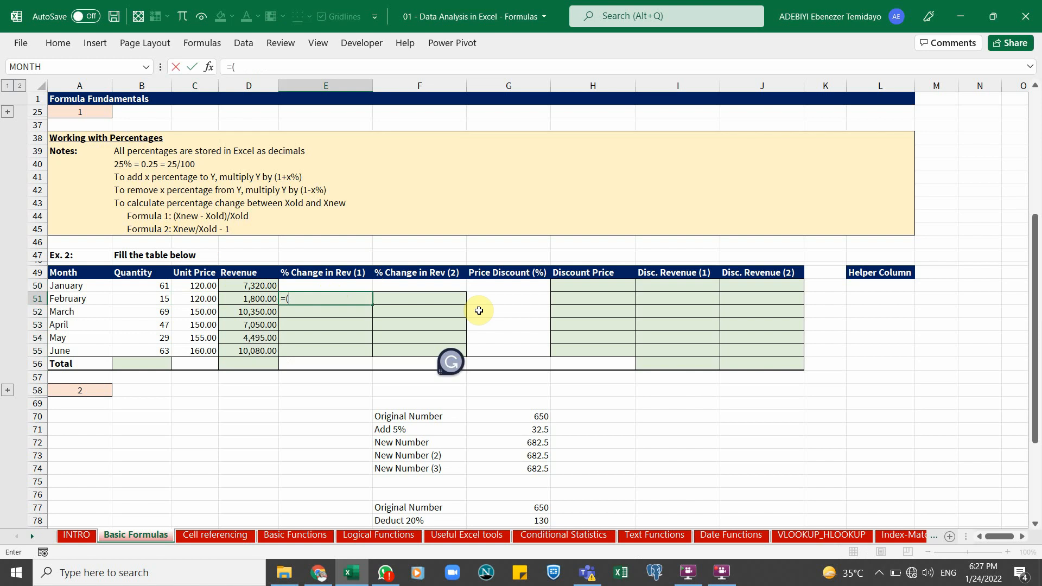
left_click(256, 299)
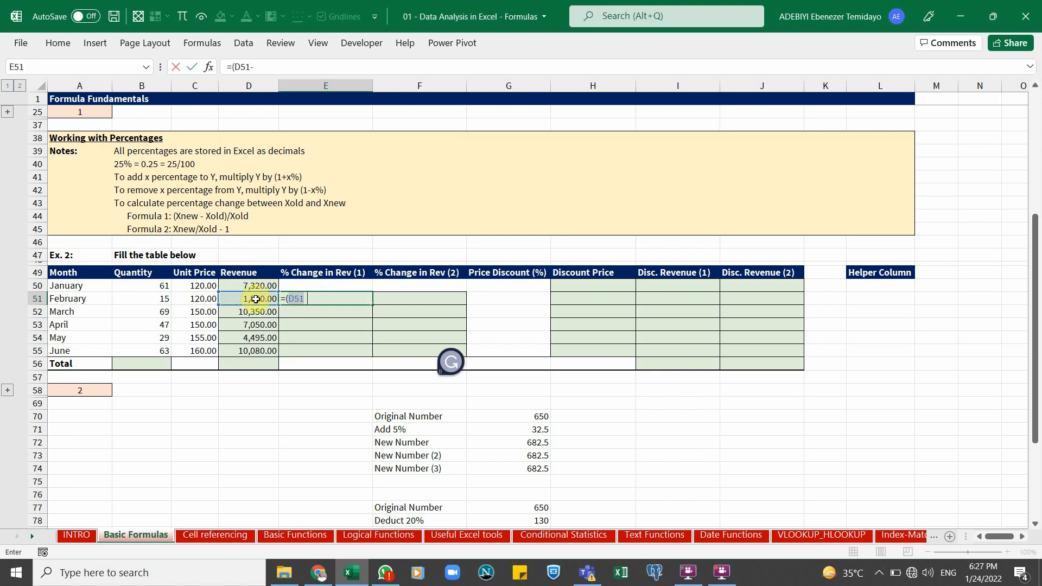
type("-")
left_click(254, 287)
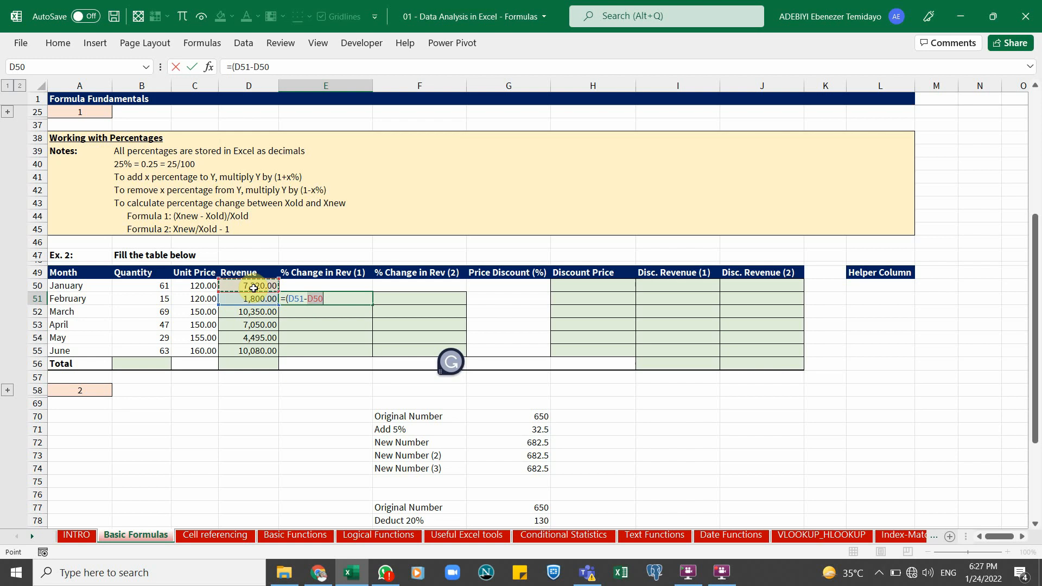
type(")/")
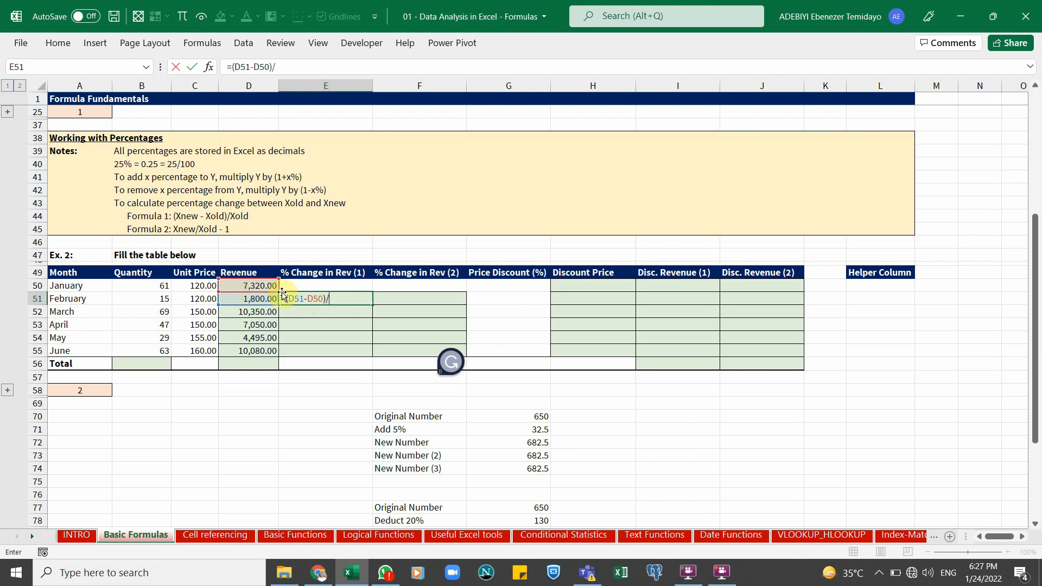
left_click(258, 286)
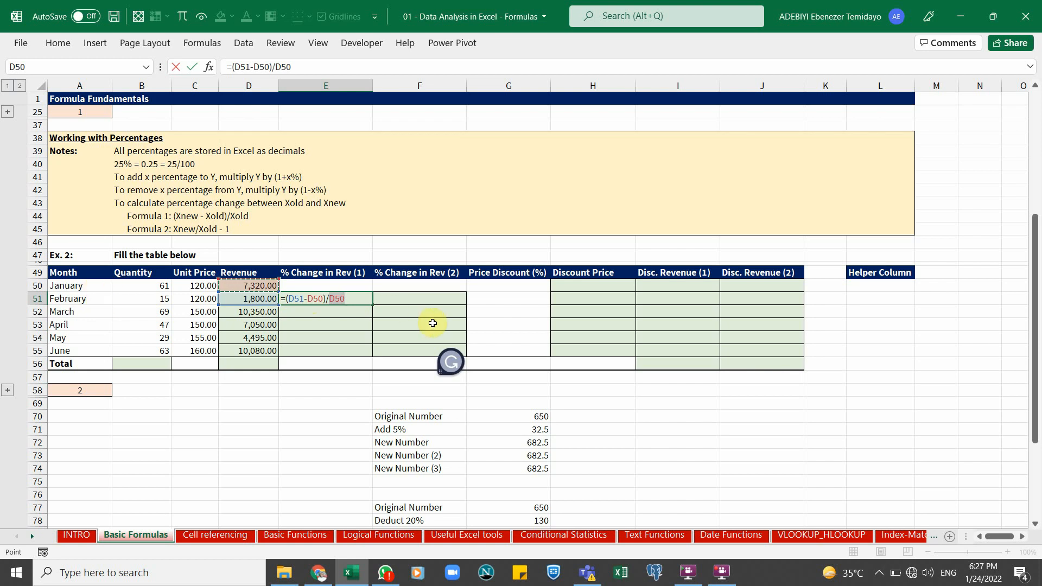
key("ctrl+Return")
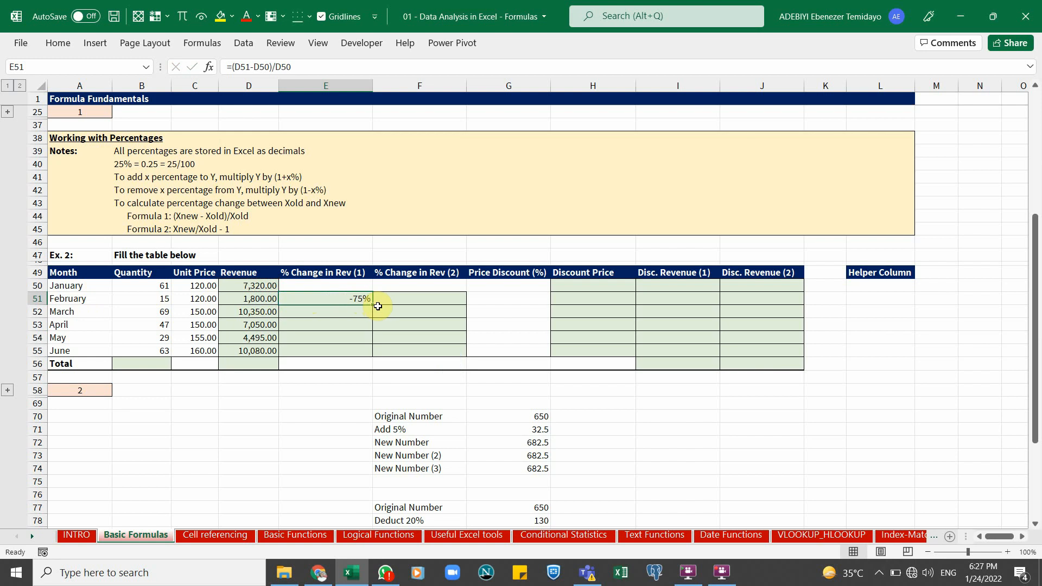
Fill the E51 formula down through E55 and inspect the copied formulas, including June's in E55
left_click_drag(371, 305, 372, 350)
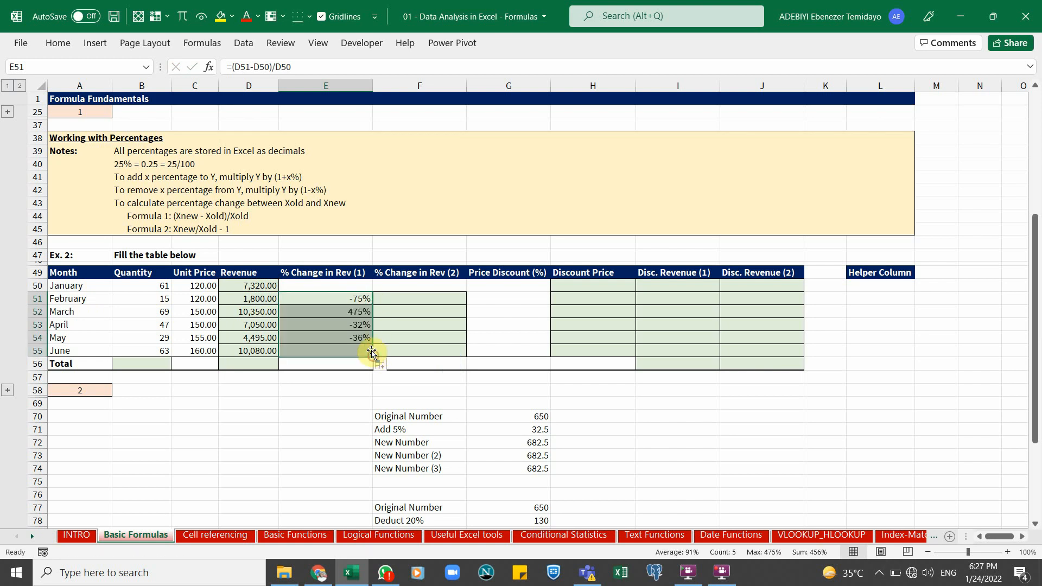
left_click(334, 310)
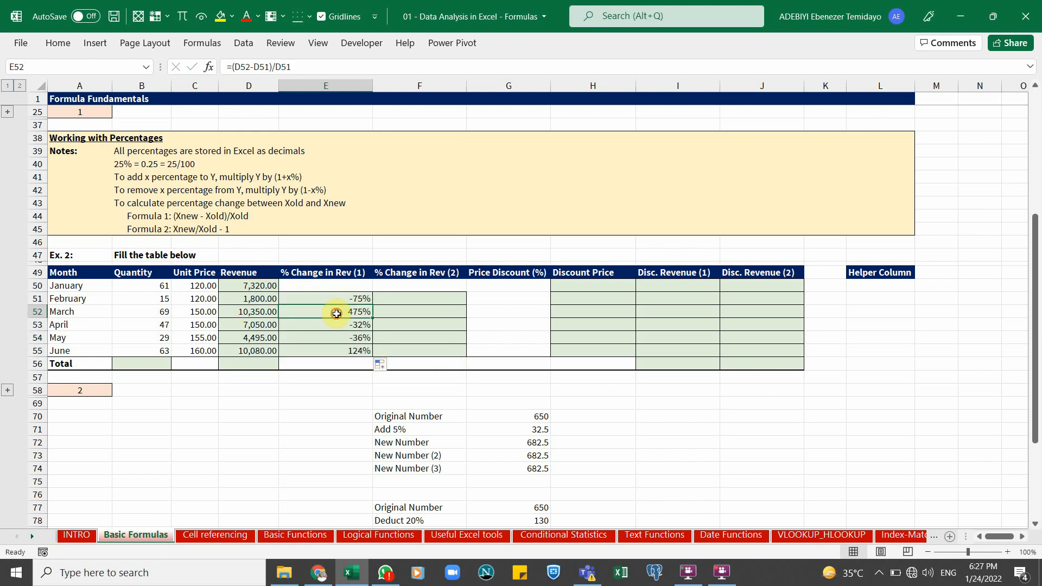
left_click(339, 323)
left_click(341, 337)
left_click(342, 350)
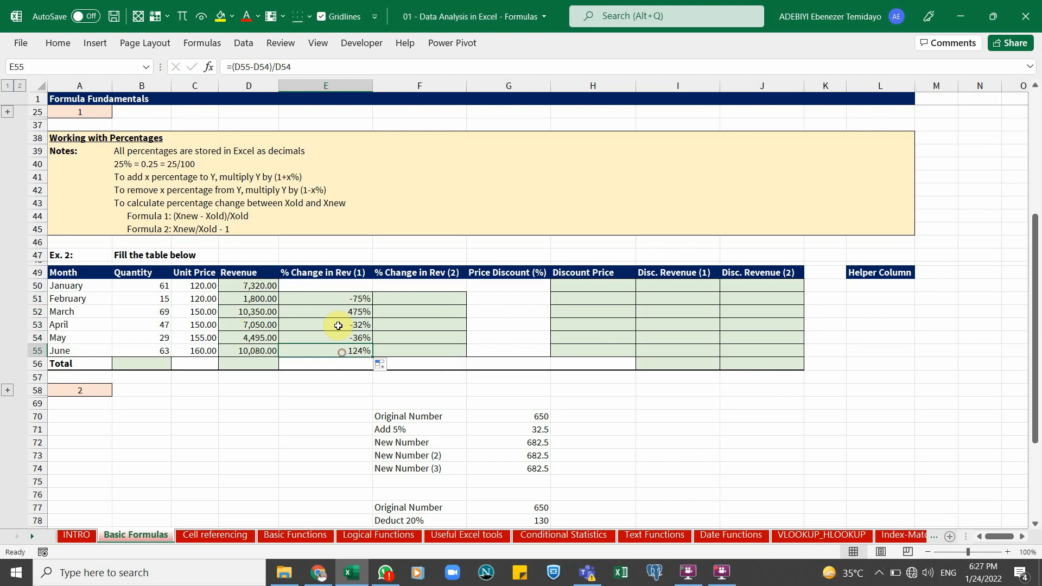
double_click(343, 352)
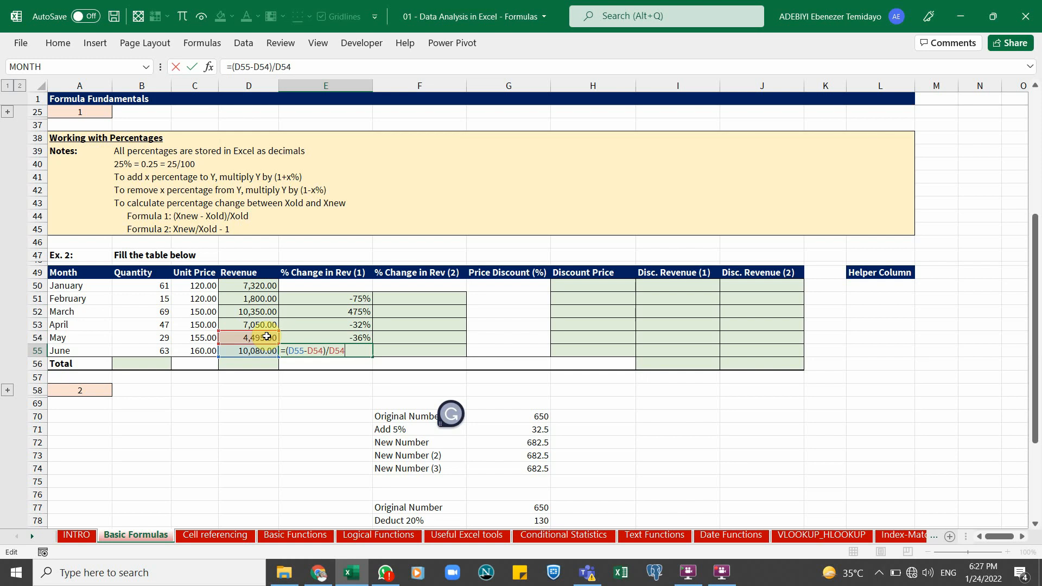
key("ctrl+Return")
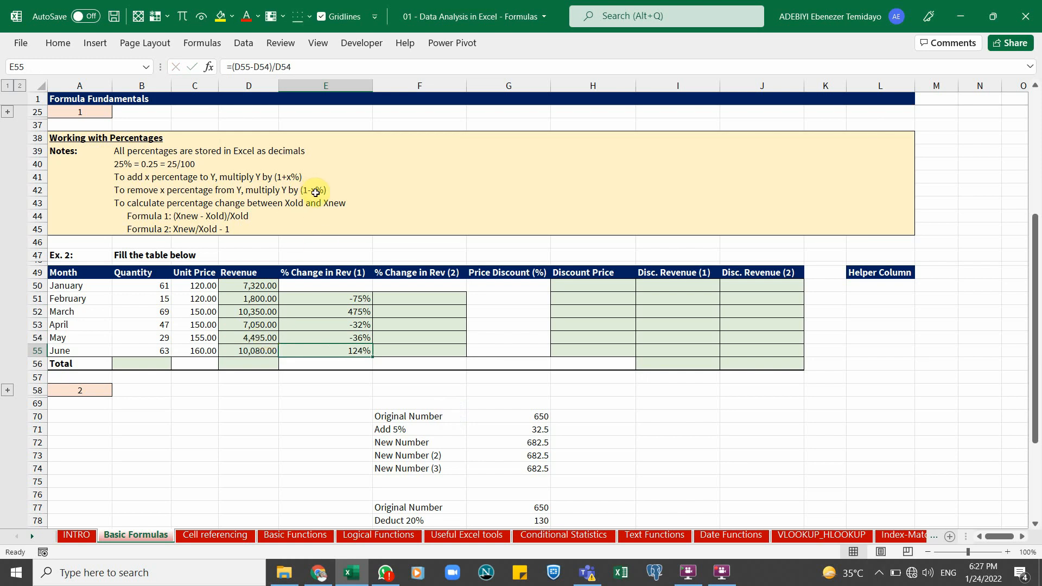
Calculate the second percentage change in F51 using Formula 2, =D51/D50-1
left_click(185, 231)
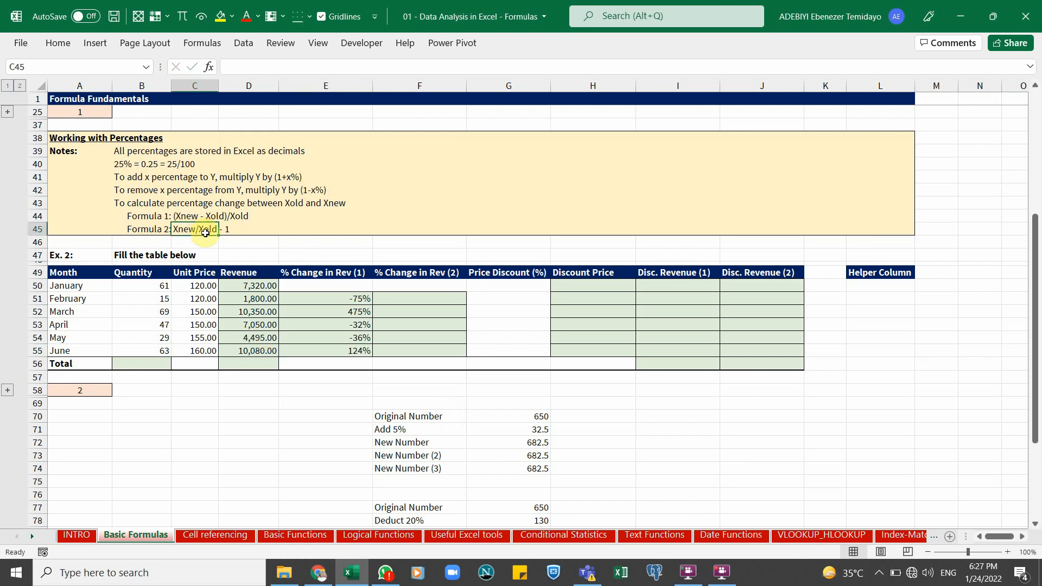
left_click(431, 298)
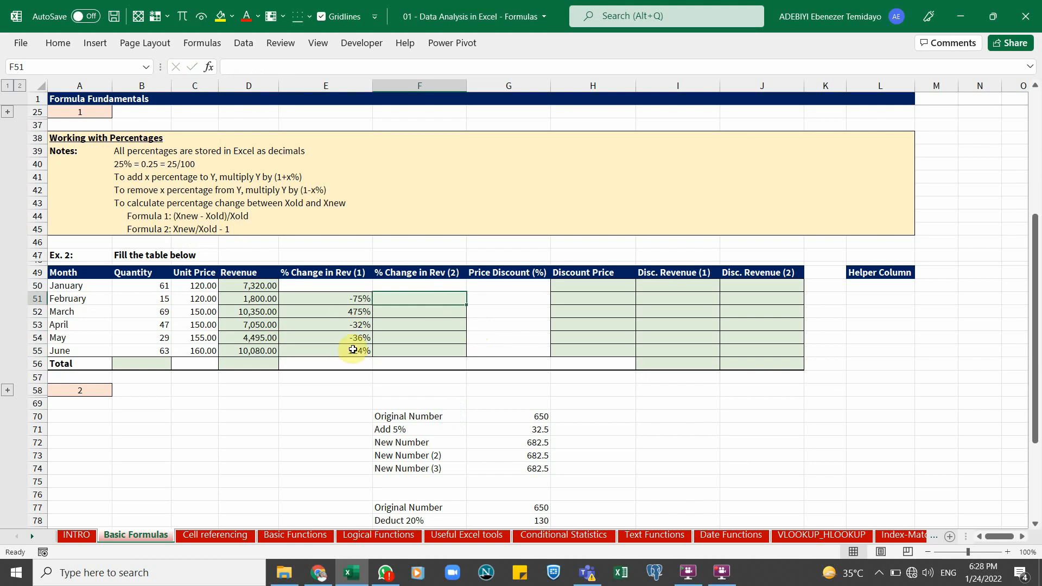
type("=")
left_click(259, 298)
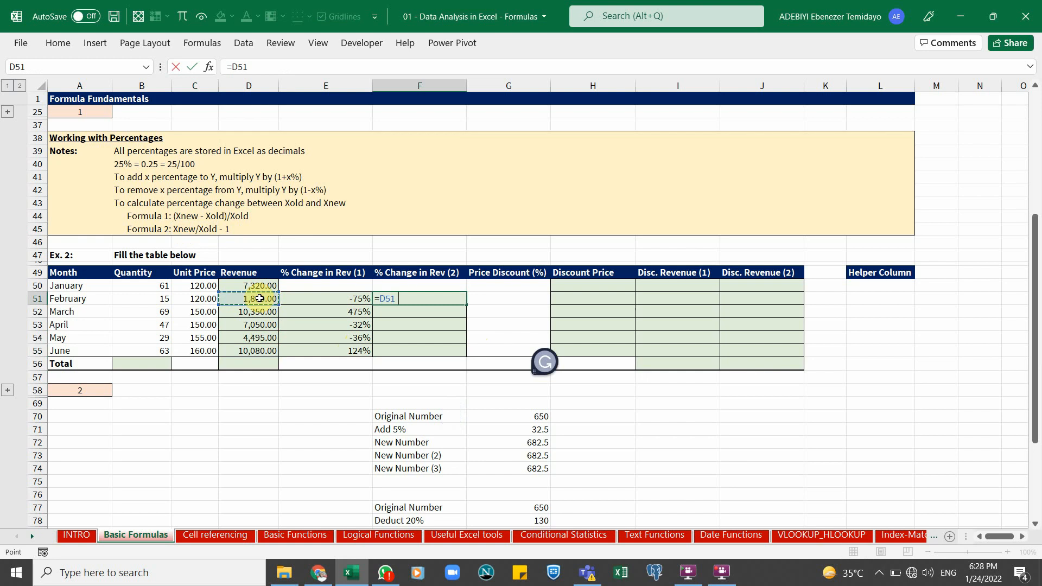
type("/")
left_click(245, 285)
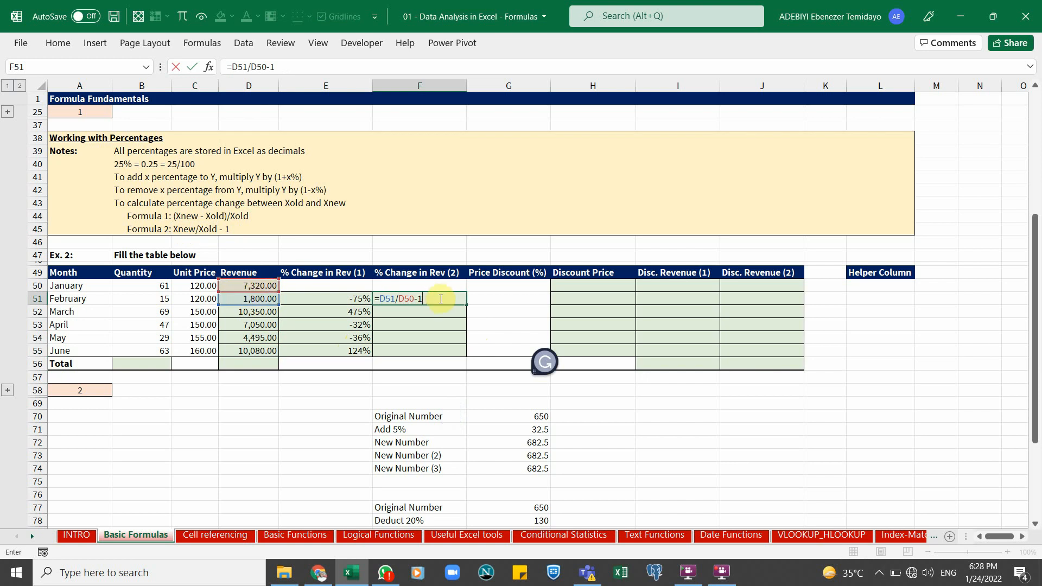
key("ctrl+Return")
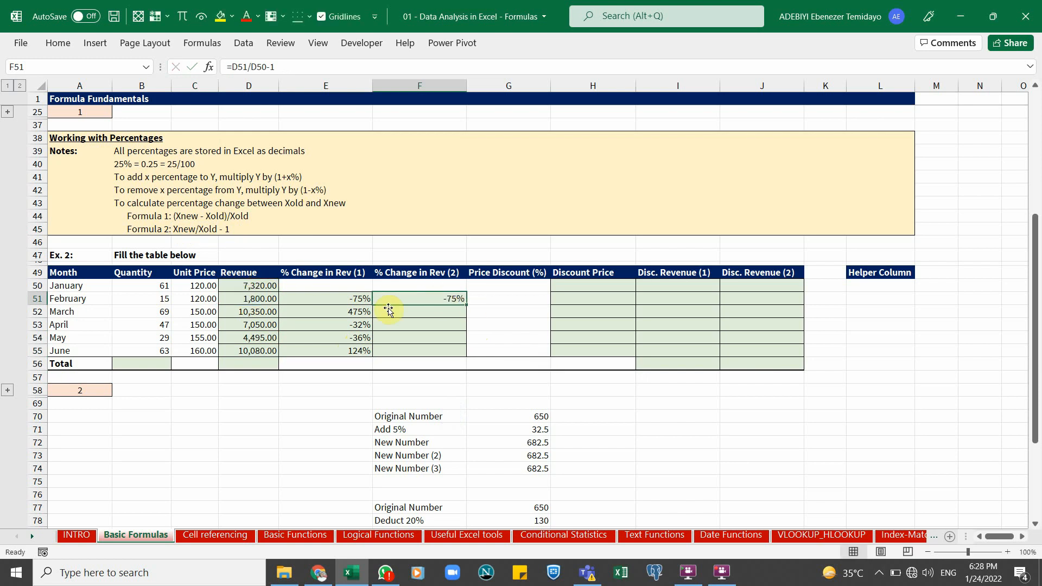
Fill the F51 formula down through F55 and compare its results with column E
left_click(353, 298)
left_click(432, 299)
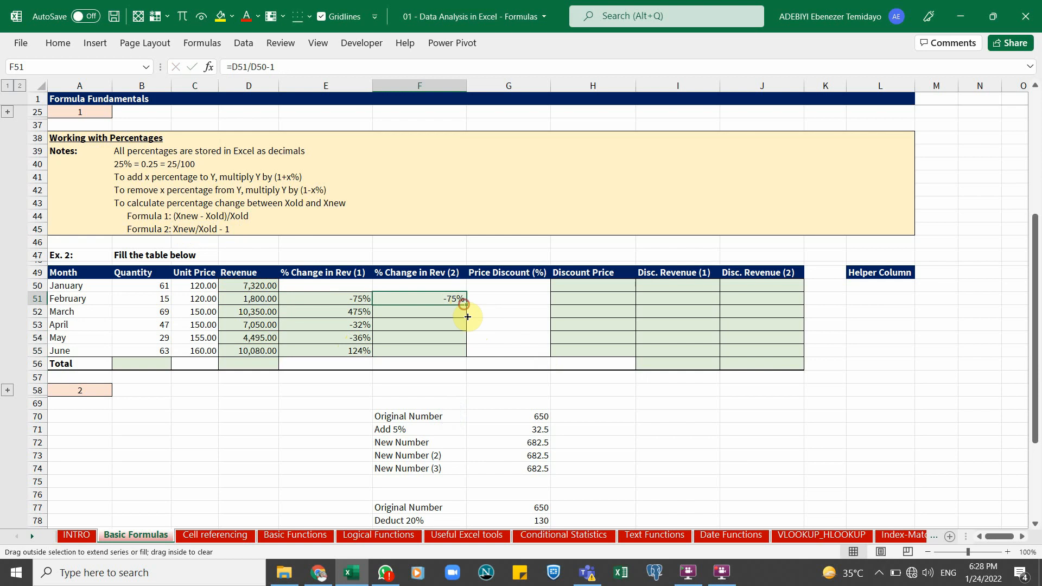
left_click_drag(465, 305, 466, 356)
left_click(380, 332)
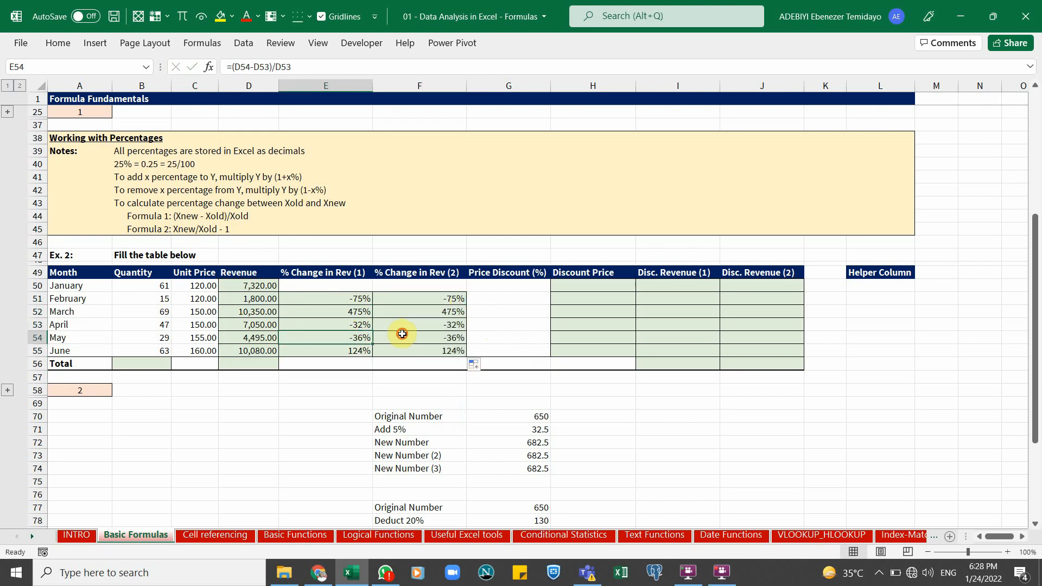
left_click(404, 334)
left_click(360, 349)
left_click(402, 350)
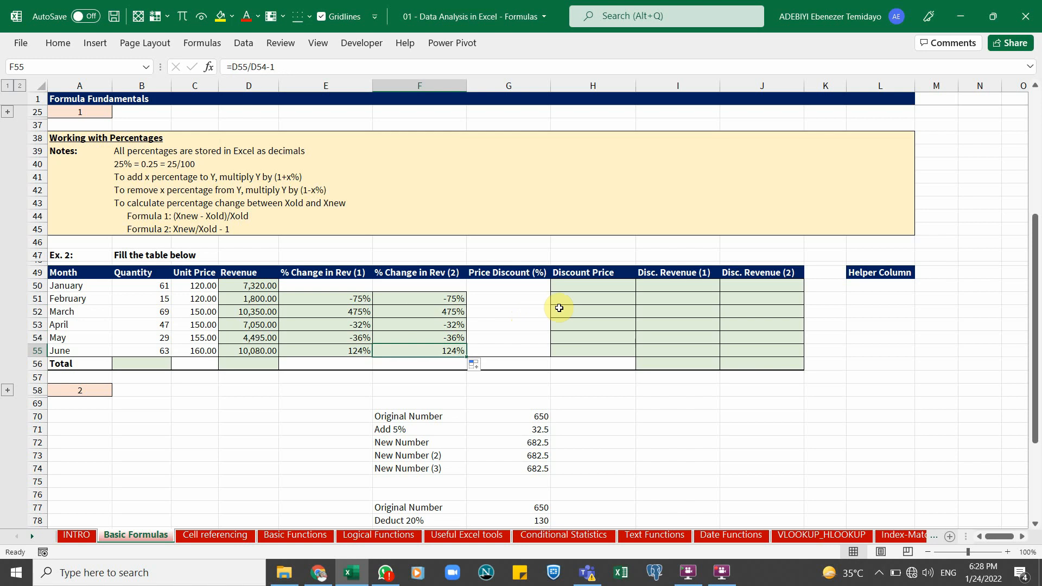
Enter a 10% price discount in all cells G50 through G55 at once
left_click_drag(515, 285, 522, 353)
type("10")
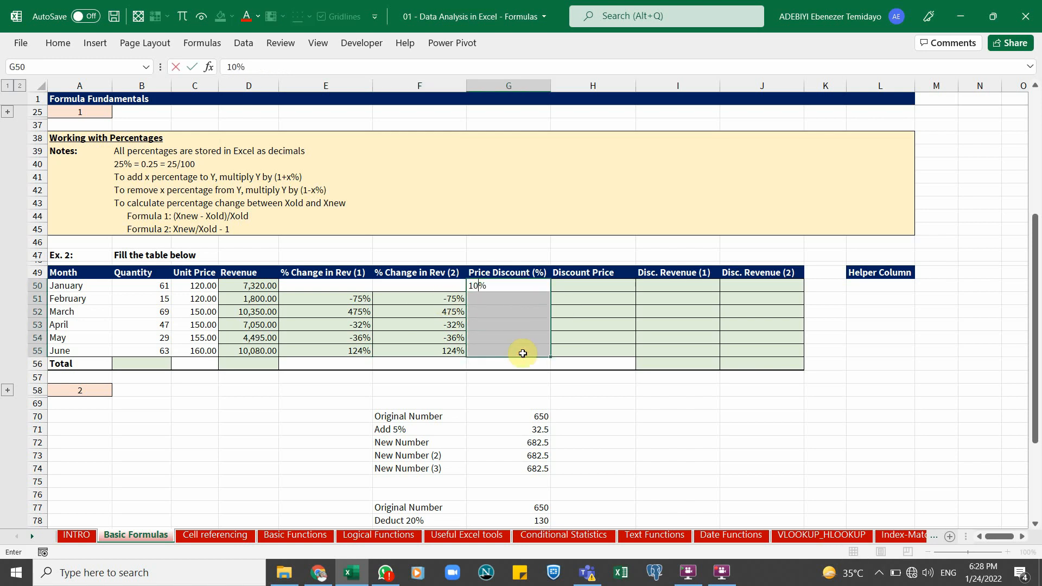
key("ctrl+Return")
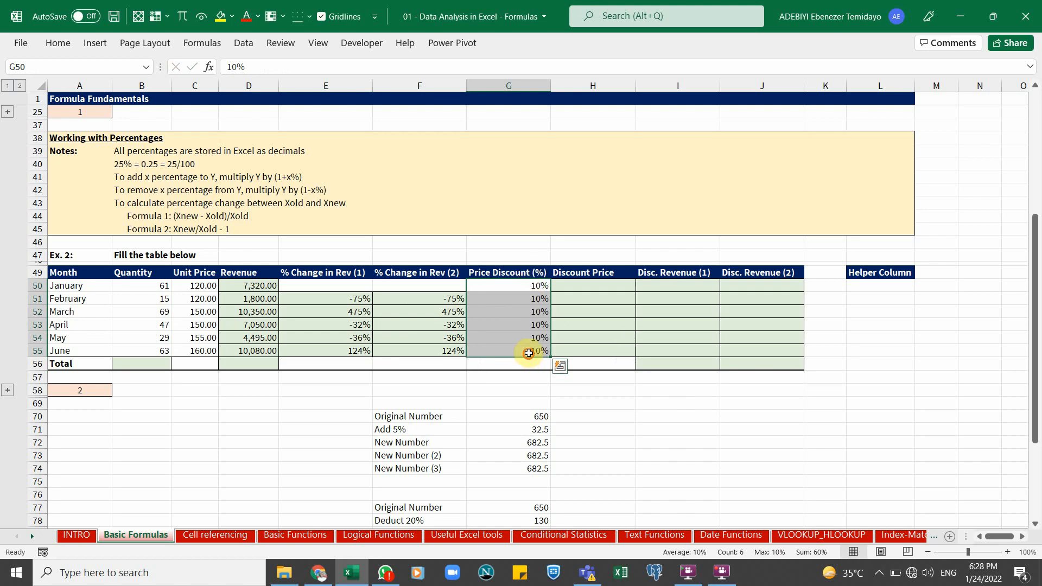
Examine the discount percentages and the unit prices in C50:C55 that the discount applies to
left_click(530, 353)
left_click(540, 322)
left_click(539, 309)
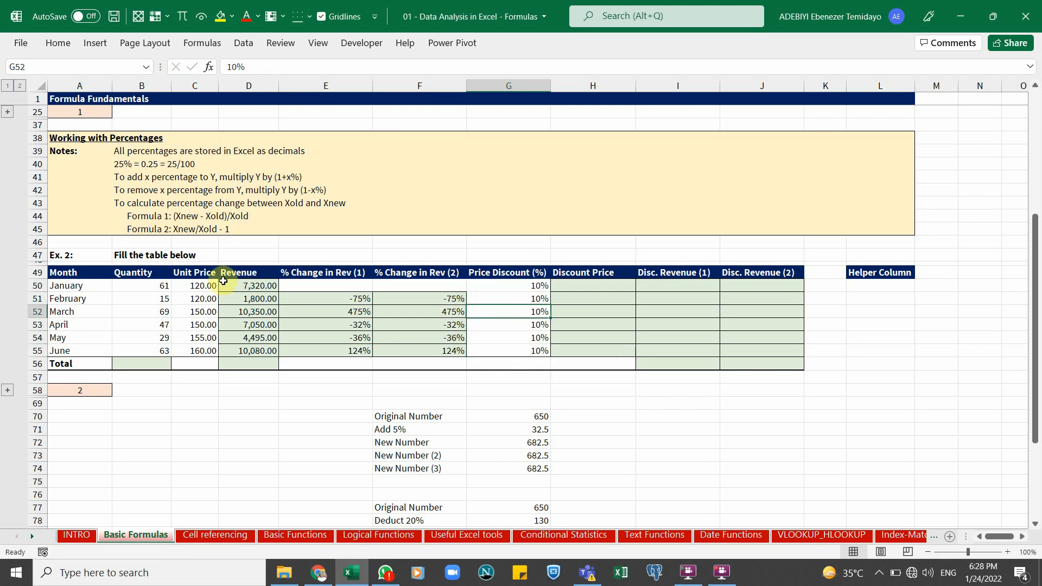
left_click_drag(208, 285, 203, 344)
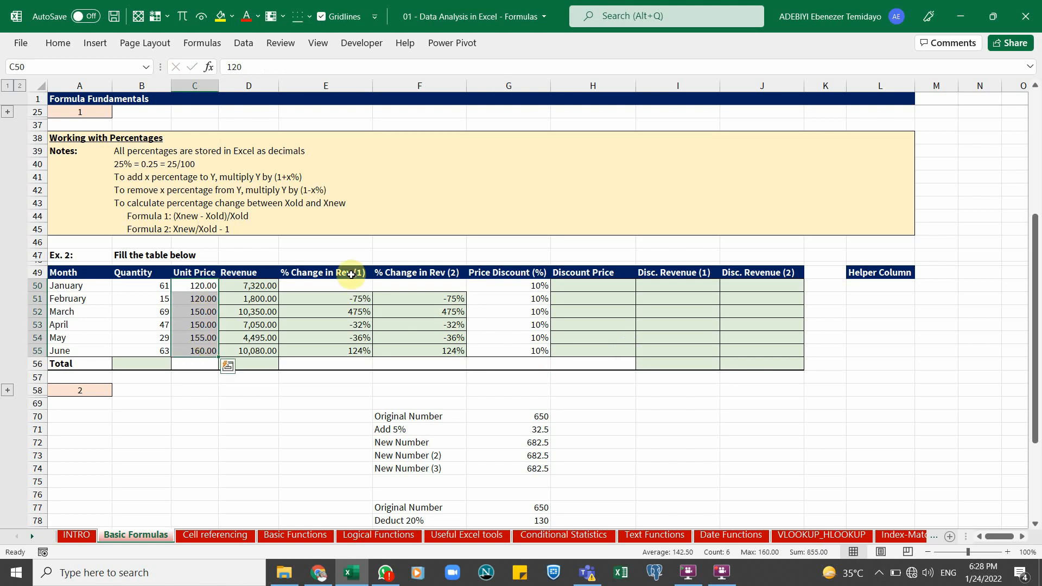
left_click(514, 285)
left_click(526, 304)
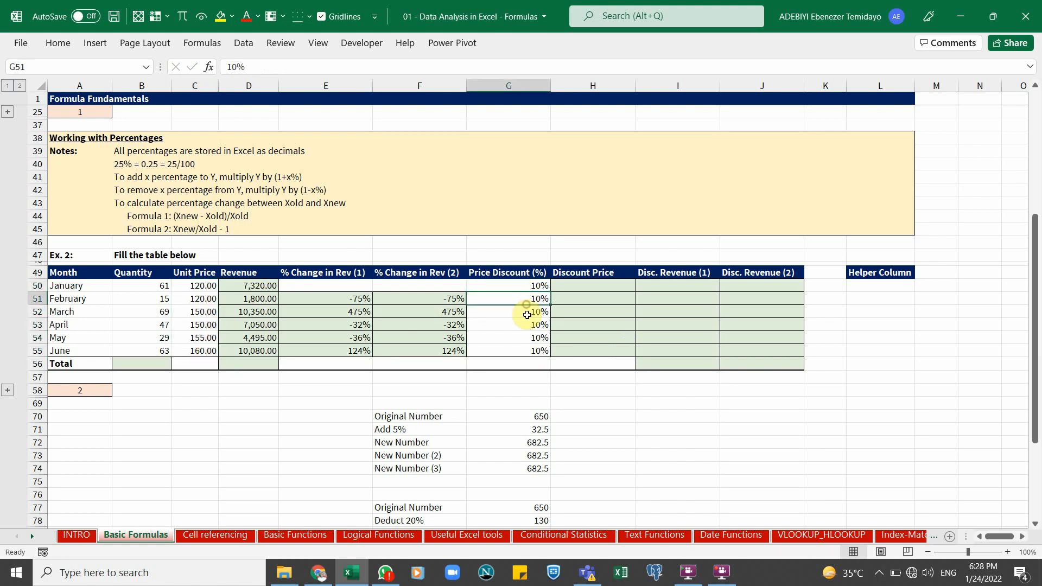
left_click(527, 313)
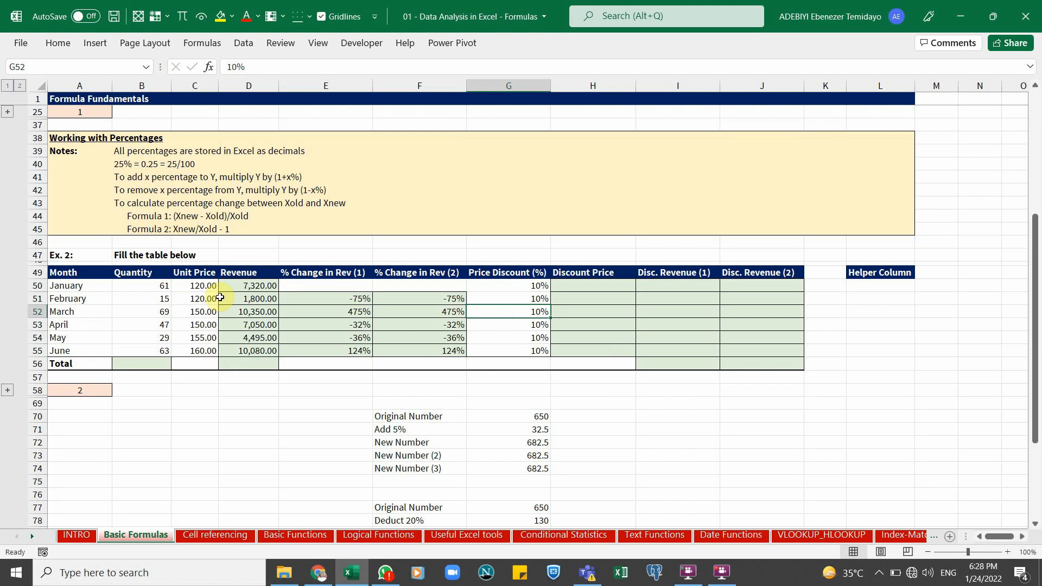
left_click(209, 285)
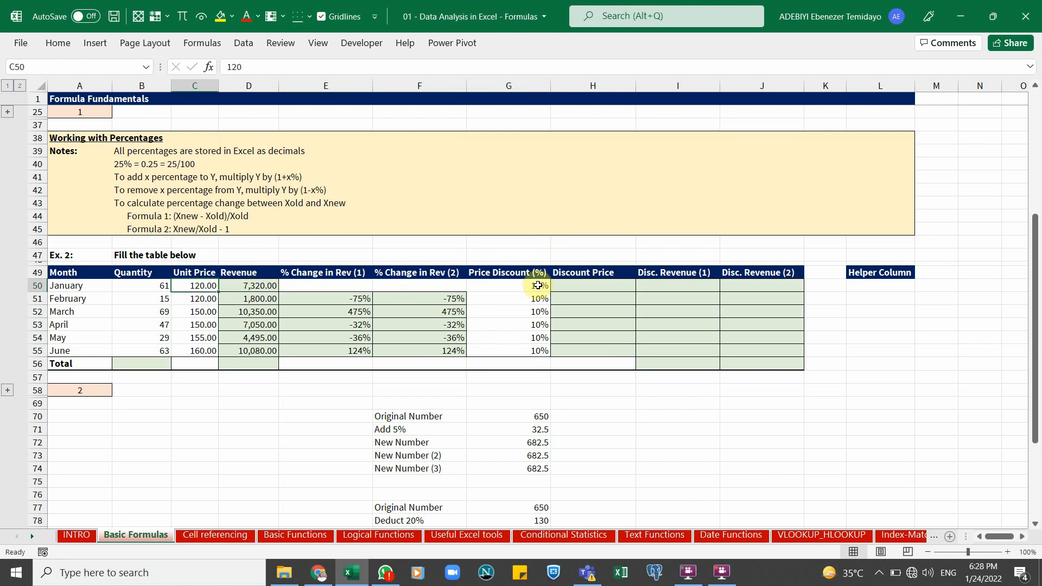
Review the deduct-20% example formulas in G78, G80 and G81, then select the first Discount Price cell H50
scroll(512, 353, "down", 1)
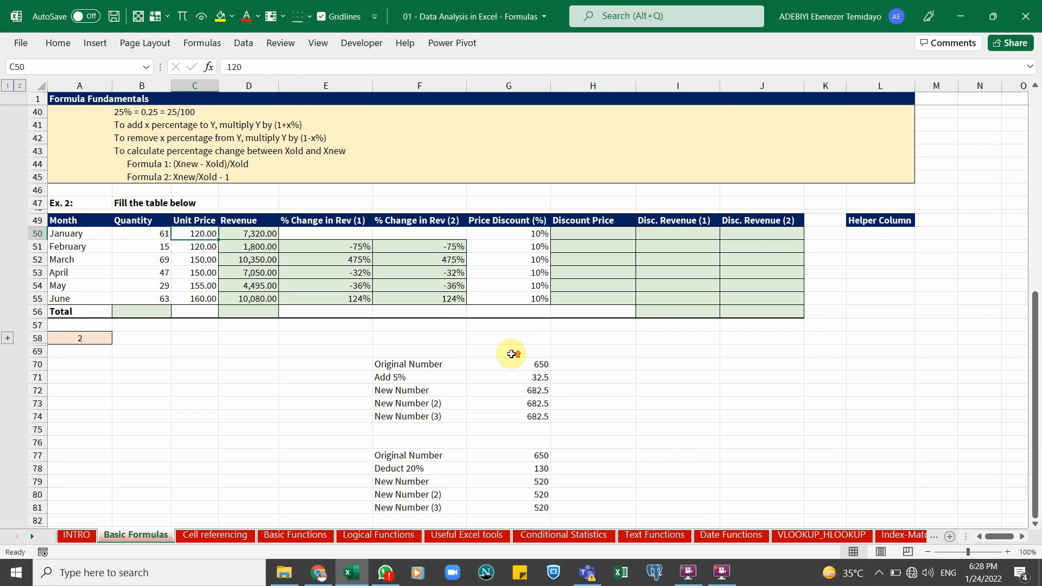
left_click(434, 456)
left_click(436, 469)
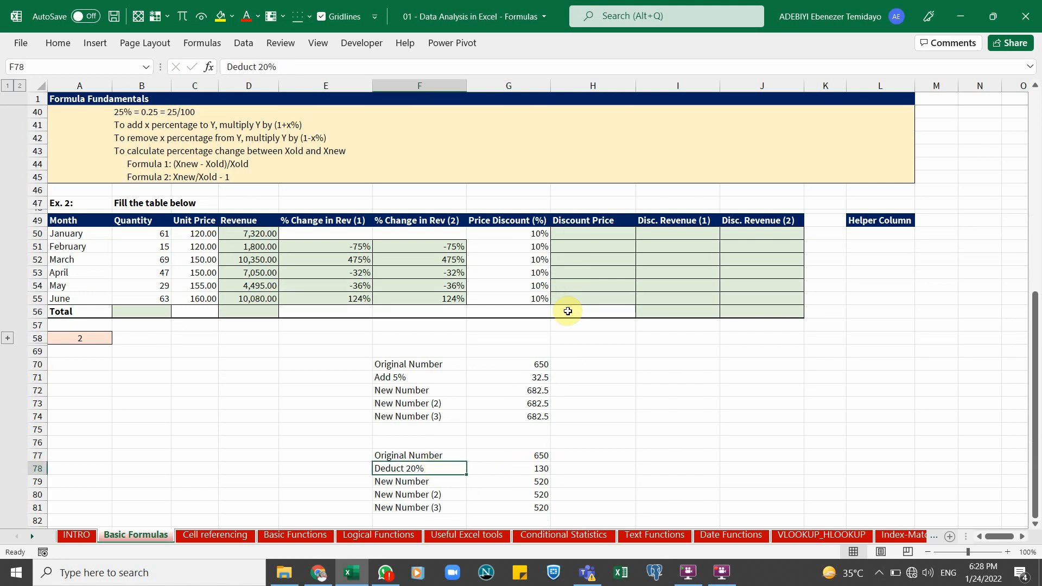
left_click(530, 481)
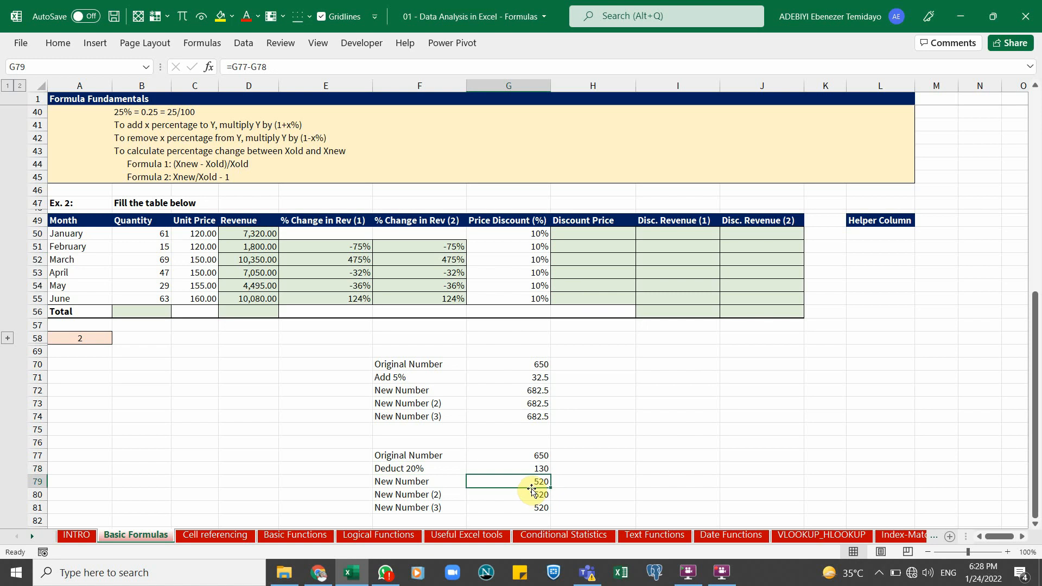
double_click(486, 468)
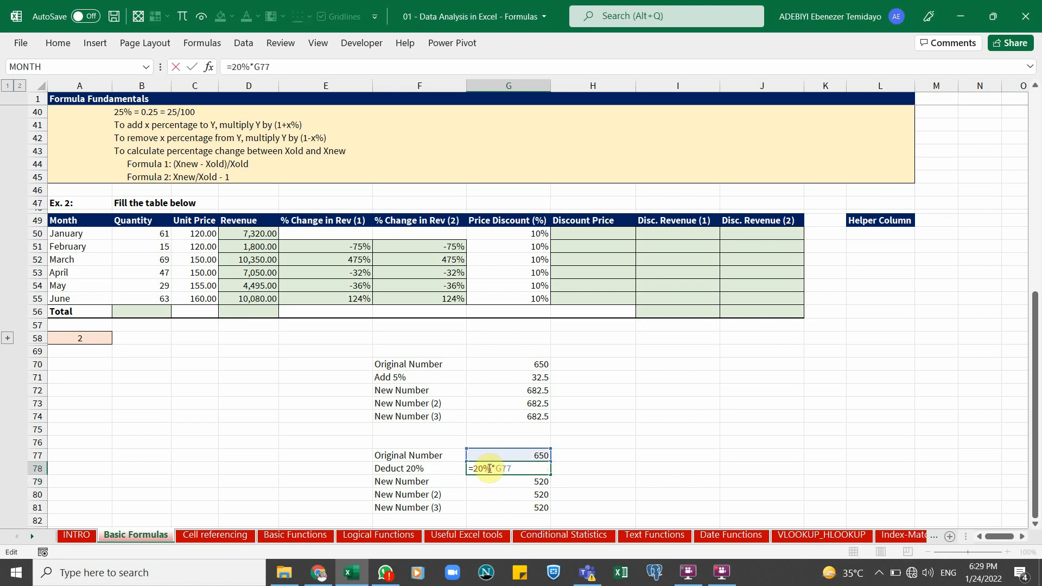
key("Return")
left_click(519, 494)
left_click(520, 506)
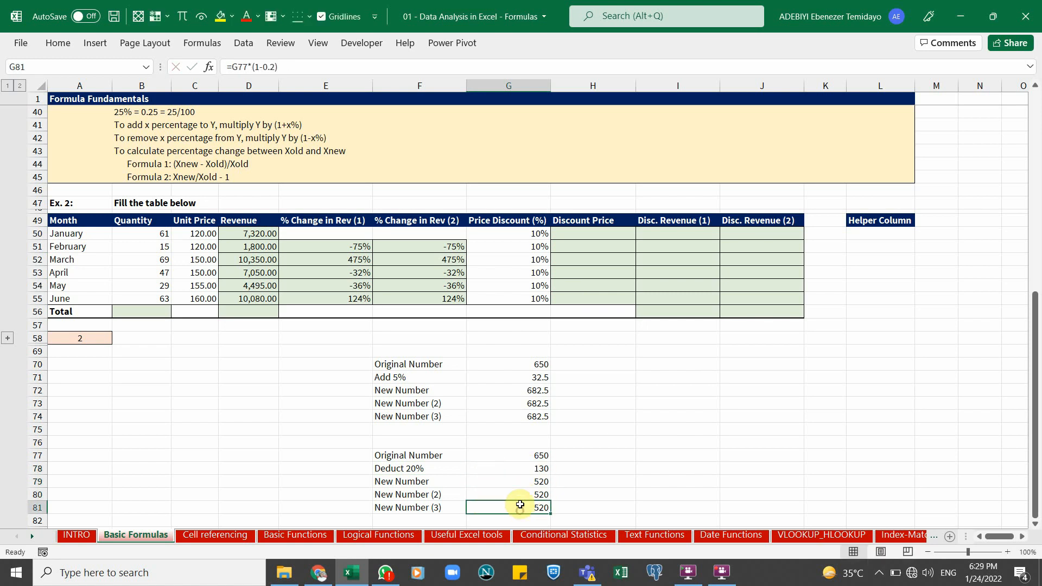
double_click(517, 494)
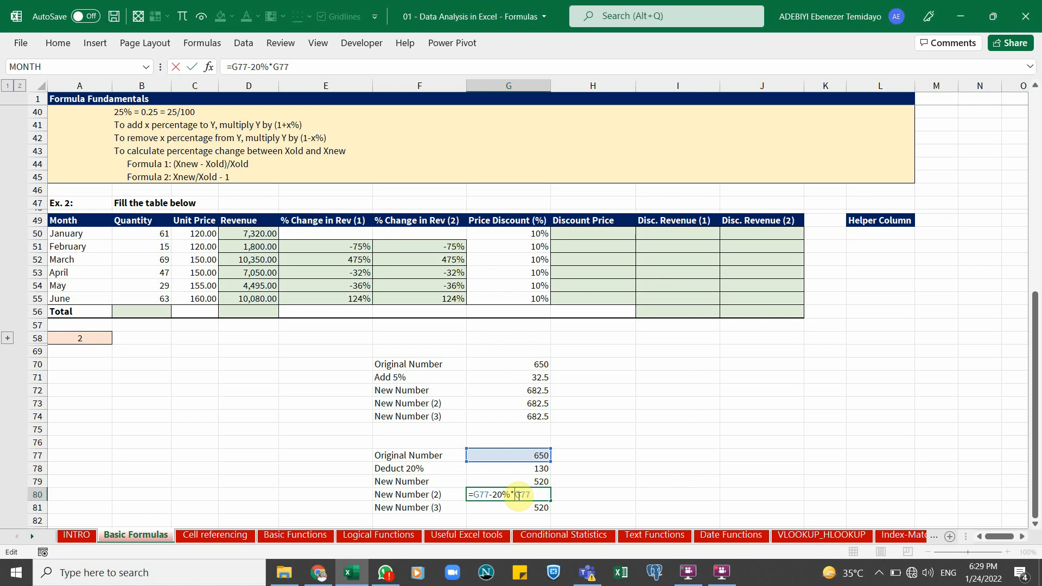
key("Return")
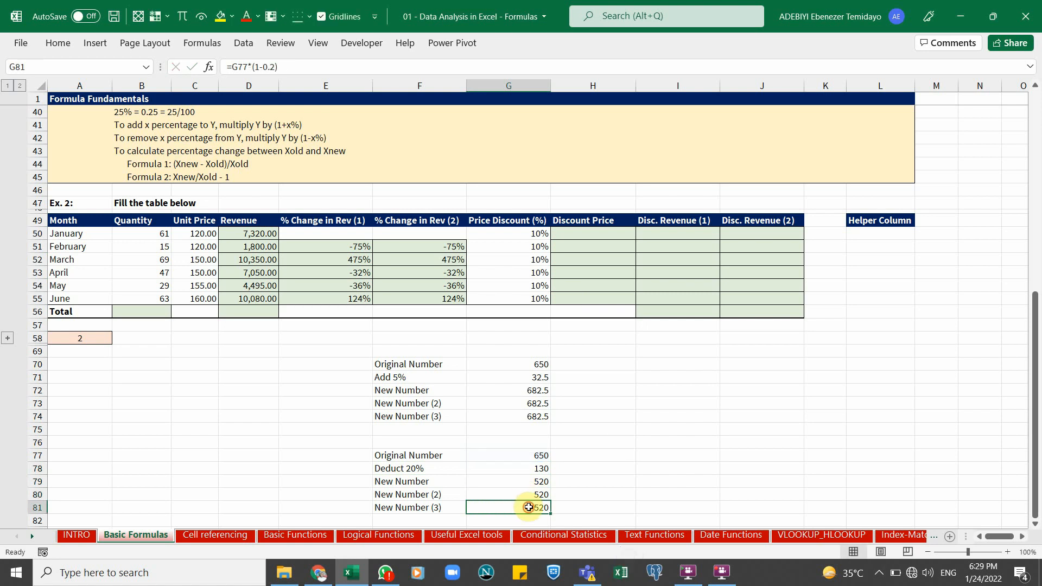
double_click(528, 507)
key("Escape")
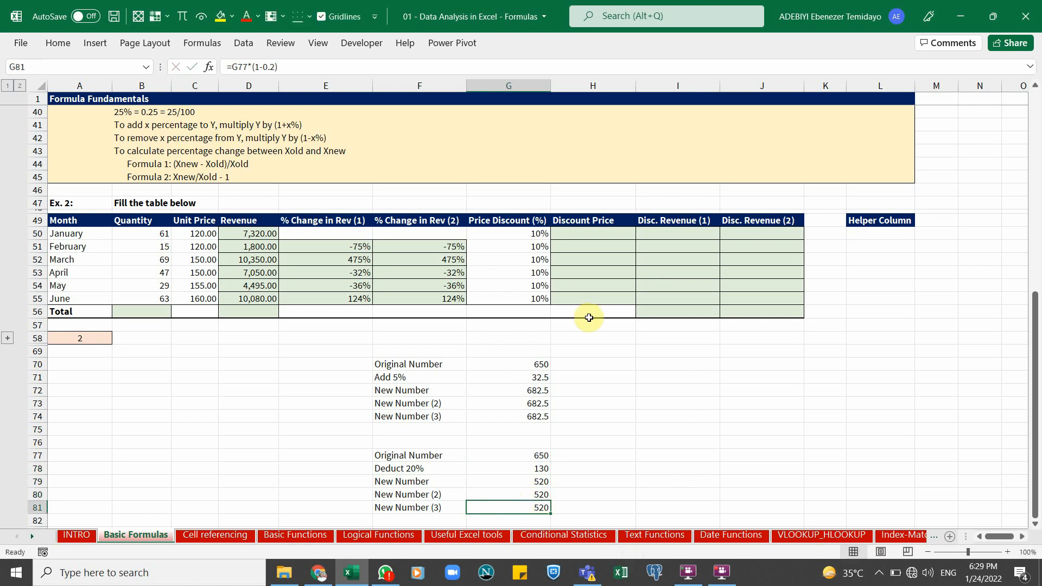
left_click(583, 233)
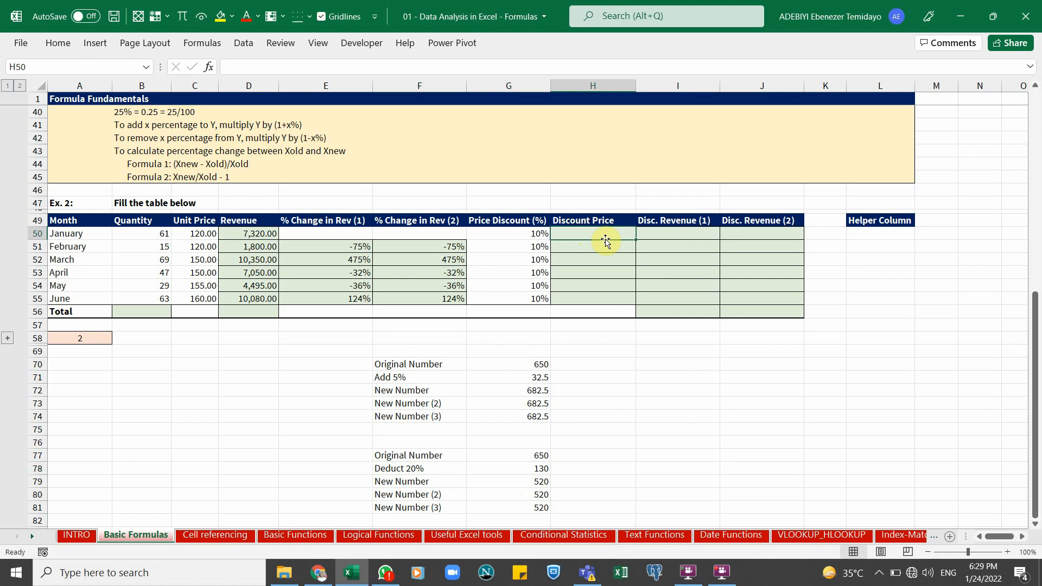
Enter a formula in H50 multiplying the discount in G50 by the unit price in C50, then check its references
type("=")
key("Left")
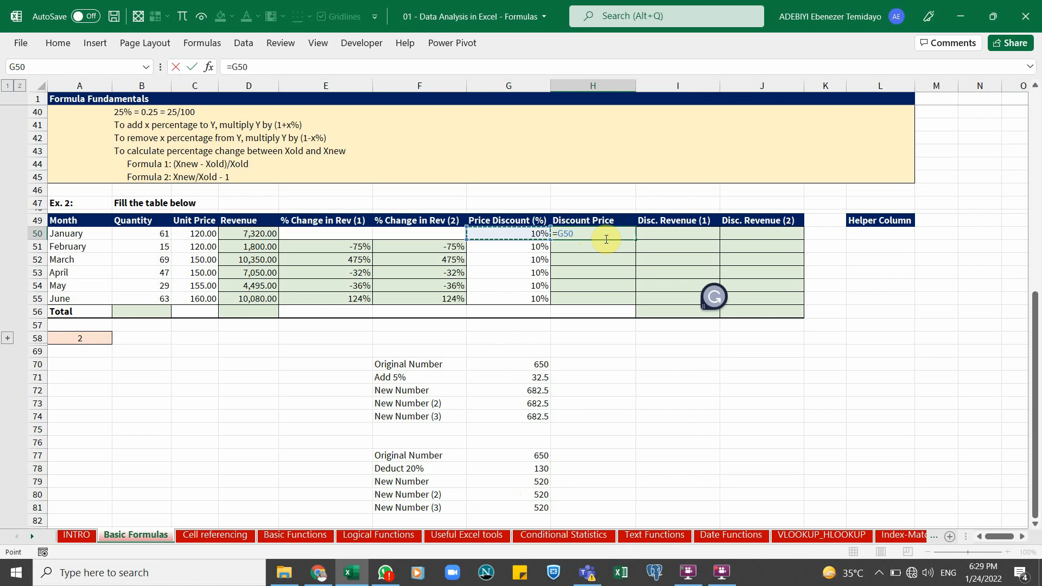
type("*")
left_click(198, 234)
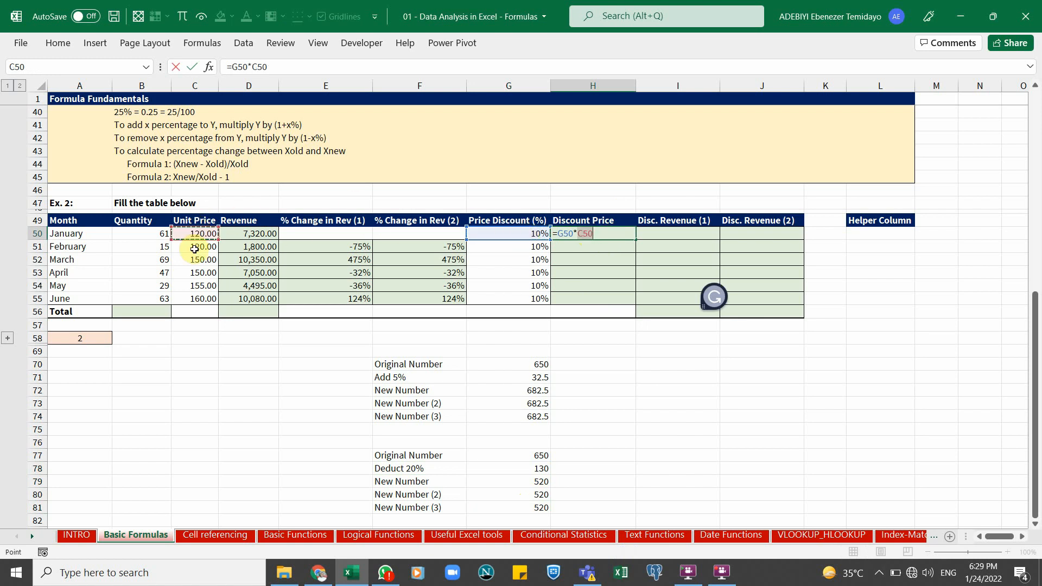
key("ctrl+Return")
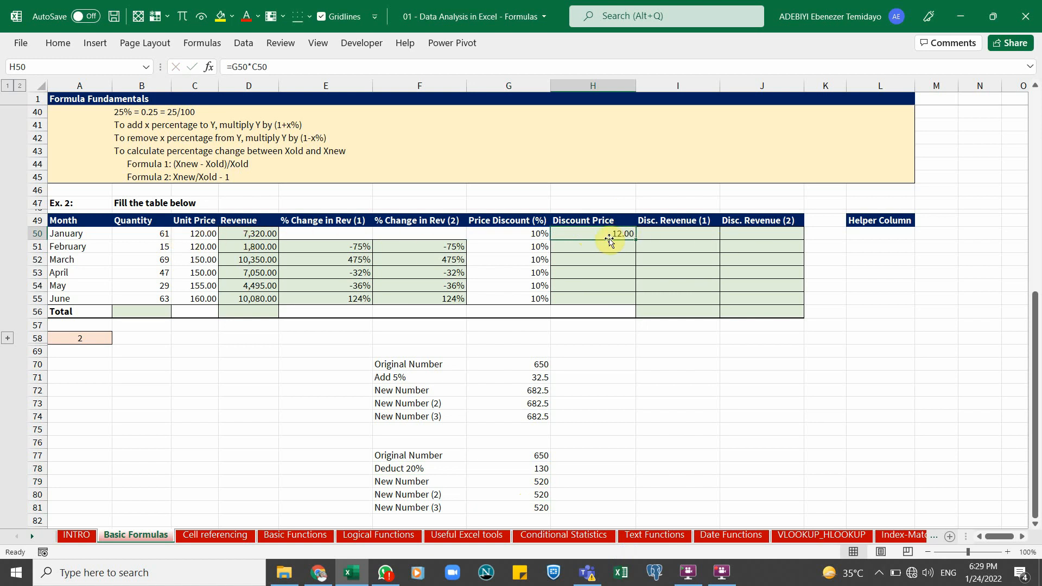
left_click(522, 234)
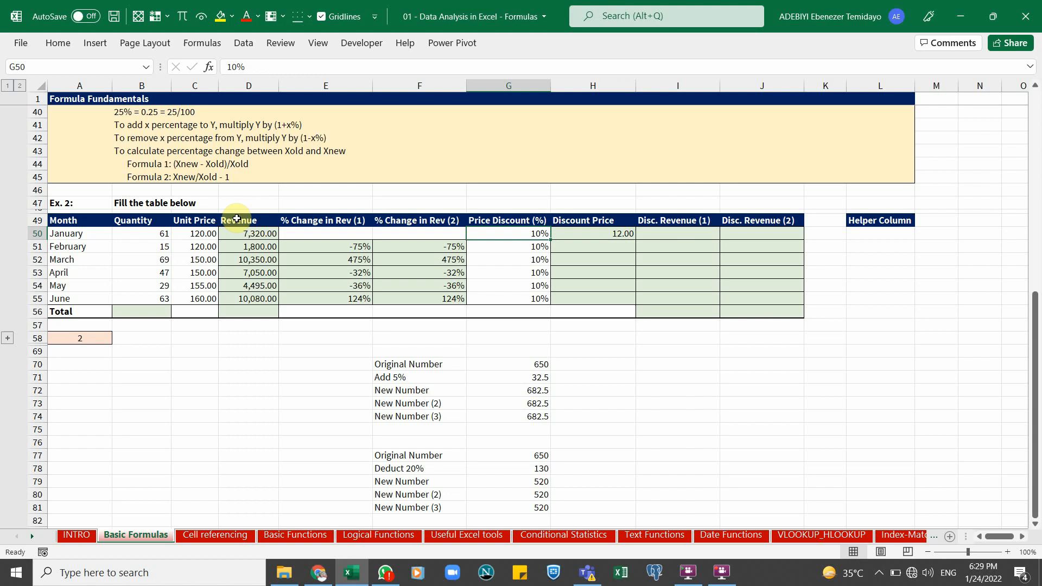
left_click(184, 233)
left_click(622, 234)
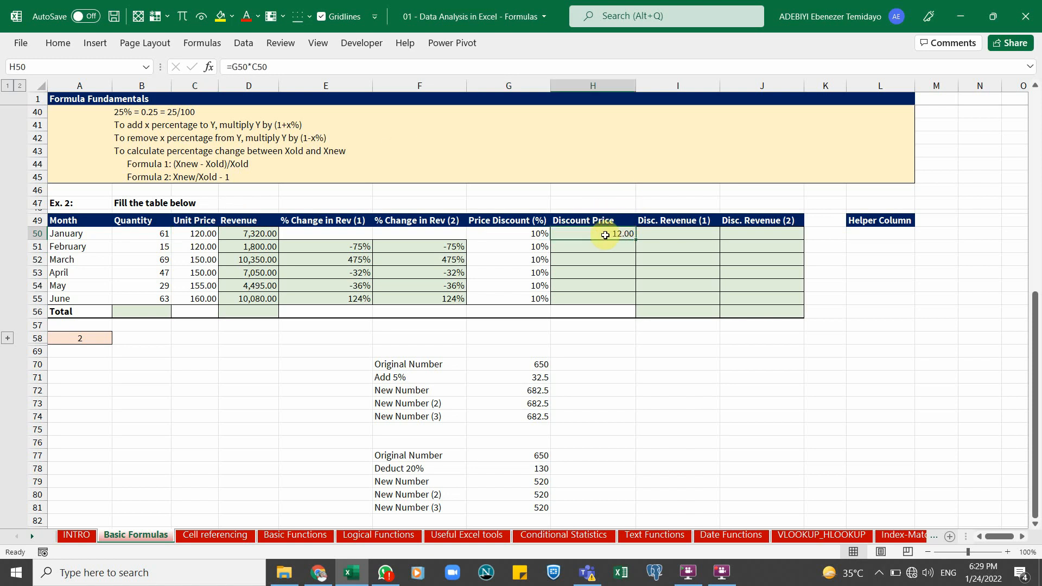
Edit the H50 formula to =C50-G50*C50 so it subtracts the discount from the unit price
double_click(604, 234)
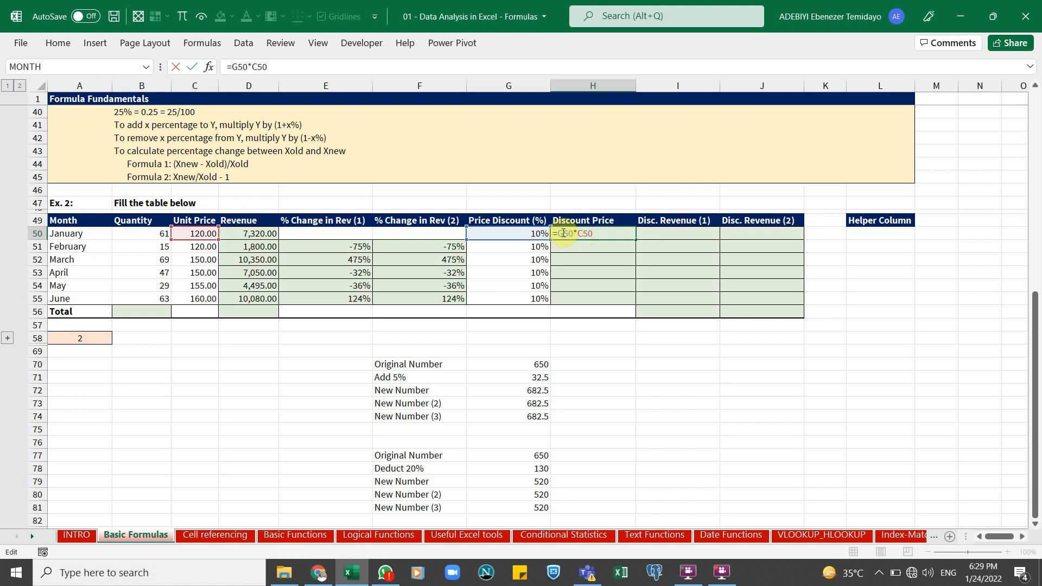
left_click(194, 234)
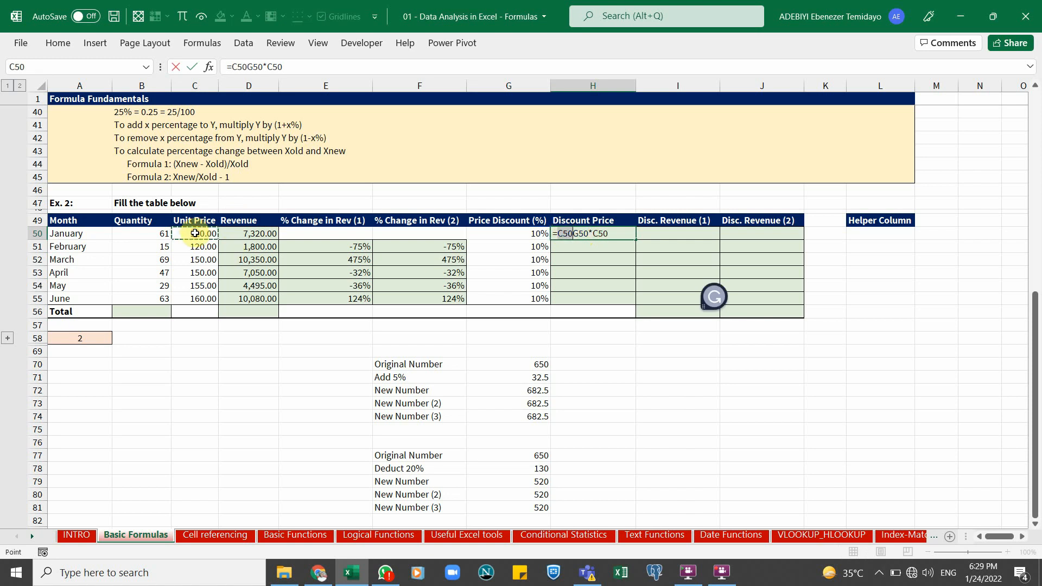
type("-")
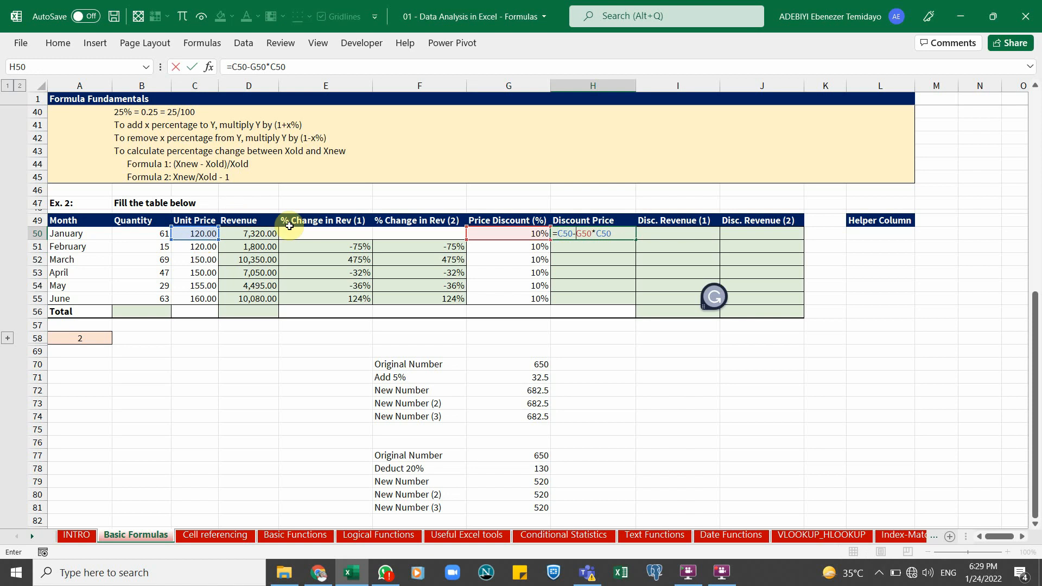
left_click_drag(576, 233, 612, 233)
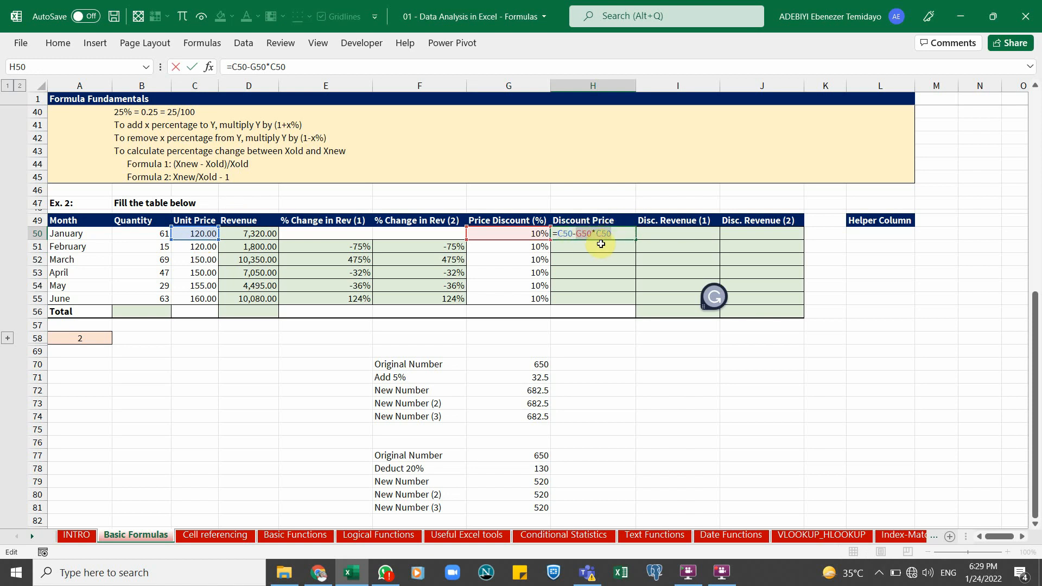
key("ctrl+Return")
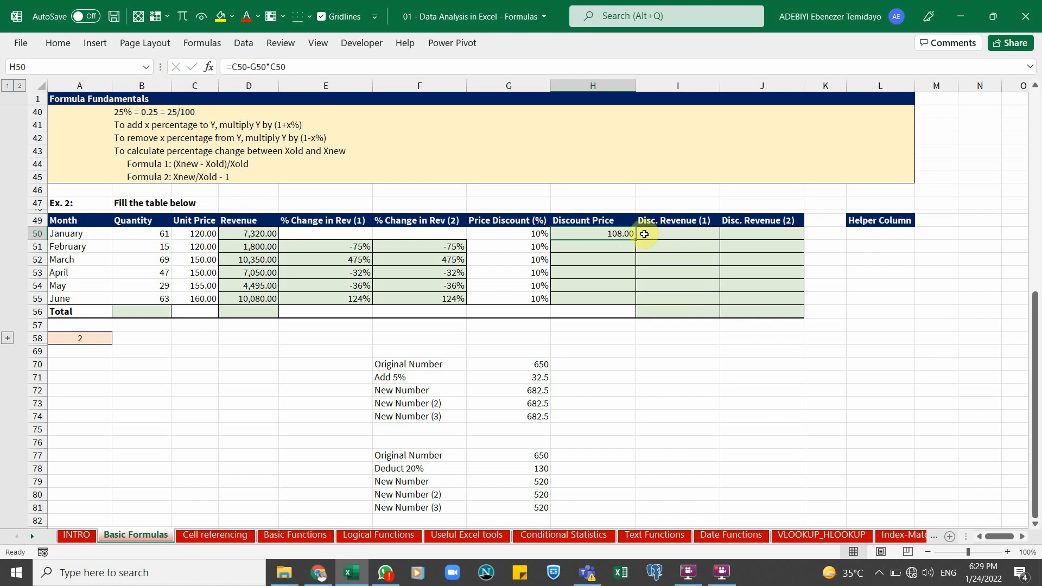
Fill the H50 formula down through H55 and check the discounts and unit prices it uses
left_click_drag(638, 240, 635, 302)
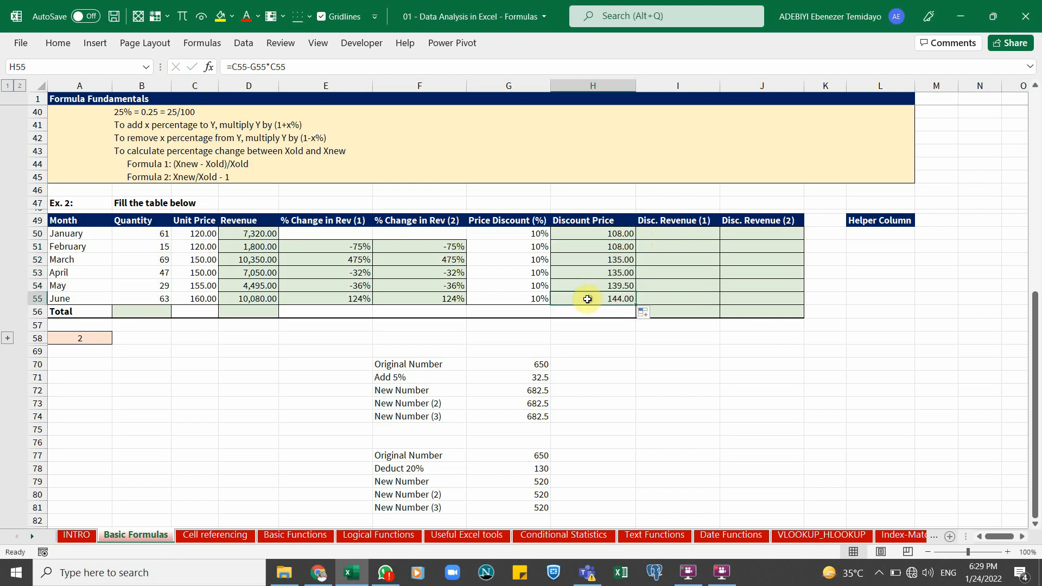
left_click(538, 272)
left_click(525, 299)
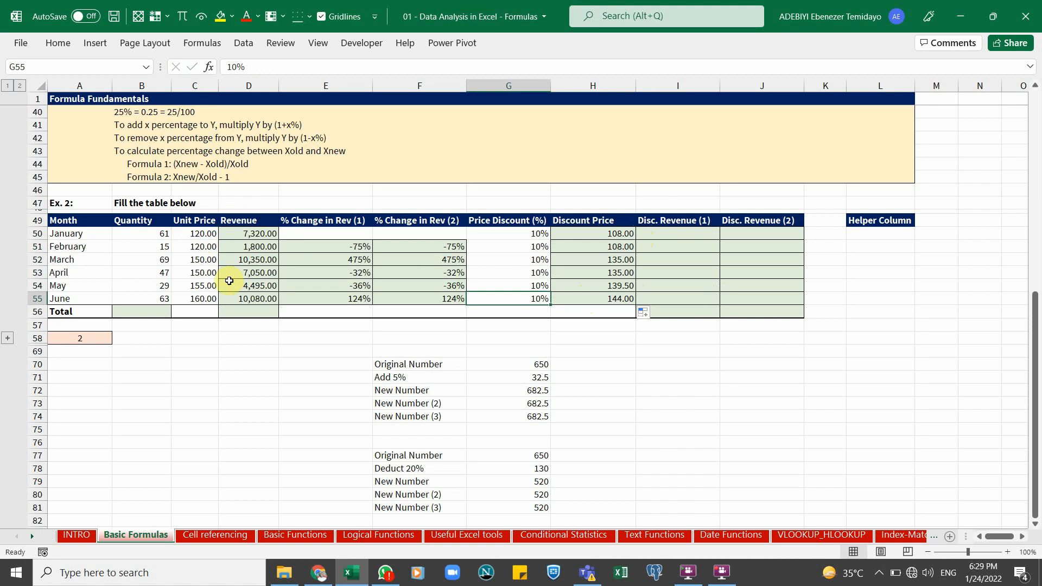
left_click(204, 300)
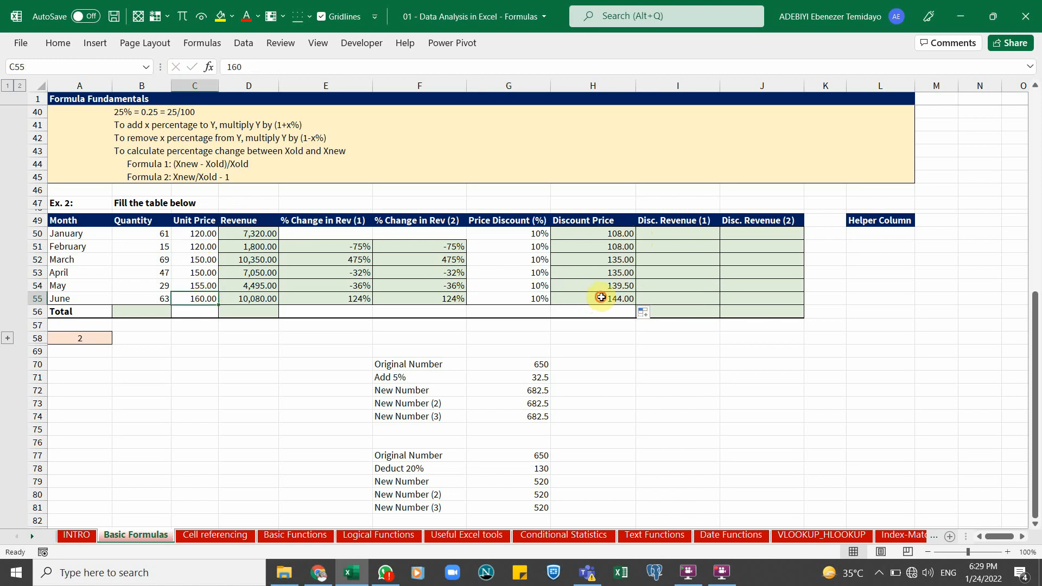
left_click(608, 299)
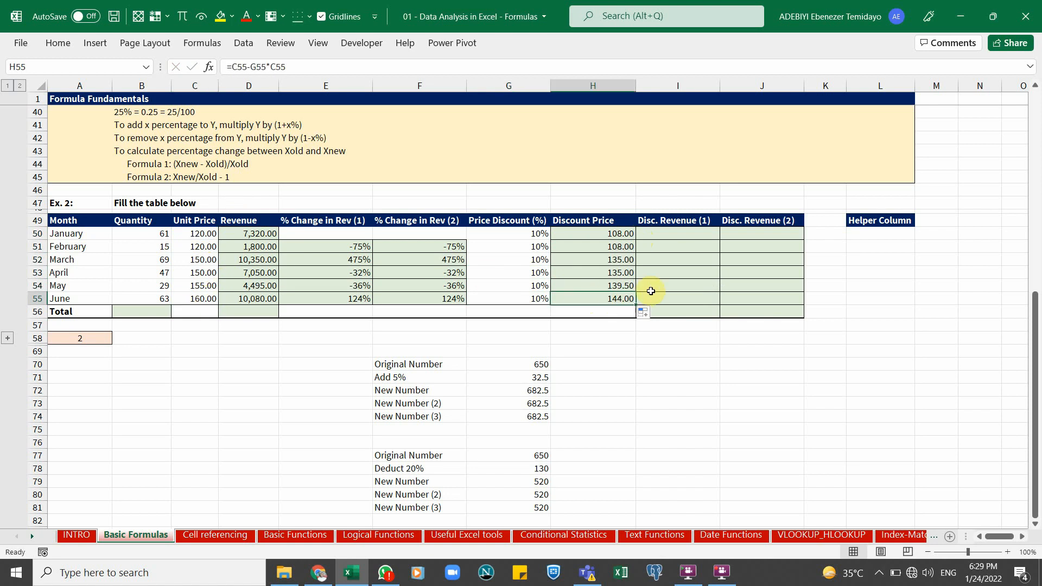
Undo the last three Discount Price changes to clear column H
key("ctrl+z")
key("ctrl+z")
key("ctrl+z")
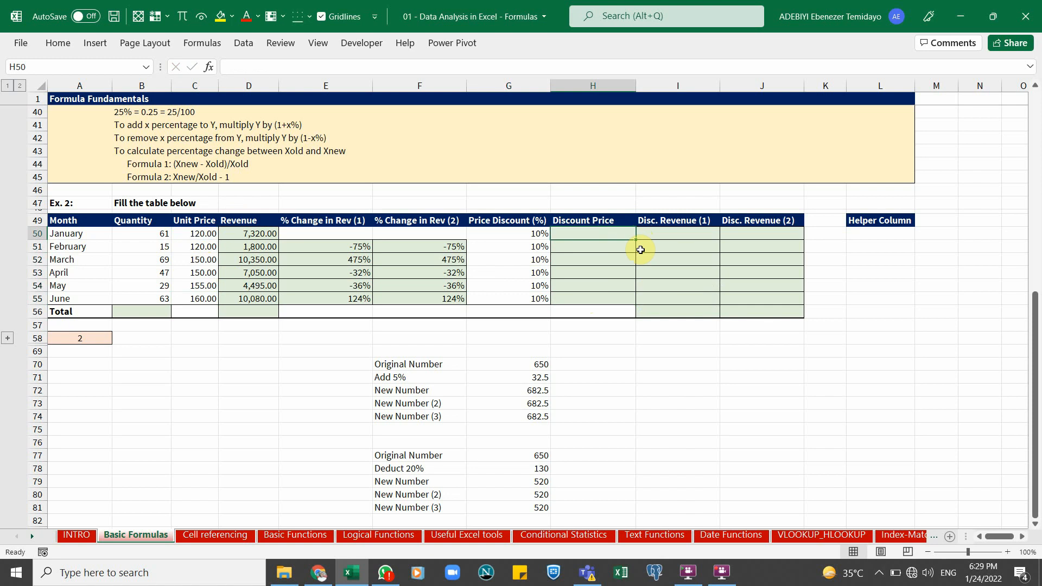
Examine the deduct-20% example formula in G81
left_click(529, 507)
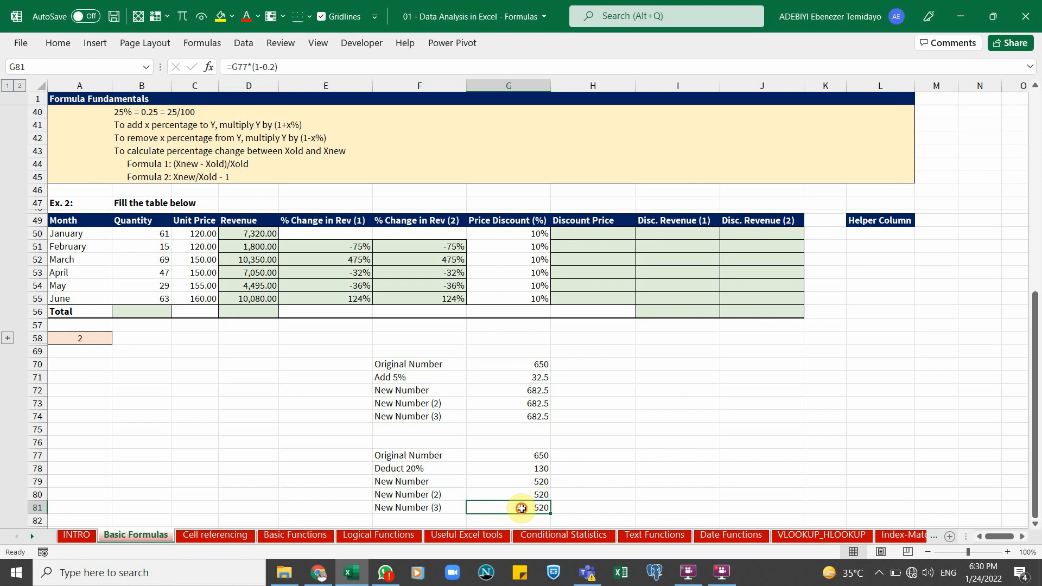
key("ctrl+Page_Down")
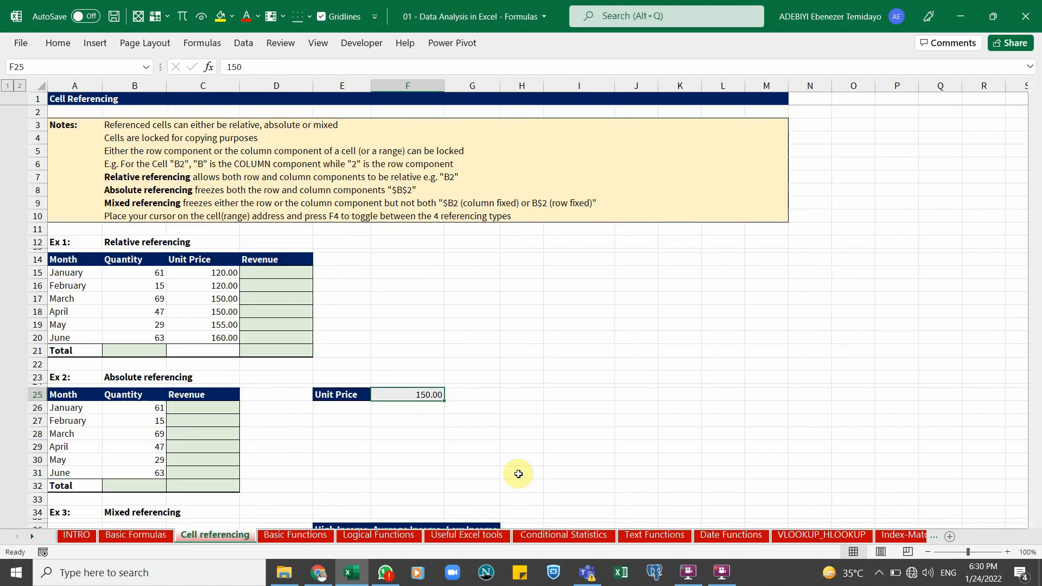
key("ctrl+Page_Up")
double_click(528, 508)
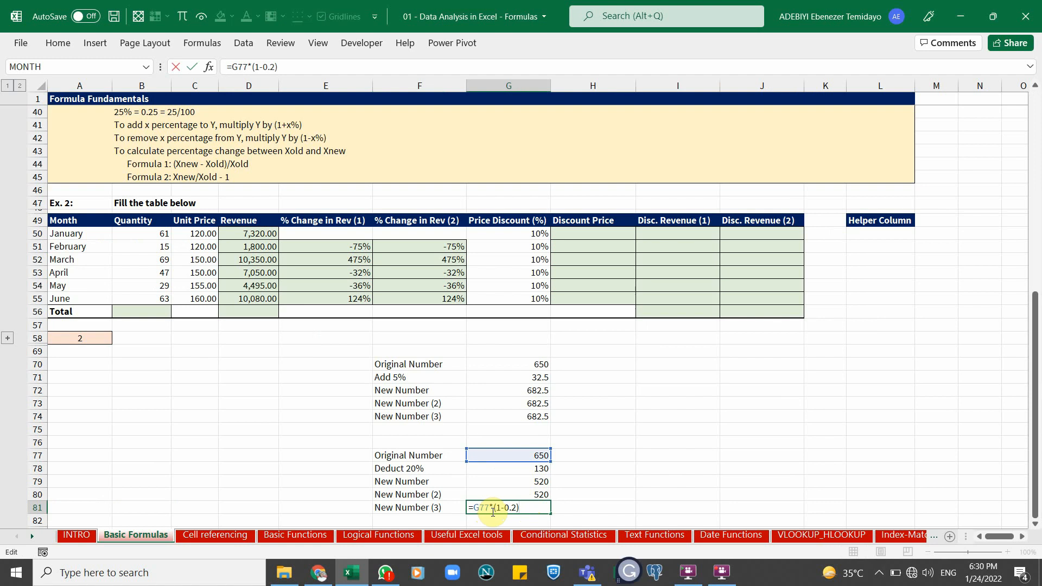
key("Return")
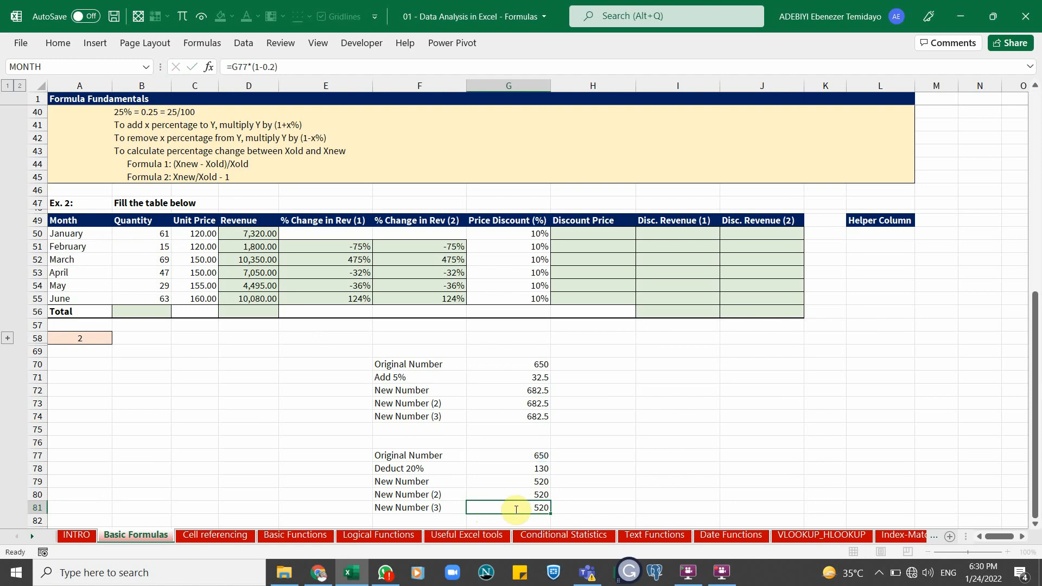
Enter =C50*(1-G50) in H50 to compute January's discount price
left_click(583, 234)
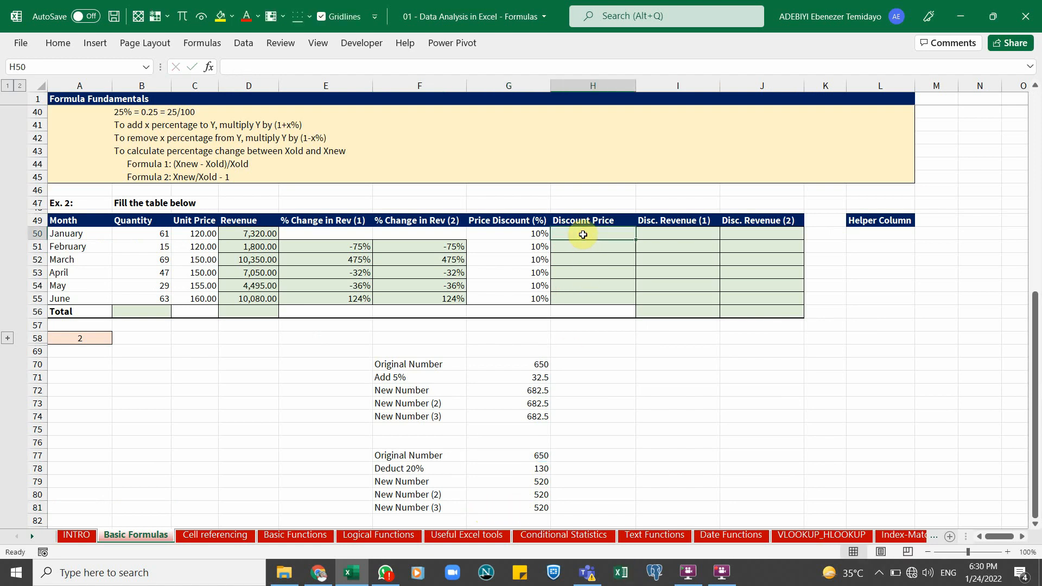
type("=")
left_click(203, 233)
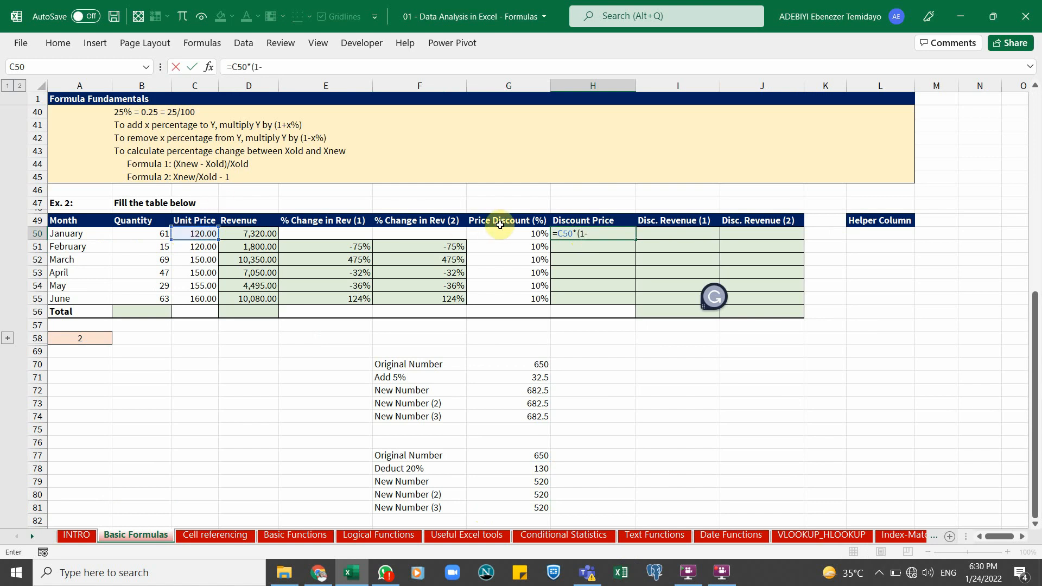
left_click(520, 232)
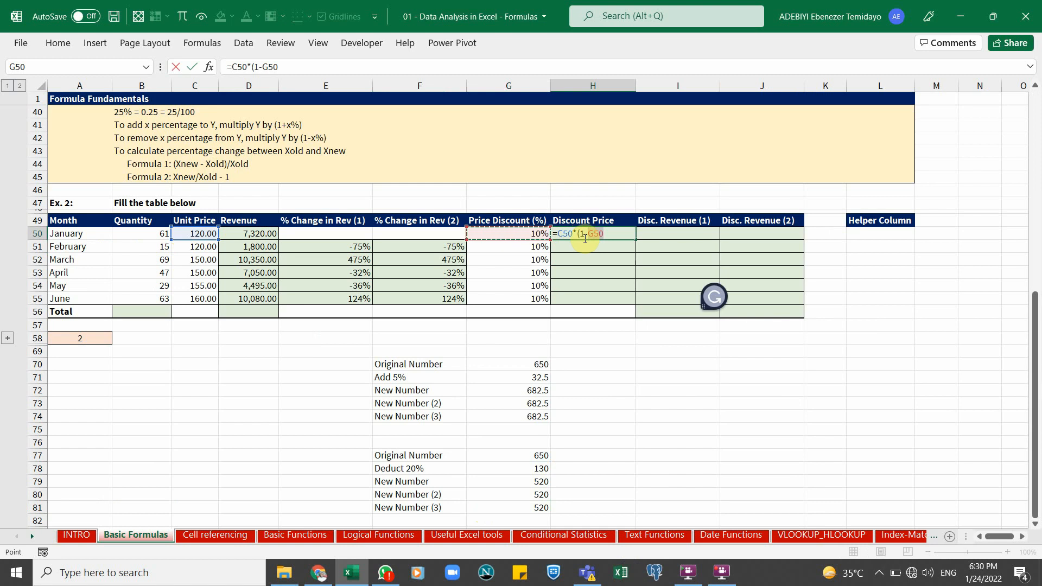
type(")")
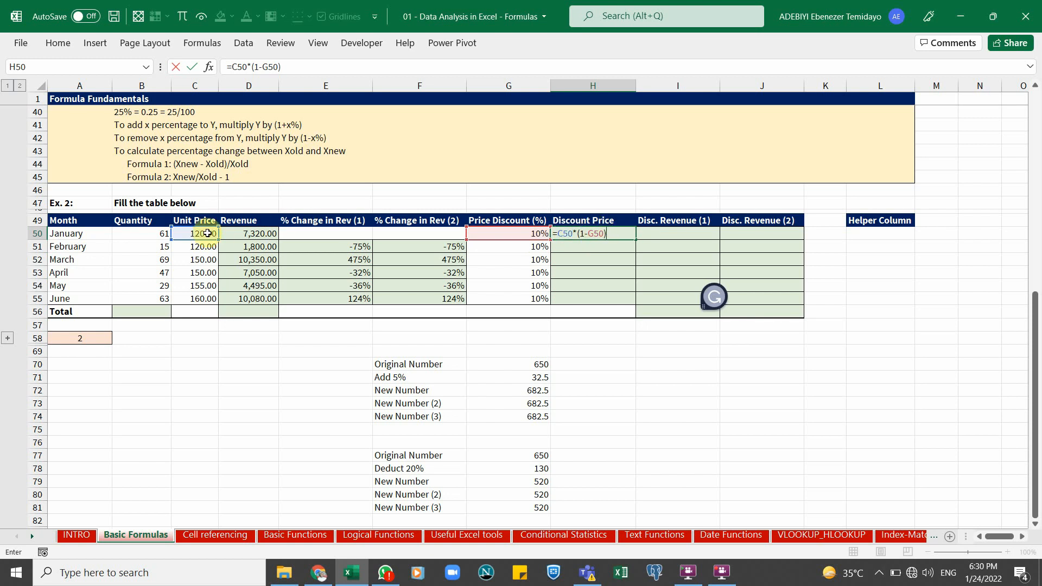
key("ctrl+Return")
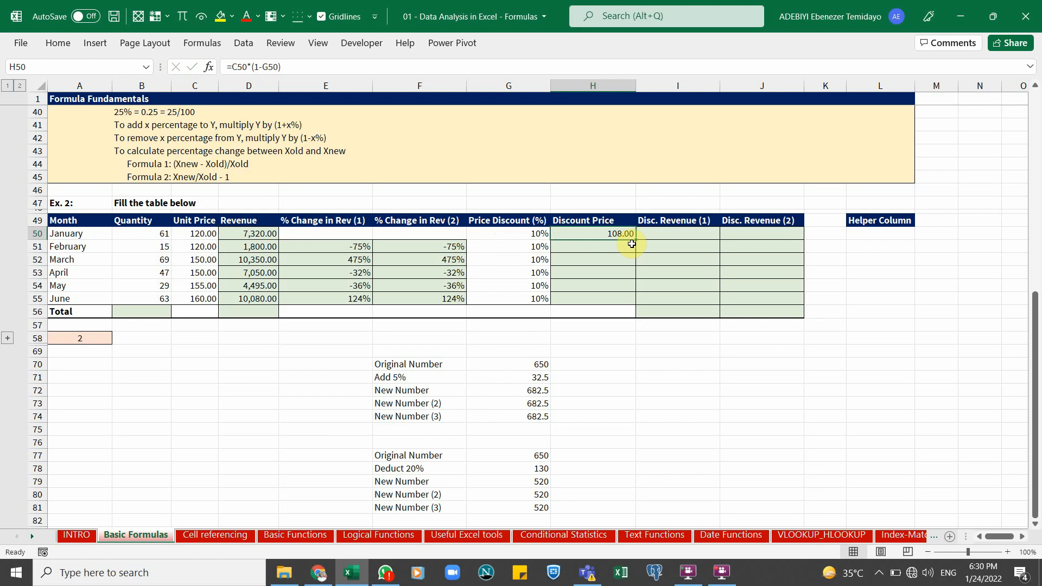
Fill the H50 discount price formula down through H55 and review the results
left_click_drag(636, 241, 624, 302)
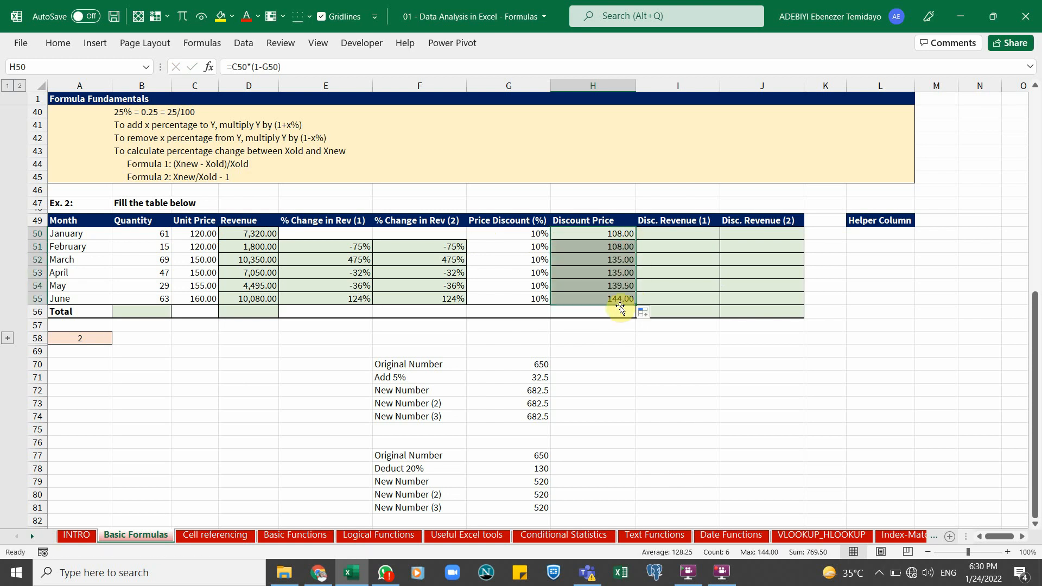
left_click(666, 237)
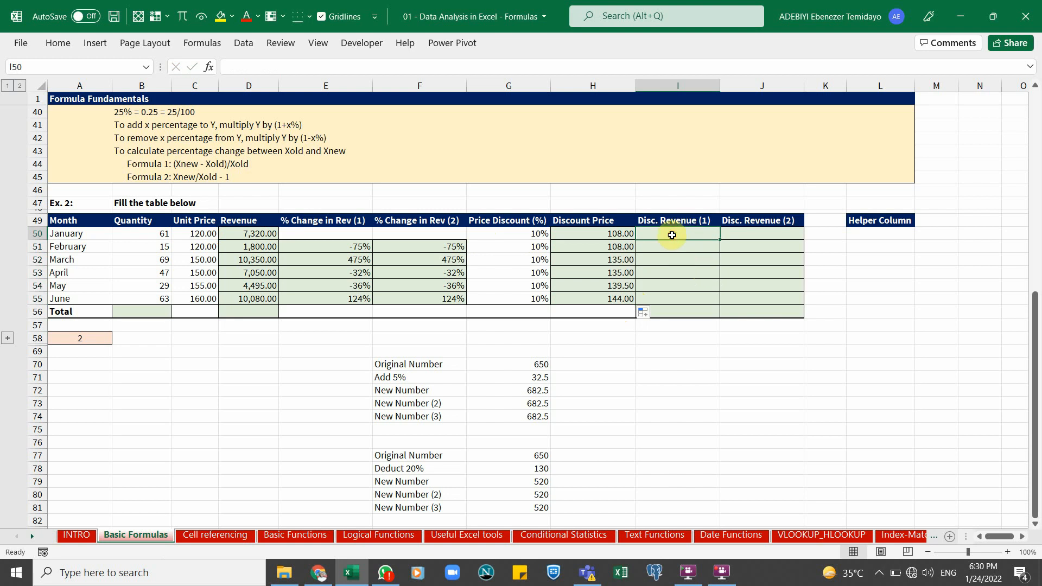
left_click(611, 239)
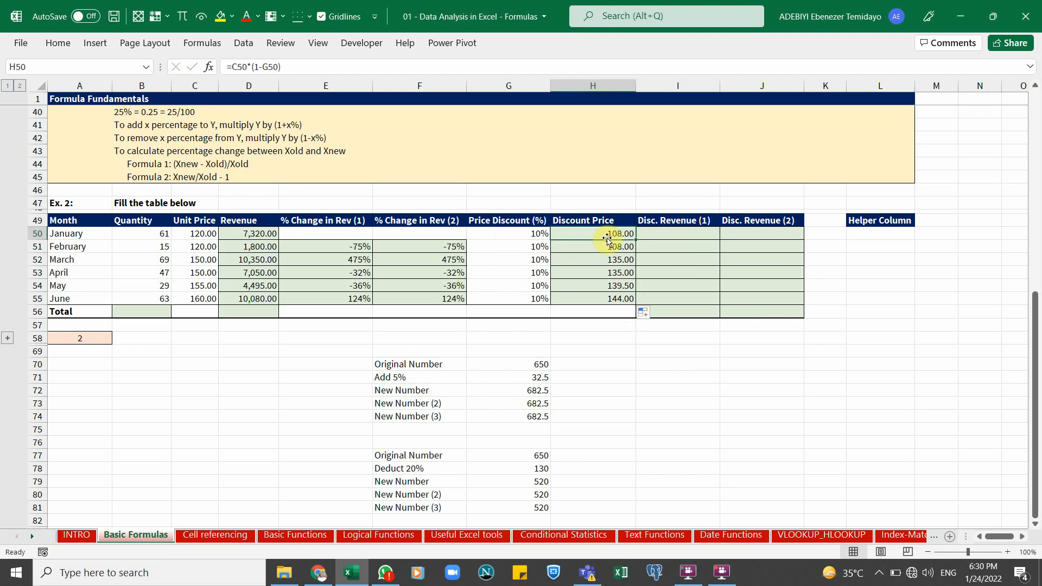
left_click(153, 234)
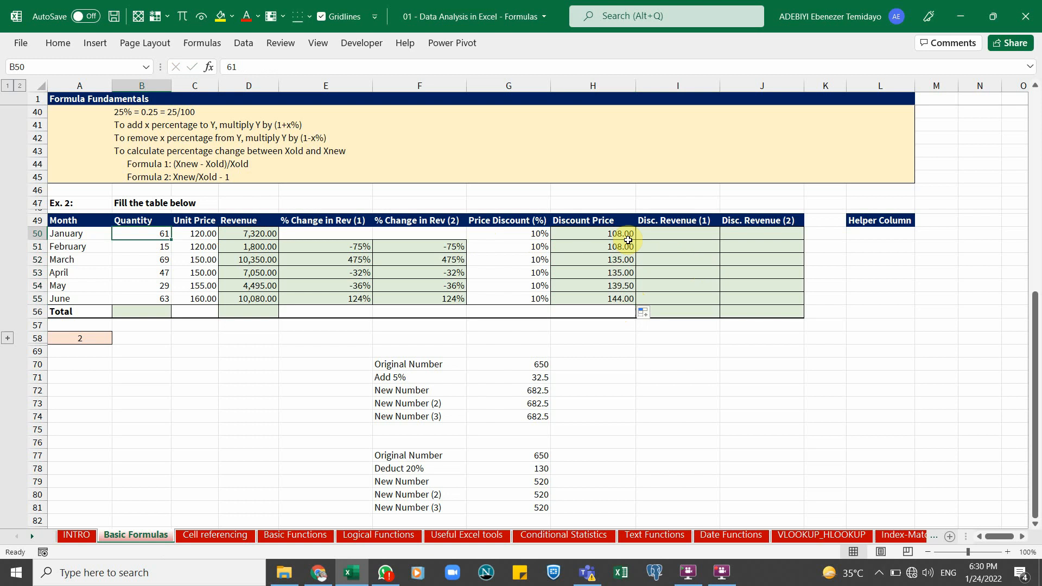
Enter =H50*B50 in I50 to compute January's discounted revenue from discount price and quantity
left_click(670, 235)
type("=")
key("Left")
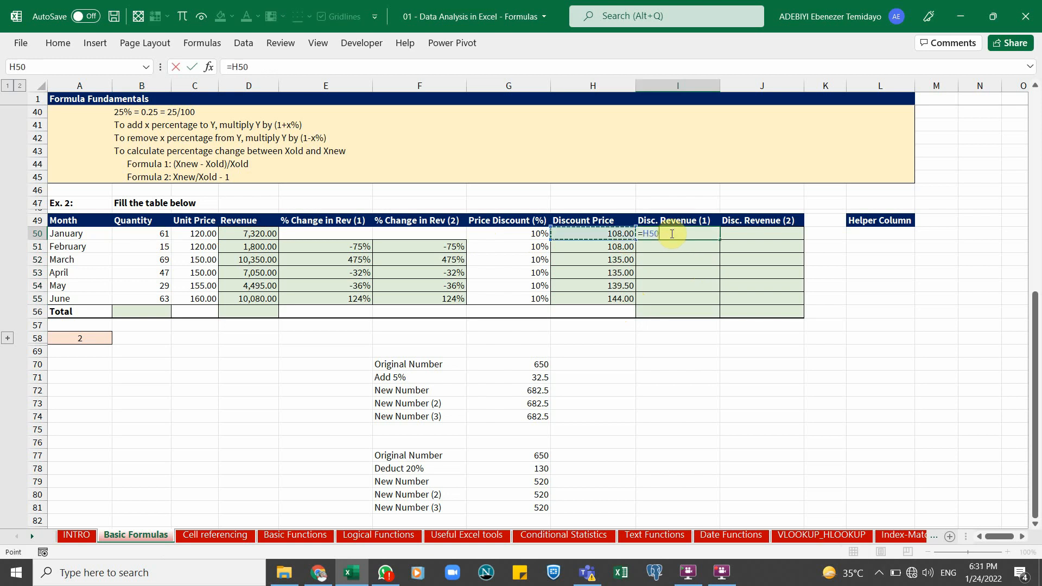
type("*")
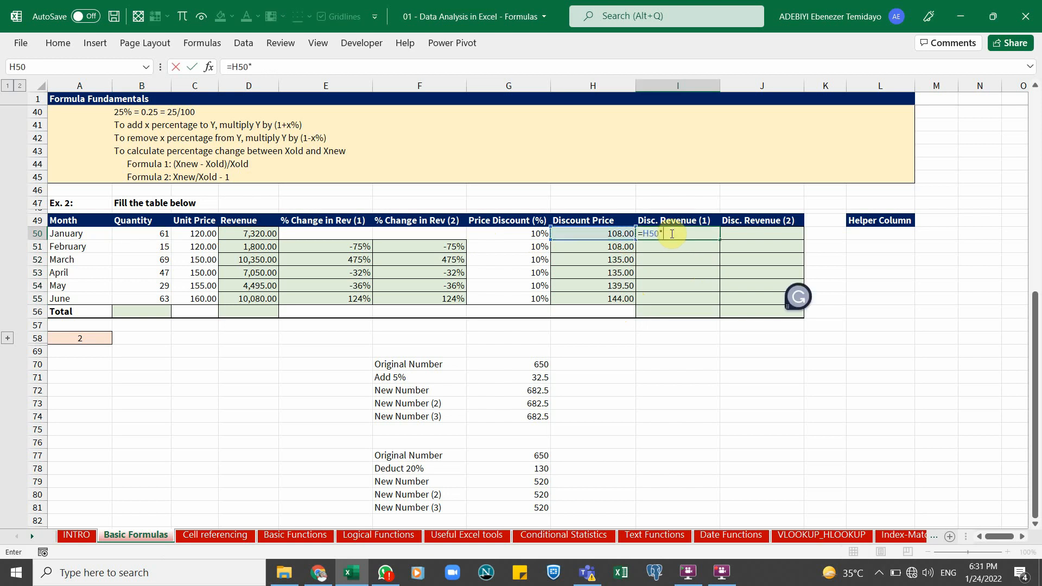
left_click(149, 234)
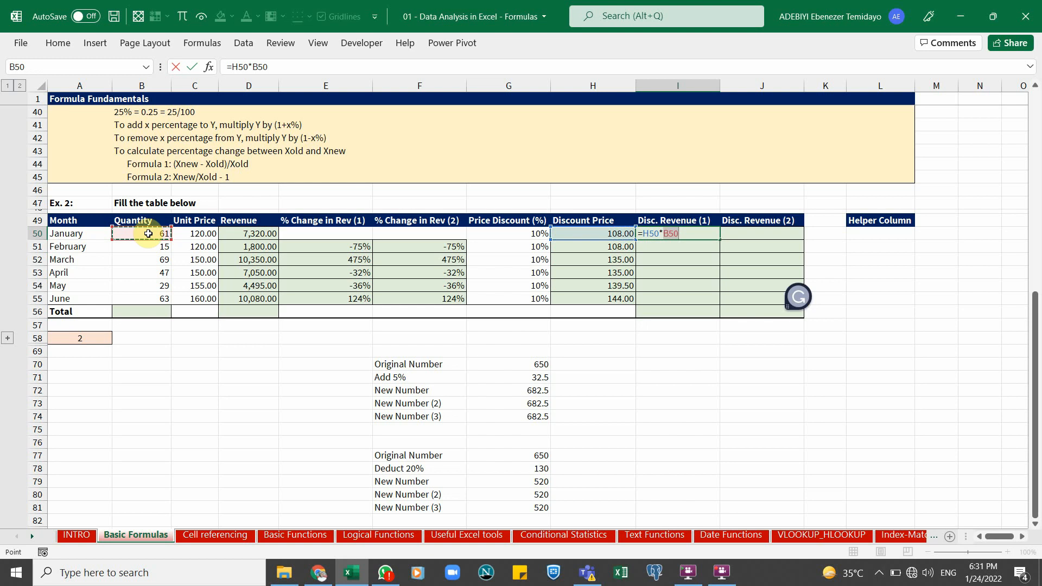
key("ctrl+Return")
Fill the I50 formula down through I55, then select the first Disc. Revenue (2) cell J50
left_click_drag(723, 241, 714, 301)
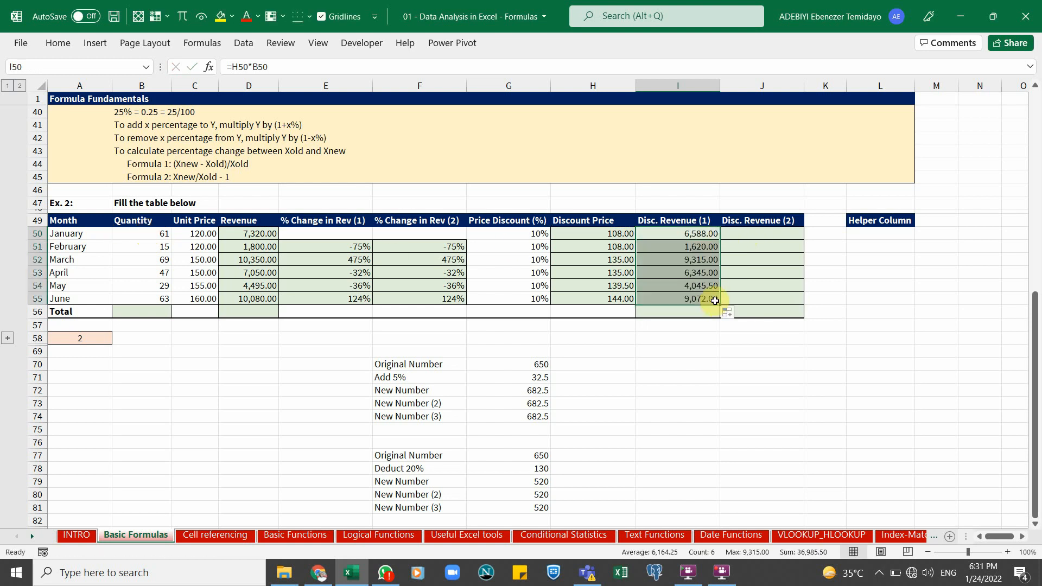
left_click(770, 232)
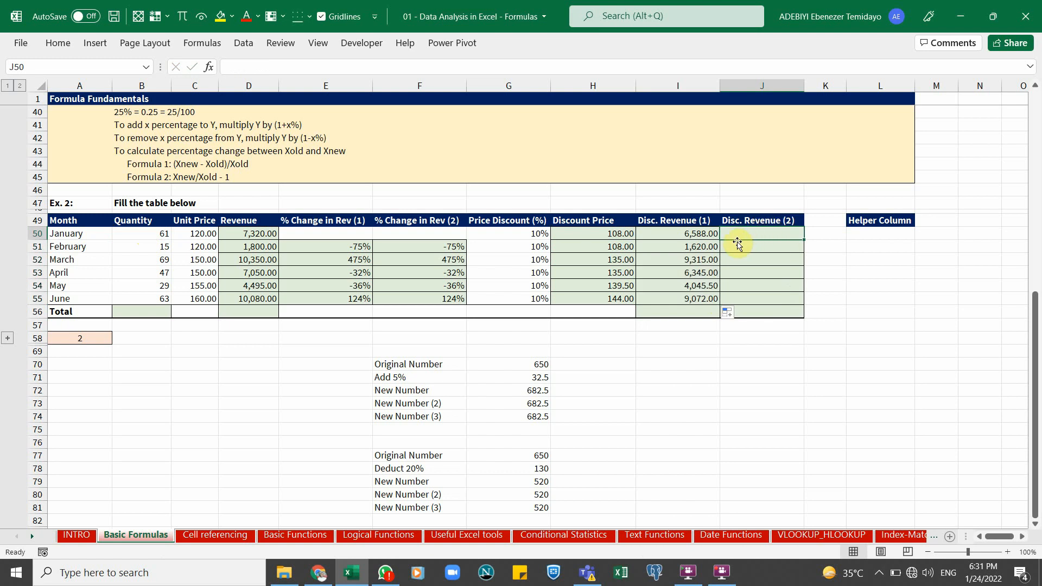
left_click_drag(593, 231, 600, 296)
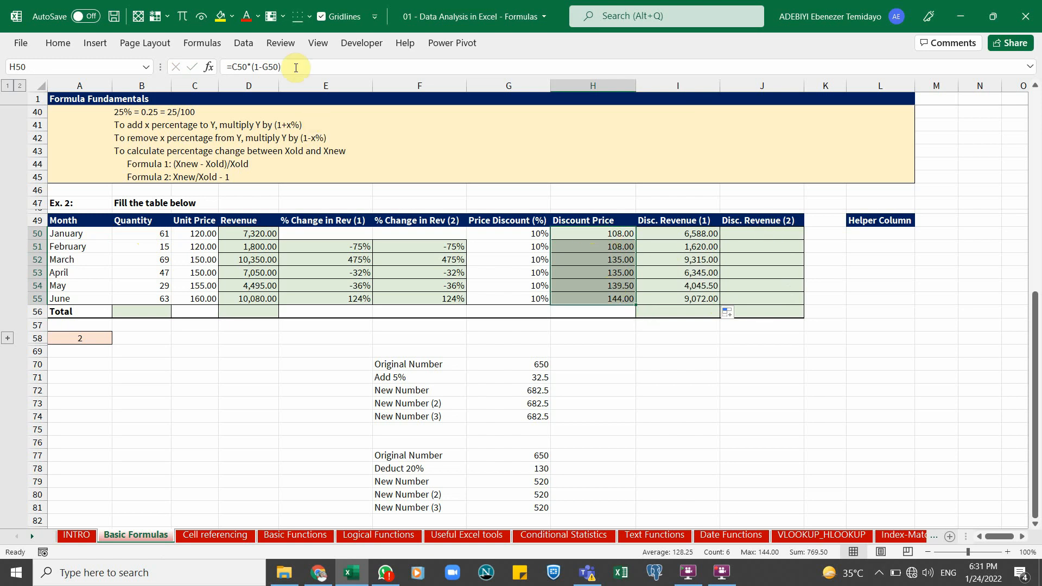
left_click(767, 233)
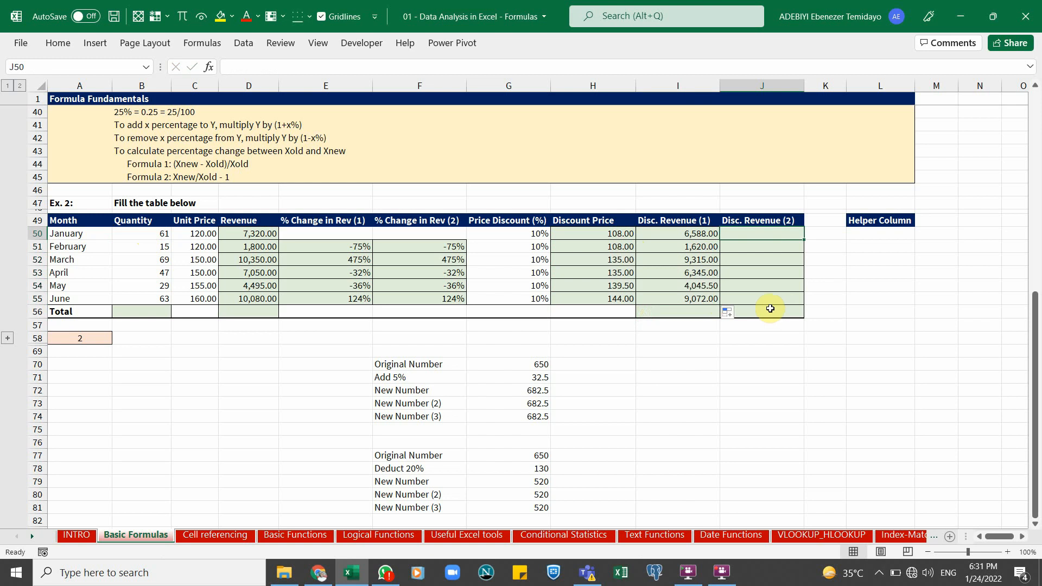
Enter =B50*(1-G50) across J50:J55 as a first Disc. Revenue (2) formula
key("shift+Down")
key("shift+Down")
key("shift+Down")
key("shift+Down")
key("shift+Down")
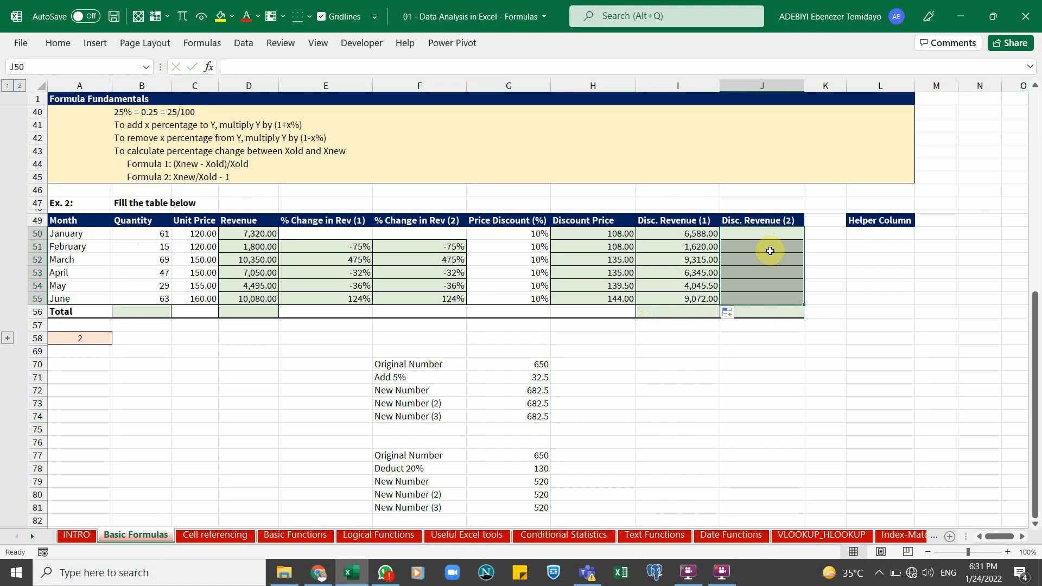
type("=")
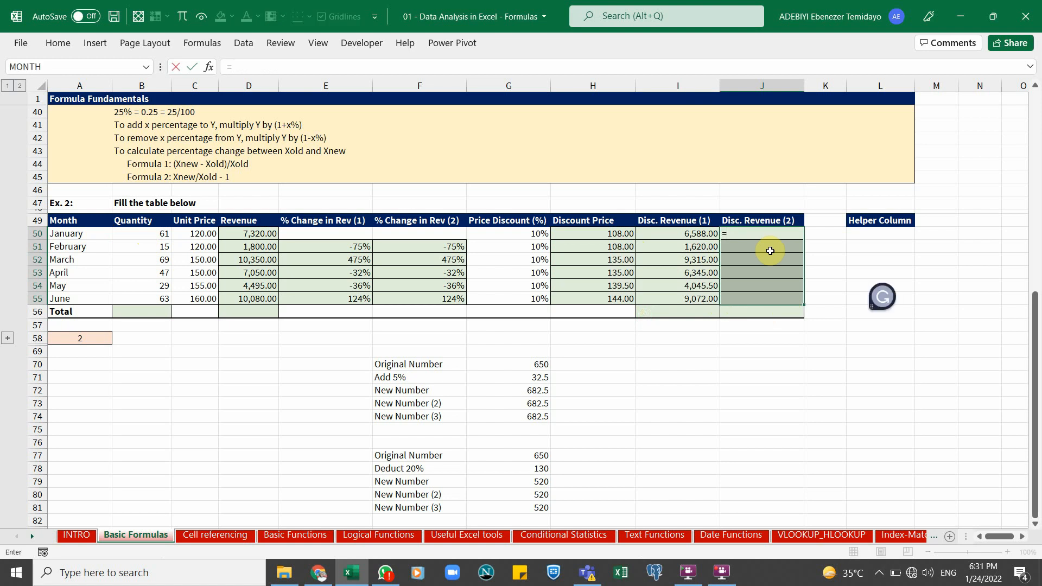
left_click(146, 232)
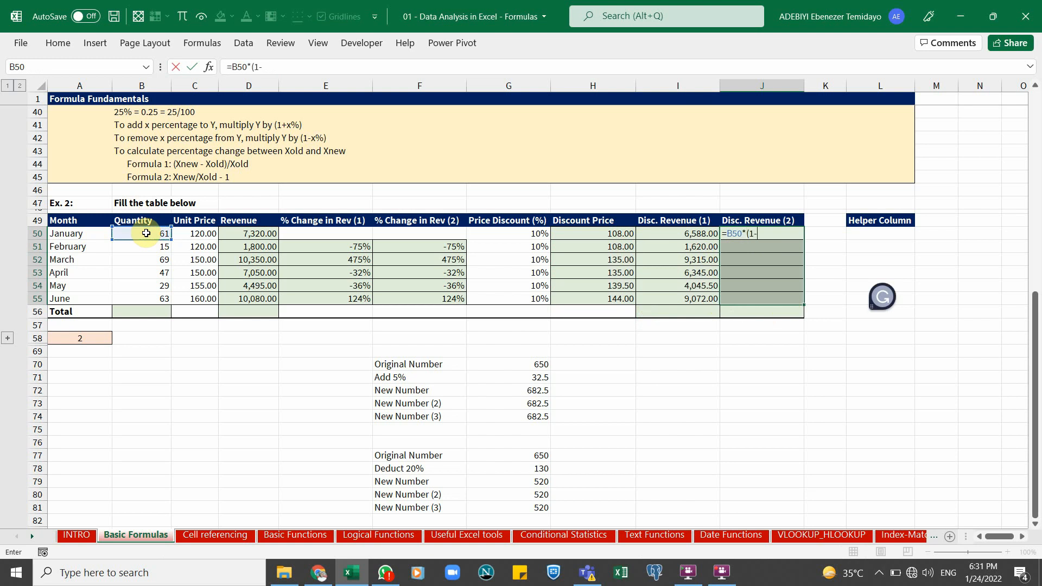
left_click(519, 232)
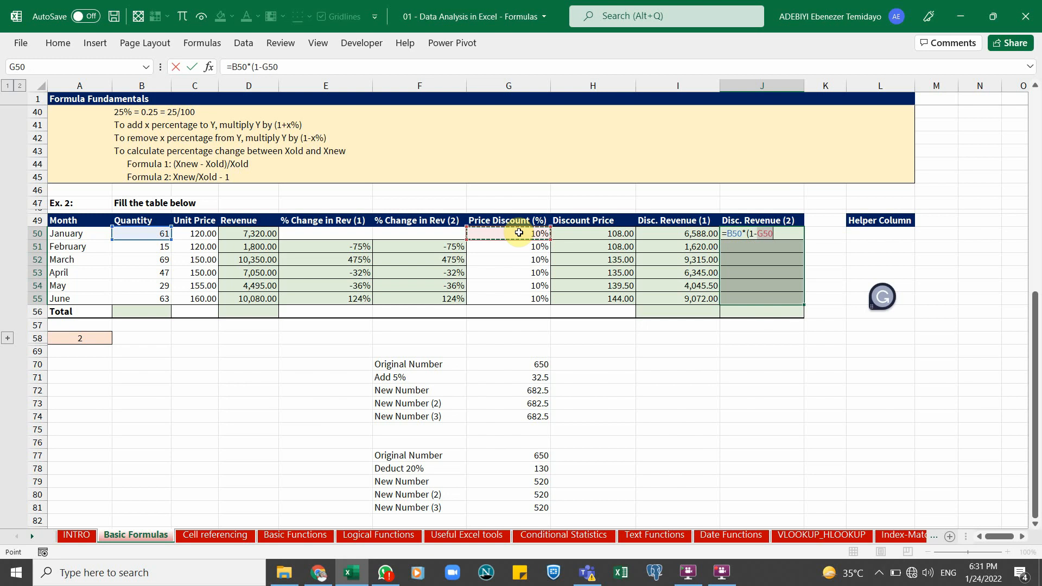
type(")")
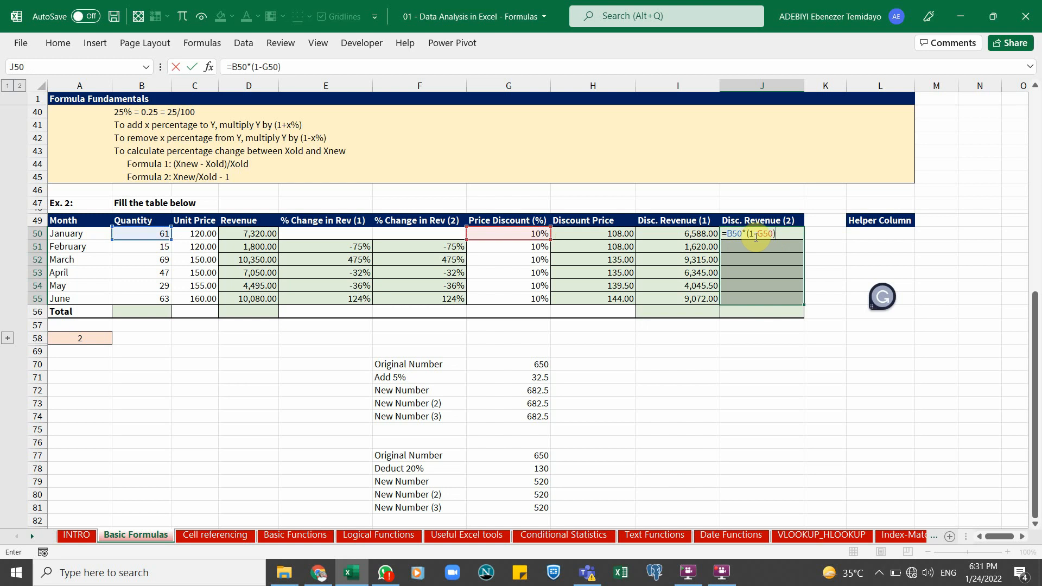
key("ctrl+Return")
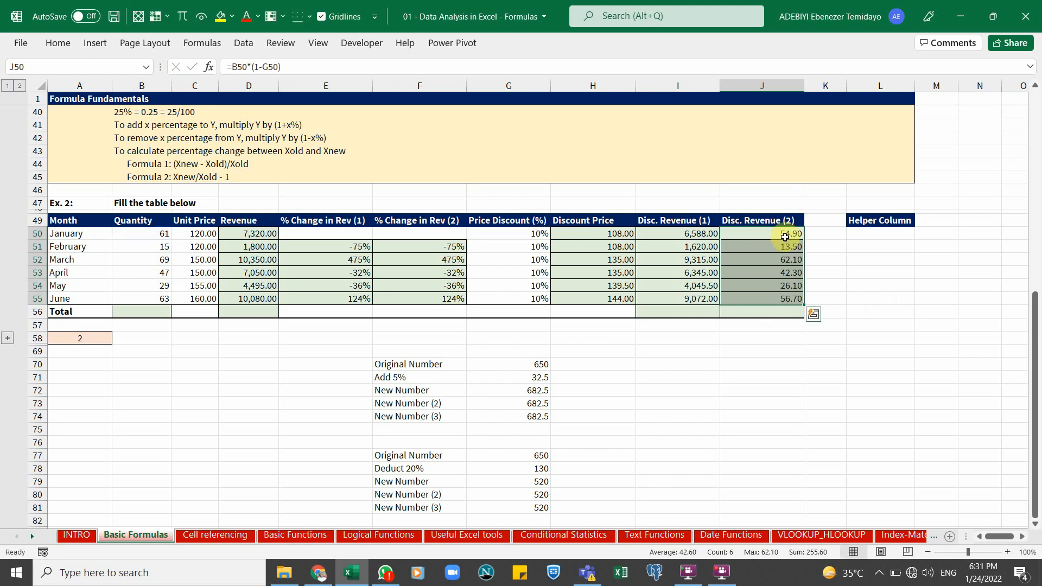
Change the J50:J55 formula to =C50*(1-G50), using unit price instead of quantity
double_click(754, 234)
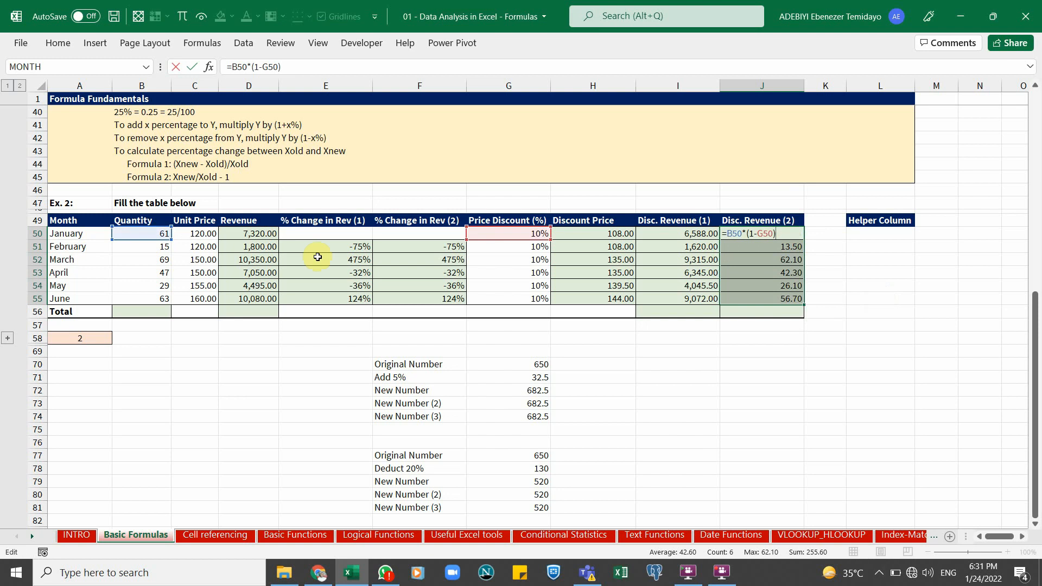
left_click_drag(148, 244, 194, 243)
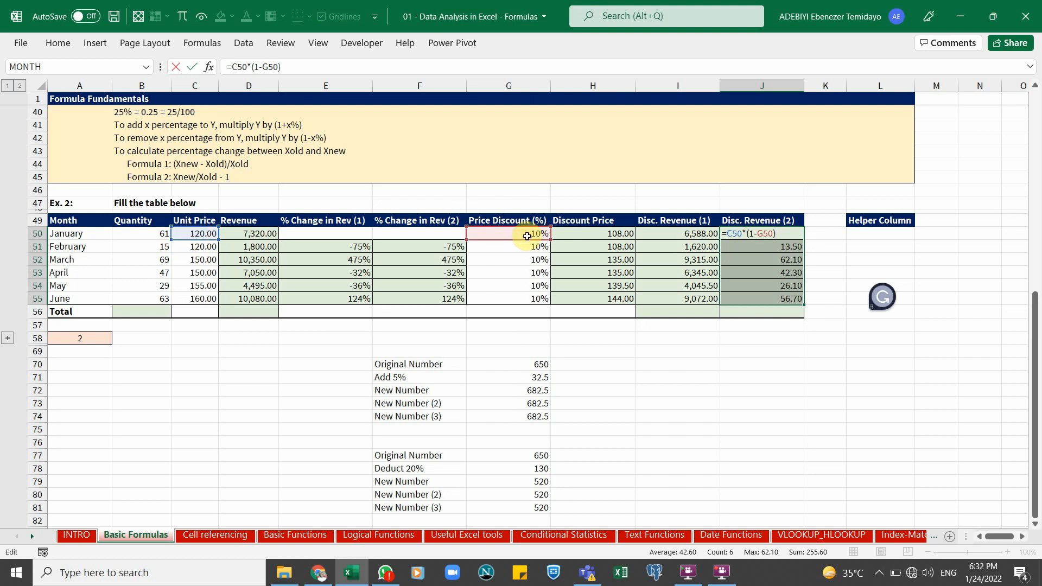
key("ctrl+Return")
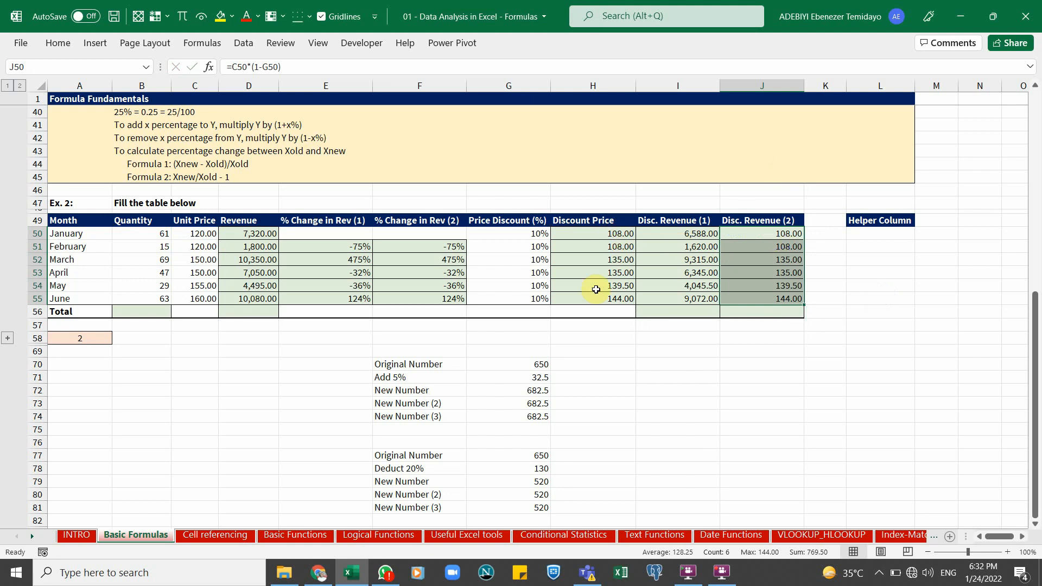
Extend the J50:J55 formula to =C50*(1-G50)*B50 to compute discounted revenue for every month
double_click(779, 233)
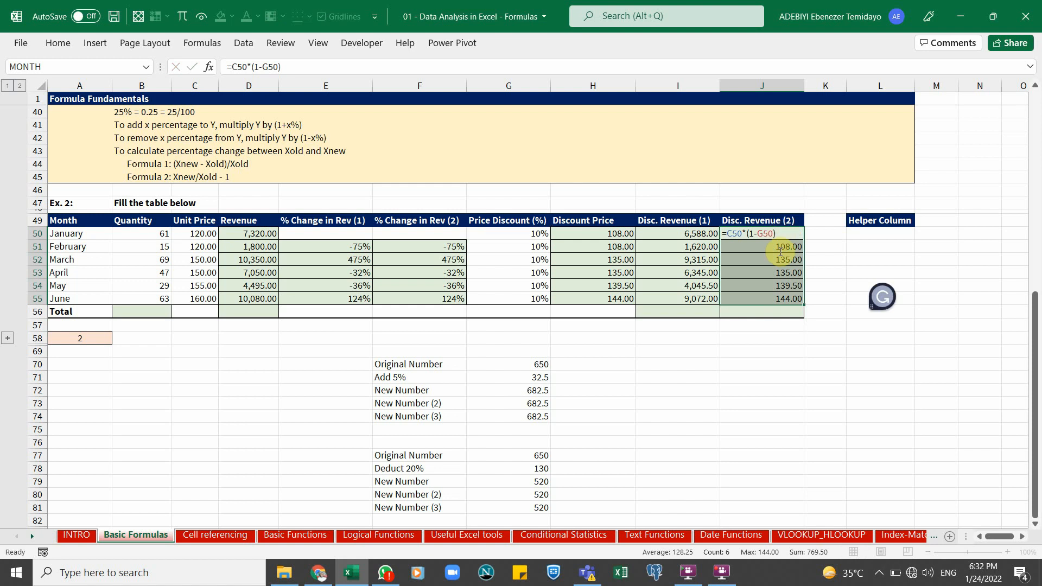
left_click(779, 258)
left_click_drag(766, 234, 776, 297)
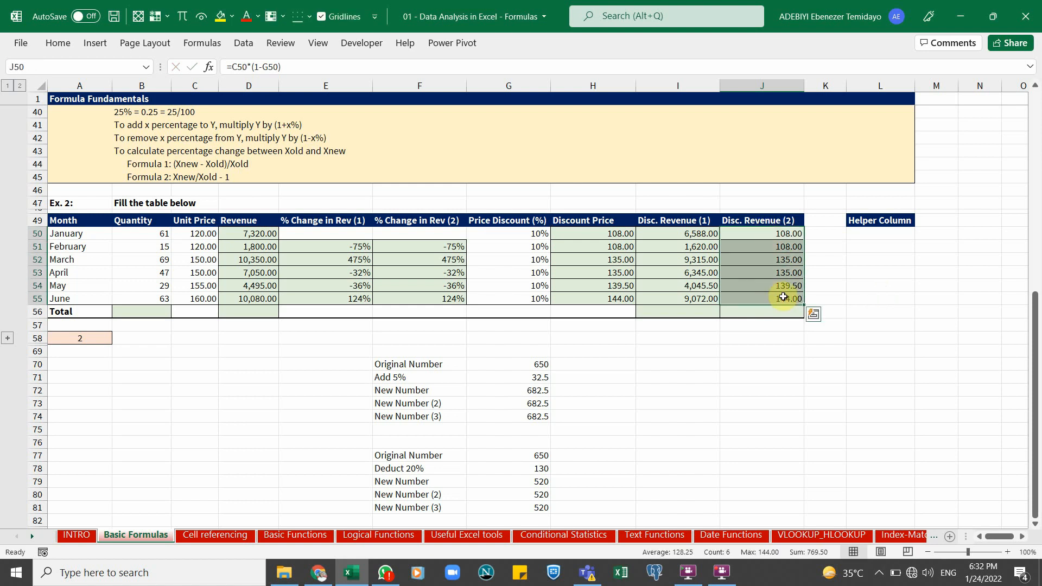
left_click(779, 235)
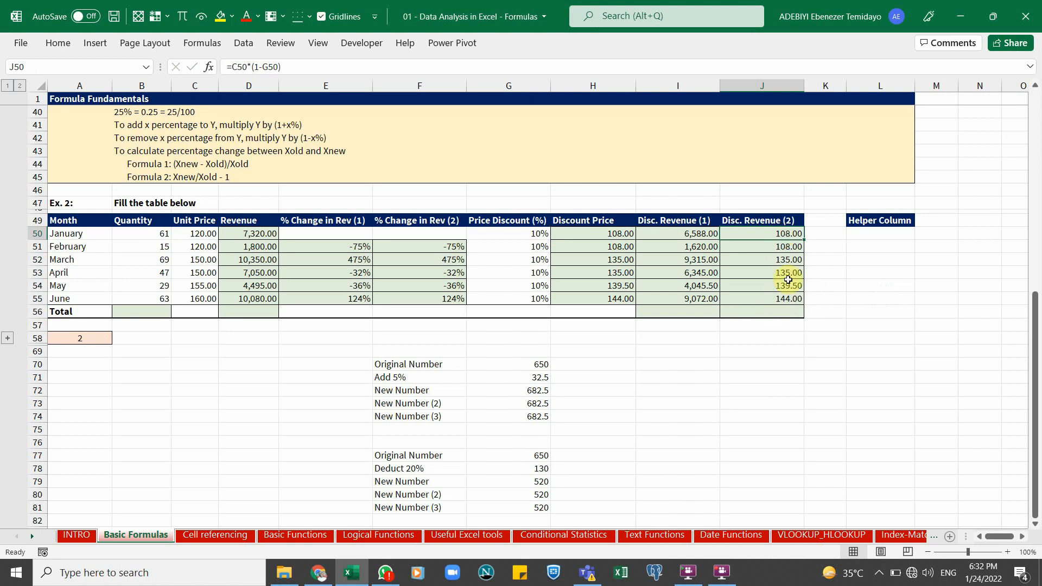
key("ctrl+shift+Down")
key("F2")
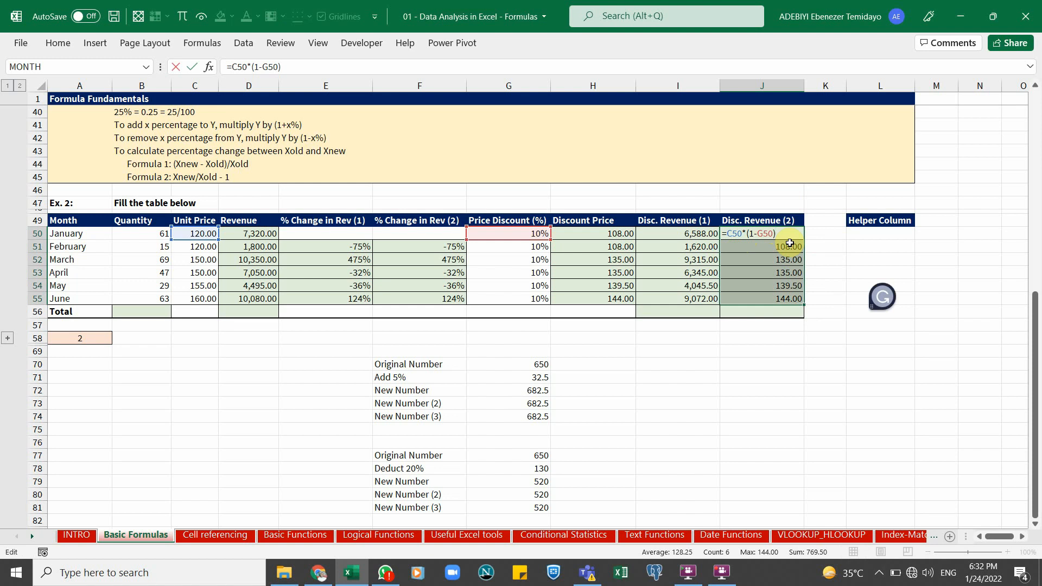
type("*")
left_click(123, 233)
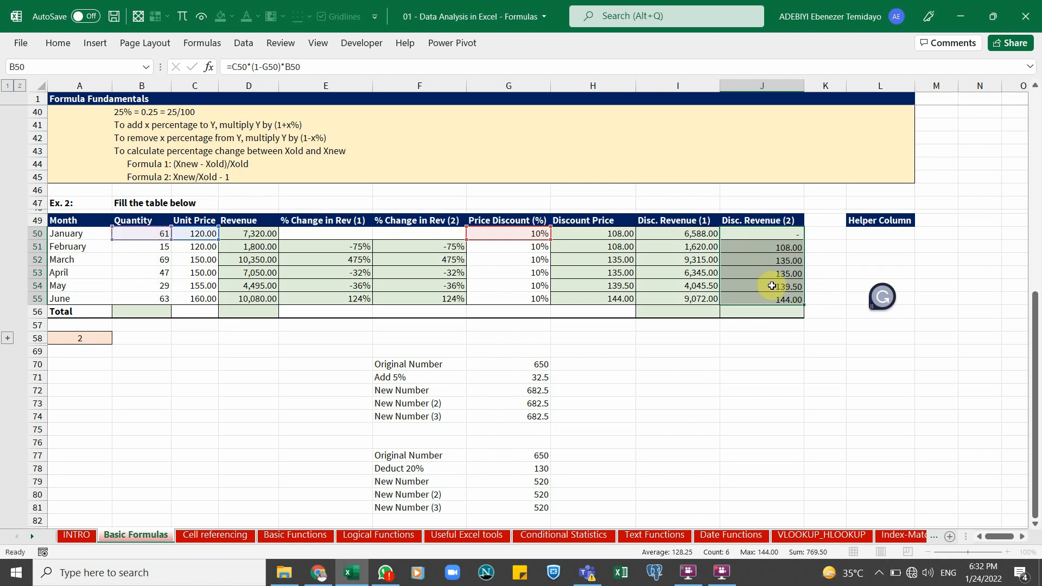
key("ctrl+Return")
Inspect the Disc. Revenue (2) formulas in several month rows
left_click(726, 272)
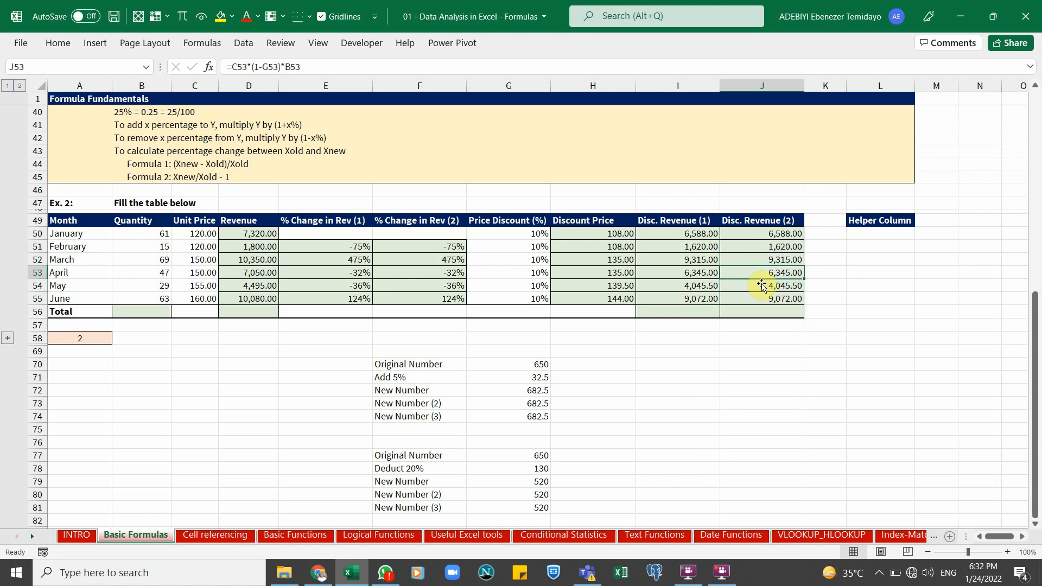
left_click(763, 286)
left_click(763, 298)
left_click(766, 234)
left_click(765, 272)
left_click(779, 287)
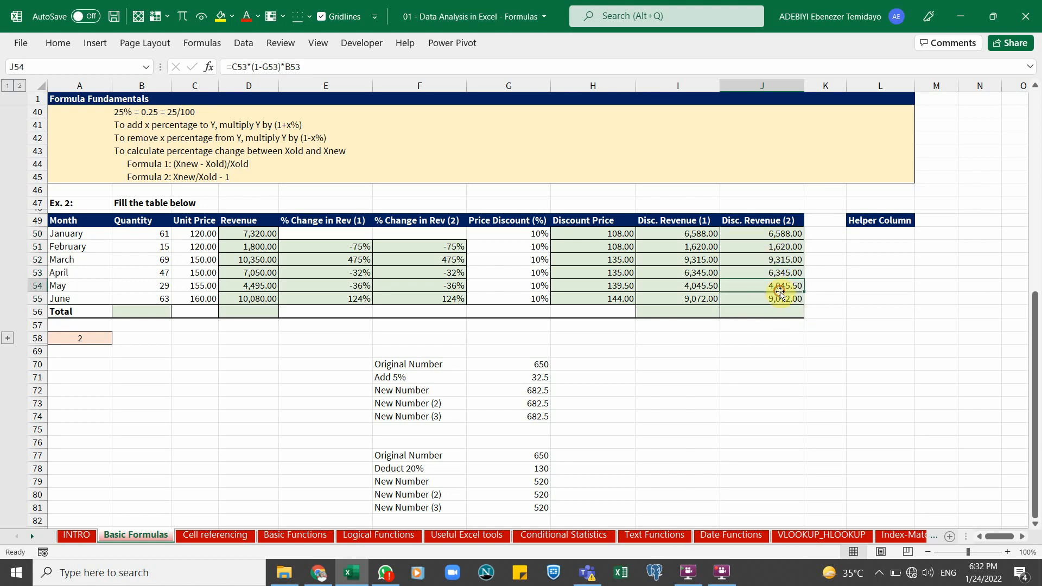
Insert an AutoSum of B50:B55 in B56 to total the Quantity column
left_click(163, 311)
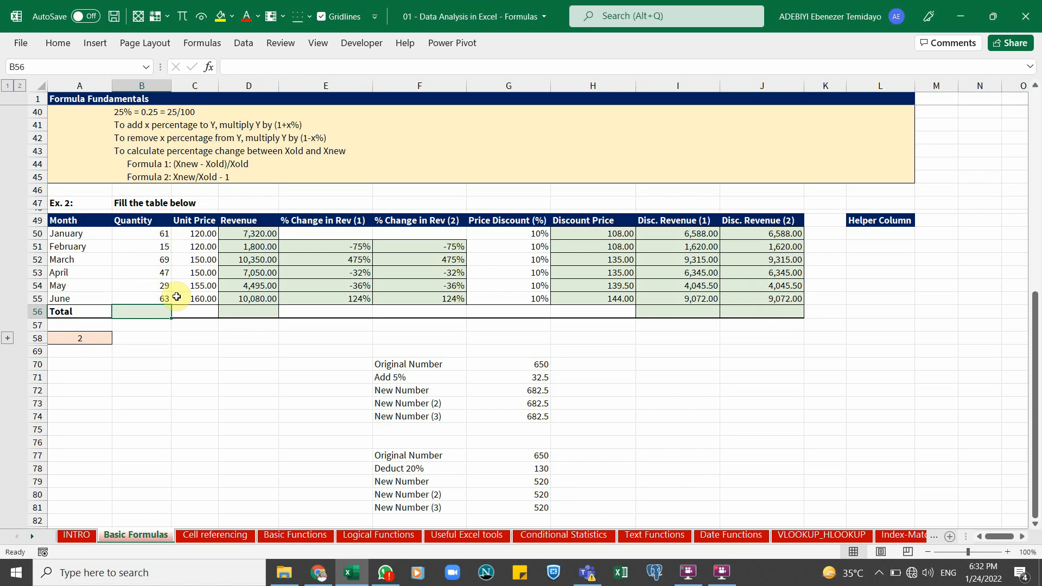
left_click(58, 42)
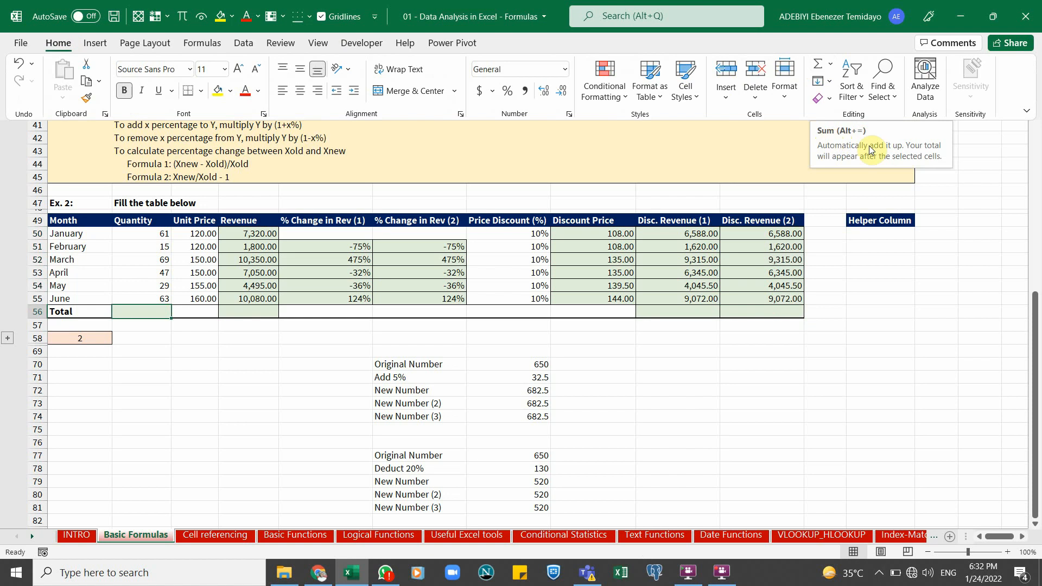
left_click(510, 289)
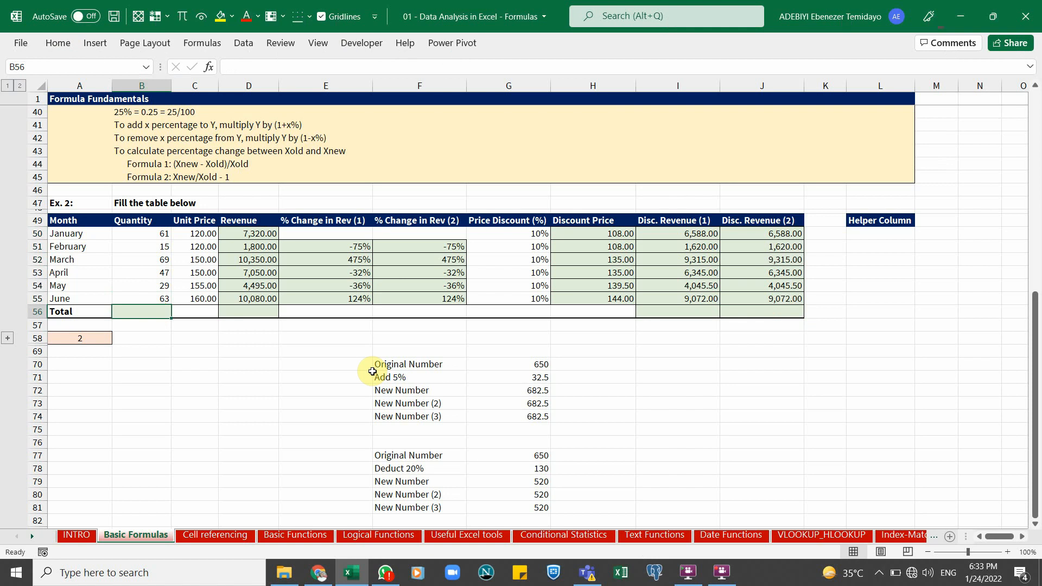
key("alt+equal")
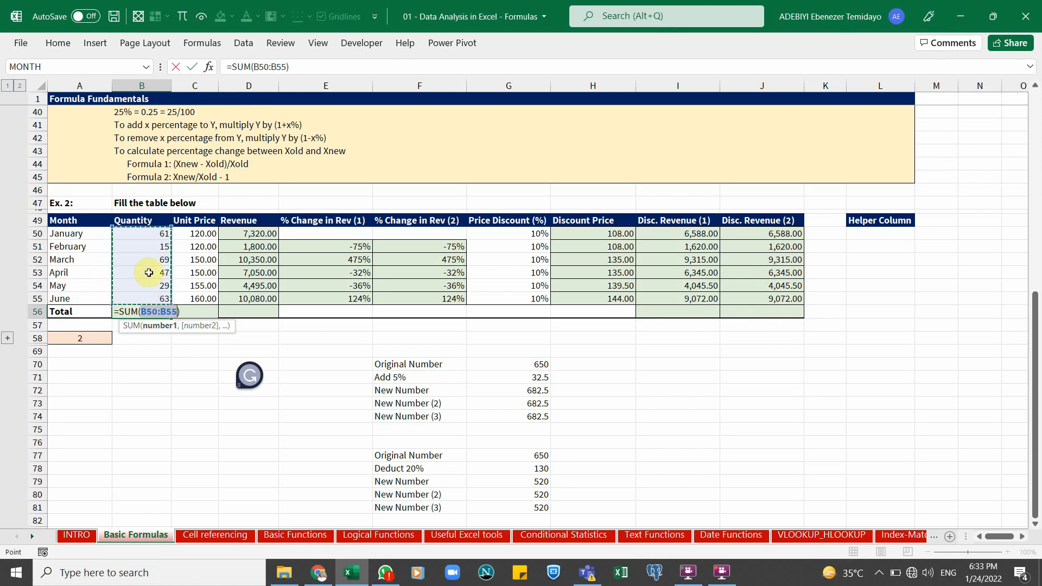
left_click_drag(304, 262, 465, 321)
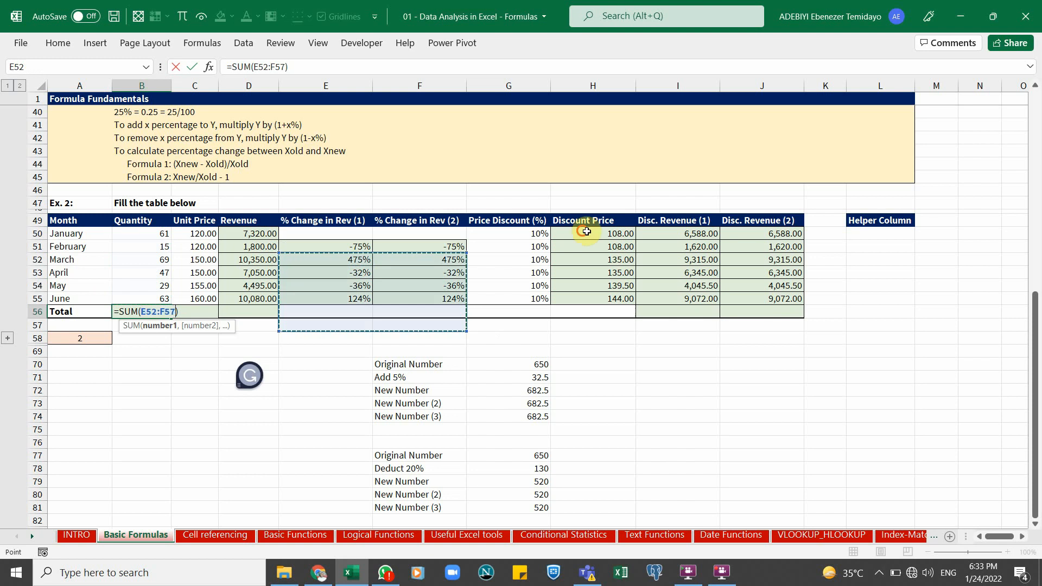
left_click_drag(585, 231, 663, 272)
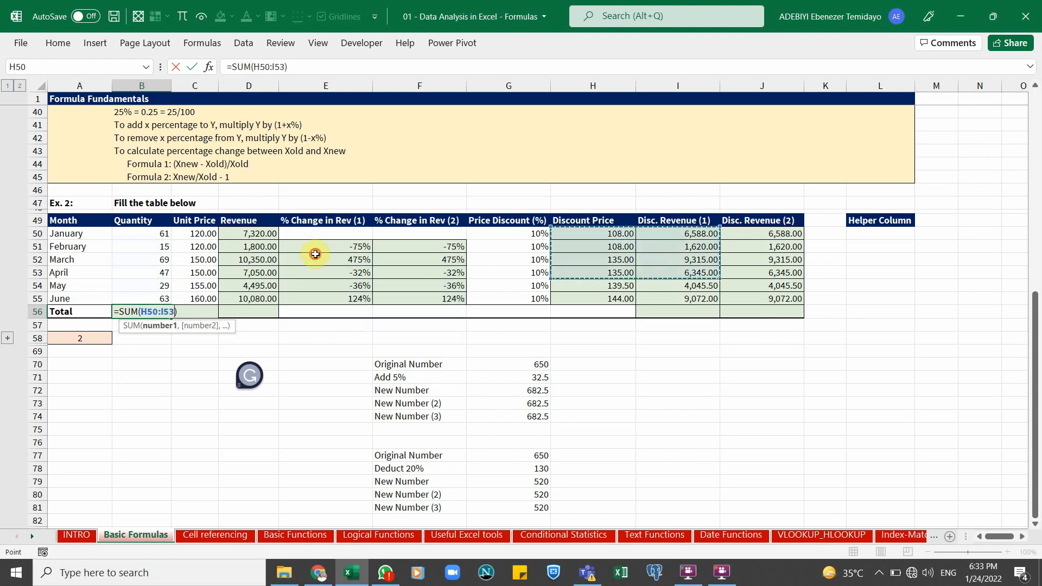
left_click(356, 261)
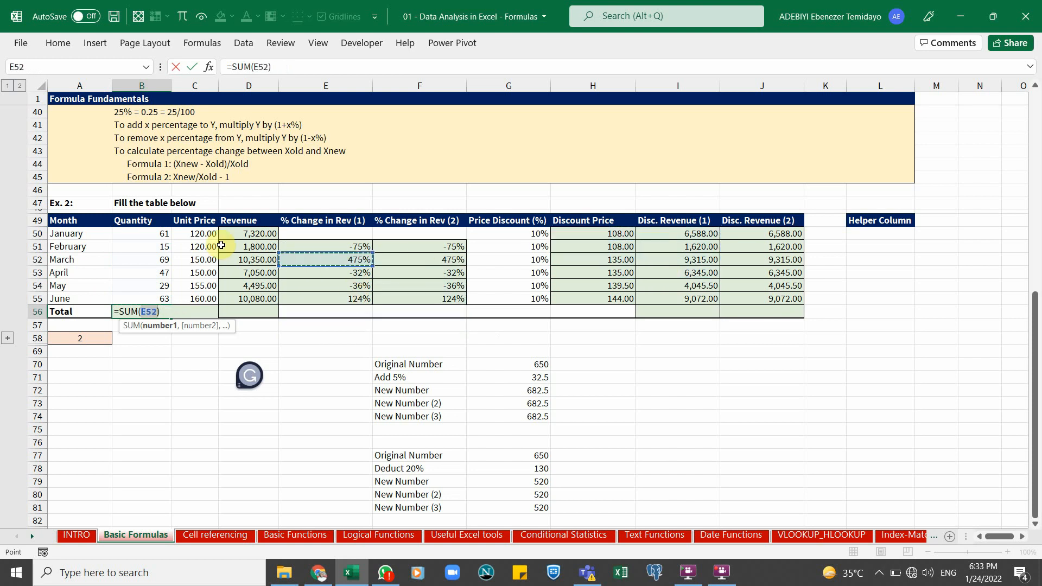
left_click_drag(163, 233, 163, 298)
key("Tab")
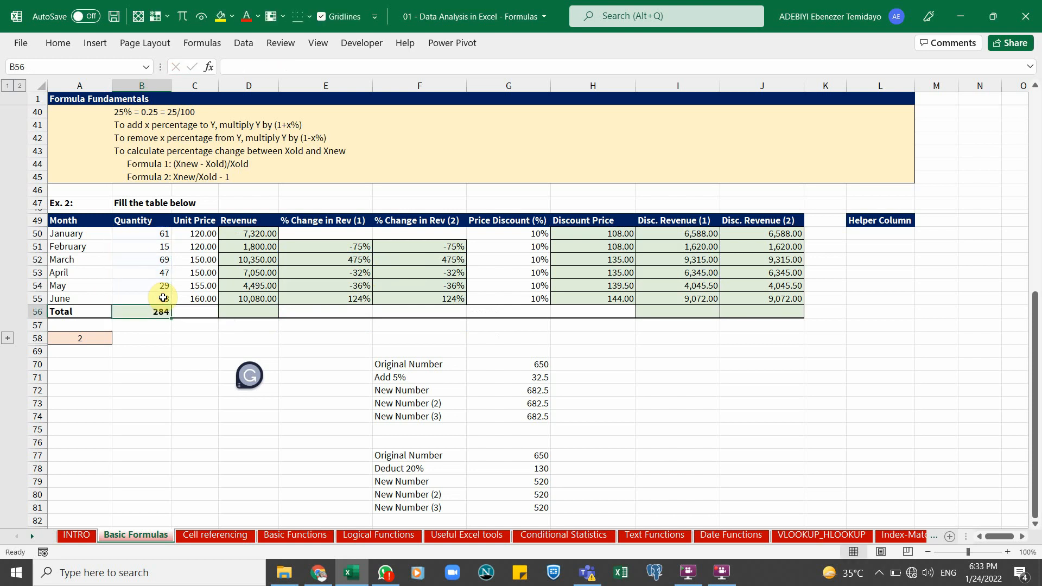
Total the Revenue column in D56 with AutoSum of D50:D55
key("Tab")
key("alt+equal")
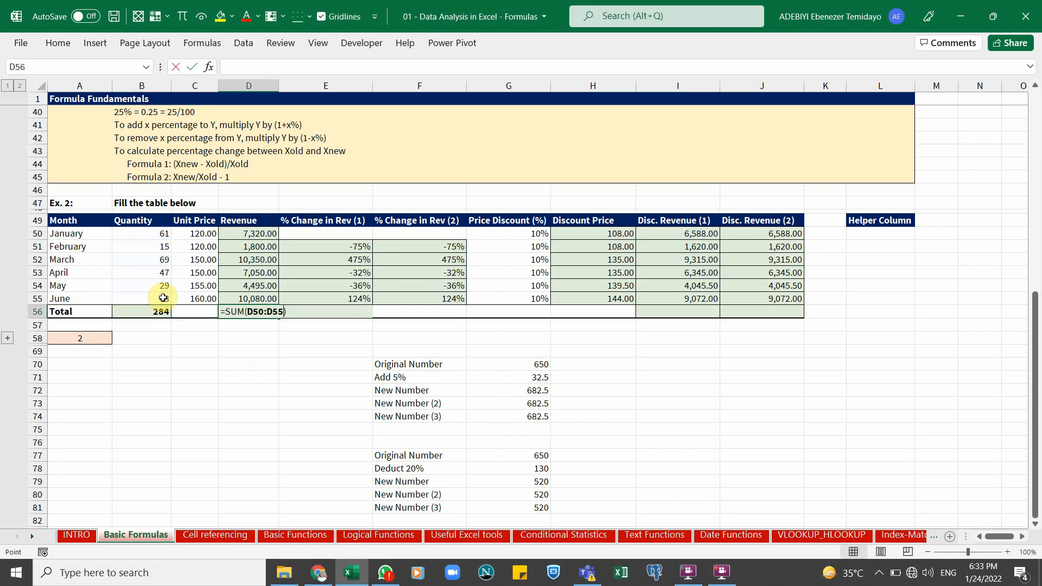
key("ctrl+Return")
Total both Disc. Revenue columns in I56 and J56 with AutoSum
key("Right")
key("Right")
key("Right")
key("Right")
key("Right")
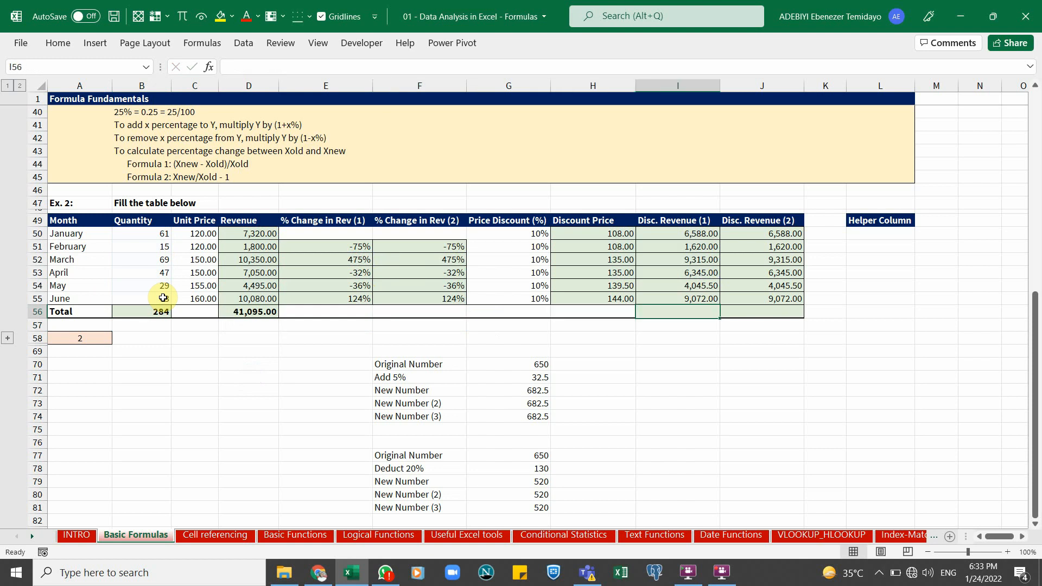
key("shift+Right")
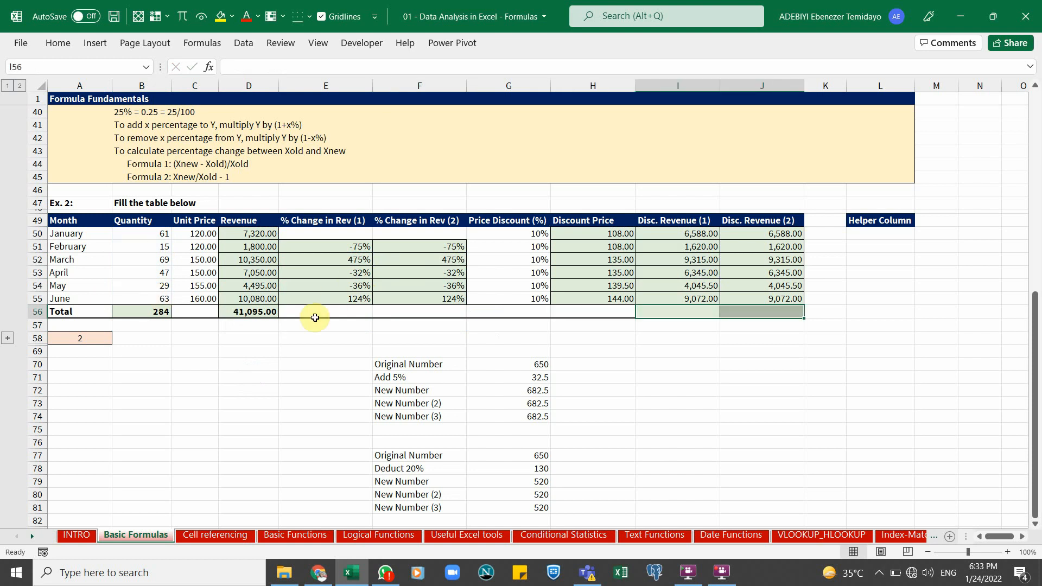
key("alt+equal")
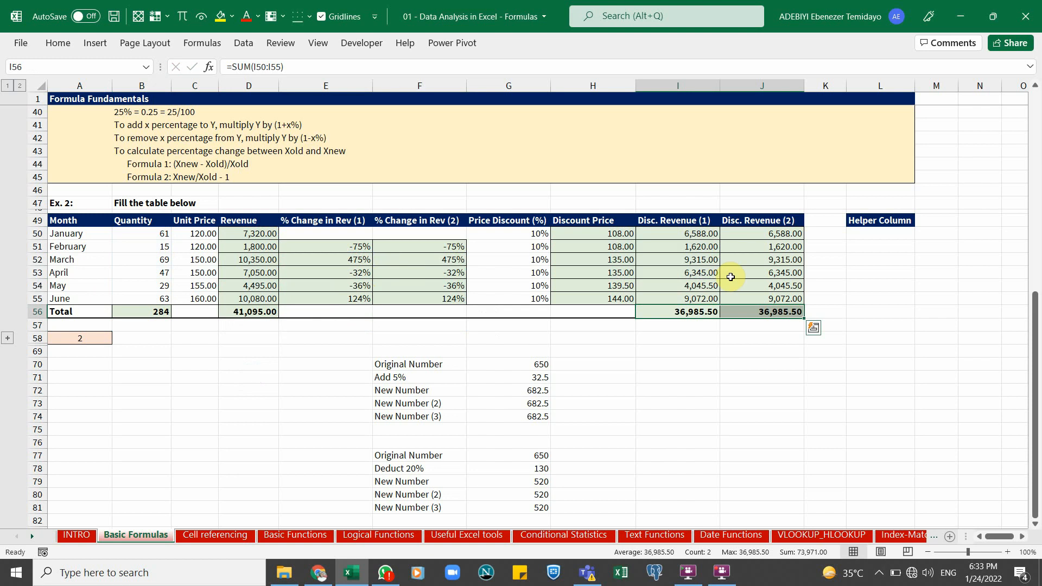
Review the totals and formulas across the completed Ex. 2 table
left_click(743, 310)
left_click(702, 312)
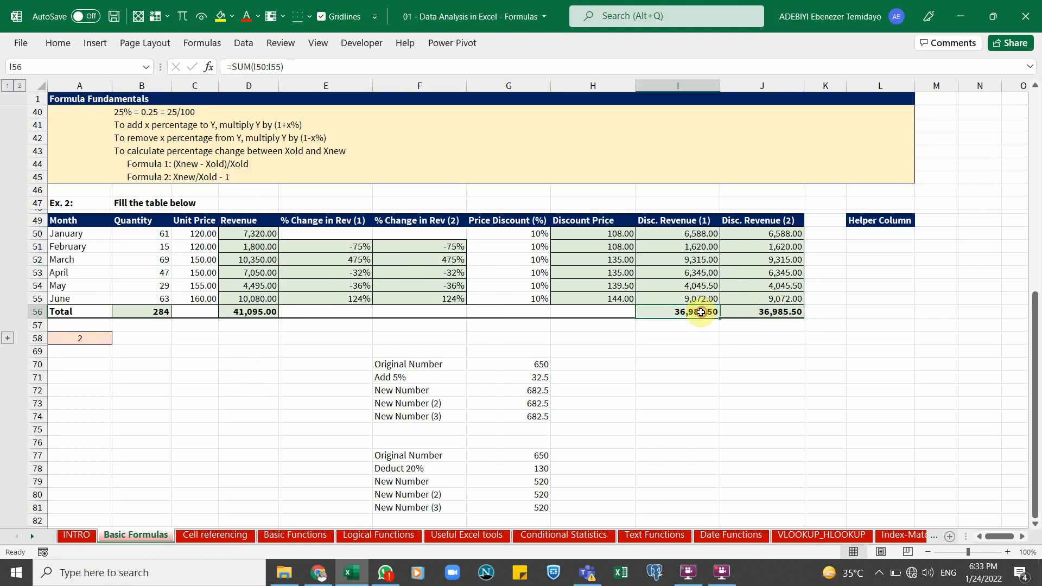
left_click(757, 314)
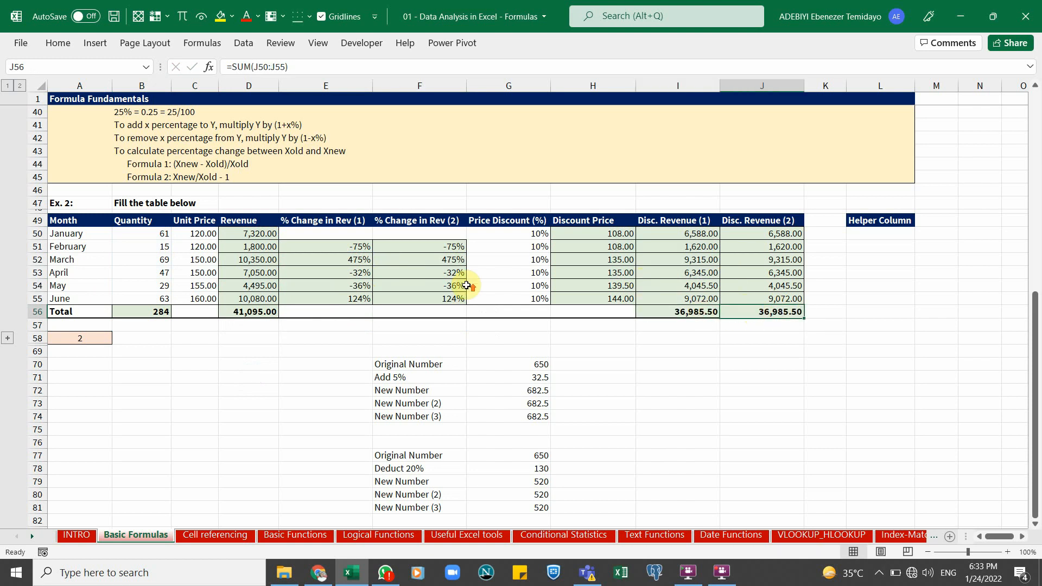
scroll(466, 285, "up", 1)
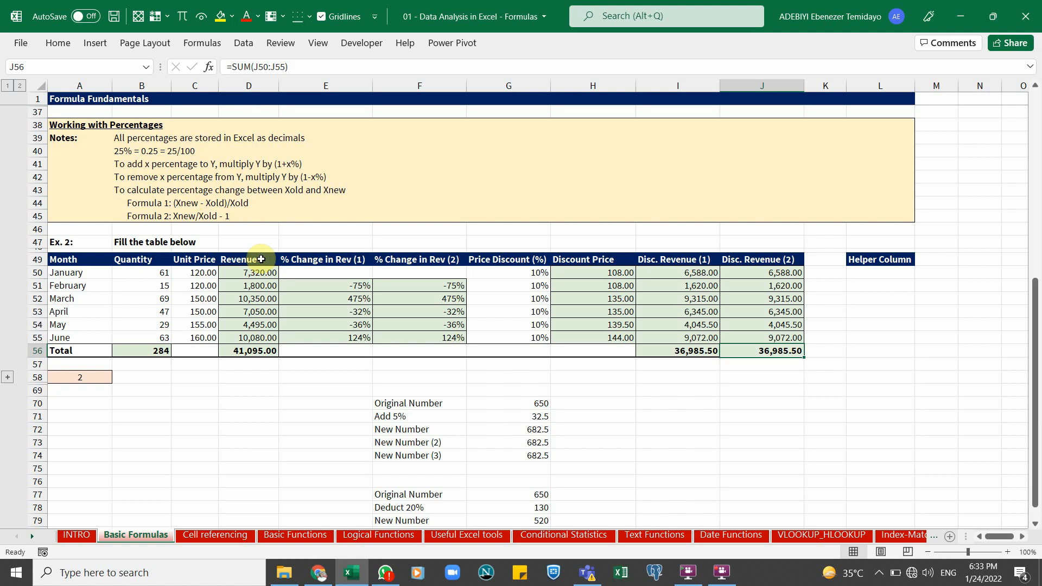
left_click(347, 298)
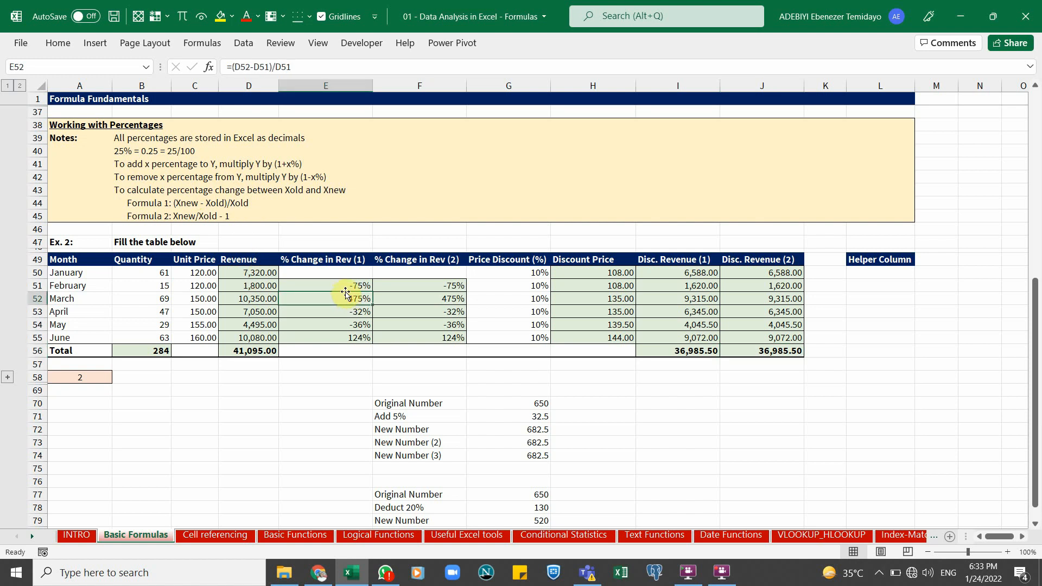
left_click(352, 285)
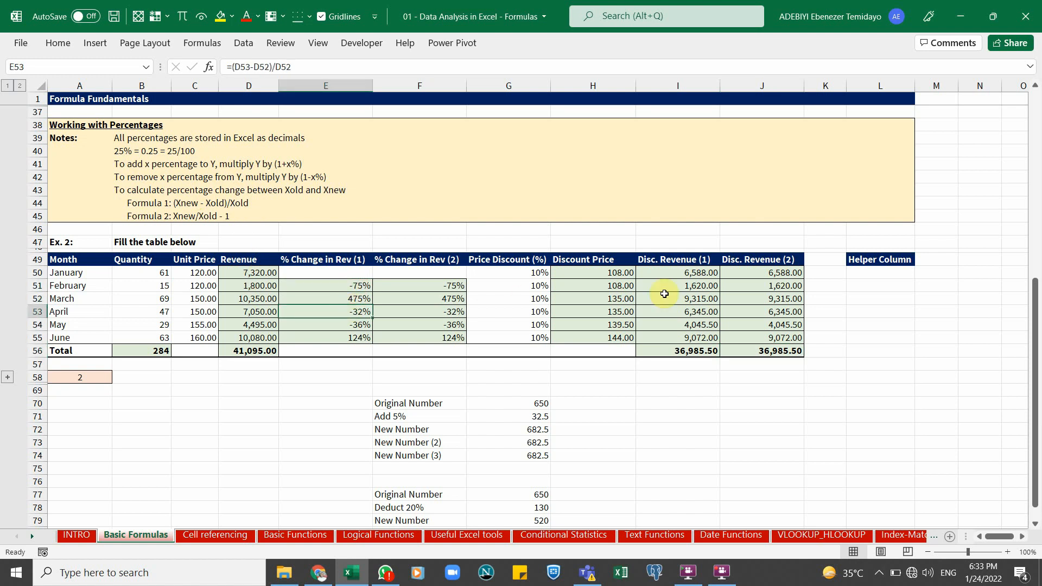
left_click(689, 290)
left_click(754, 289)
left_click(755, 300)
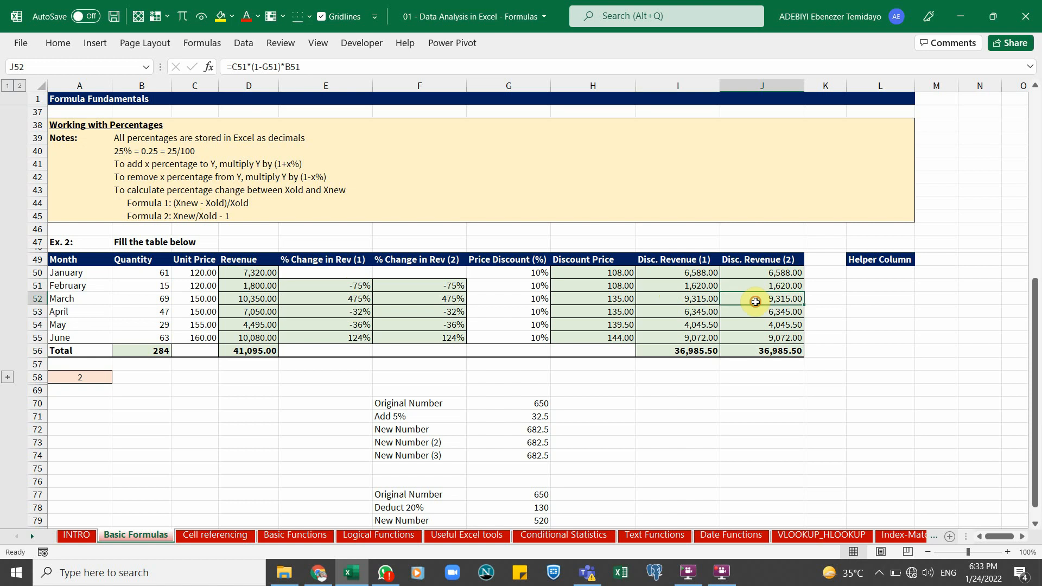
left_click(767, 313)
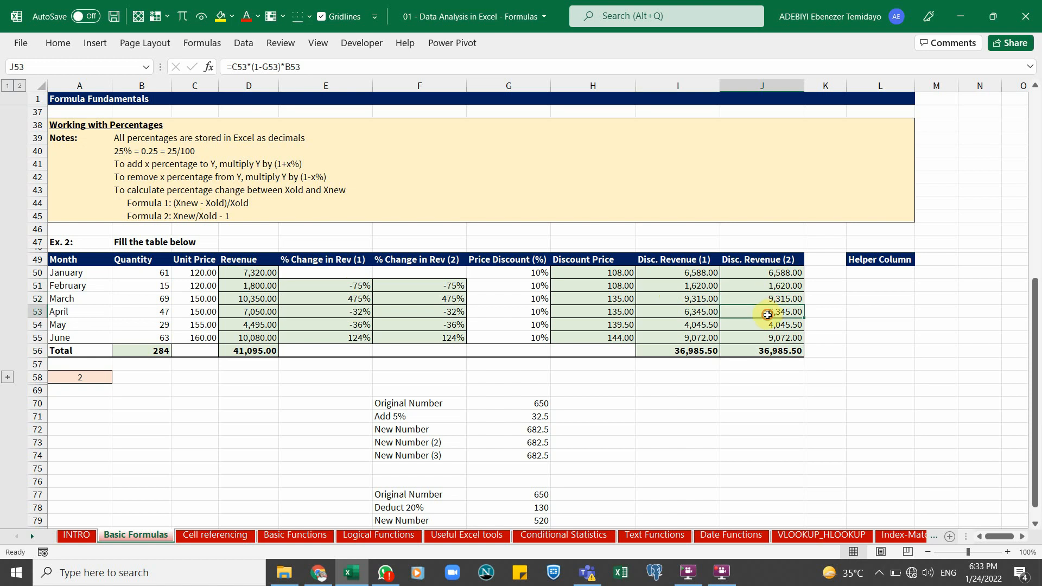
Expand the collapsed row group below the Ex. 2 table to reveal the Test 2 table
left_click(707, 305)
left_click(689, 351)
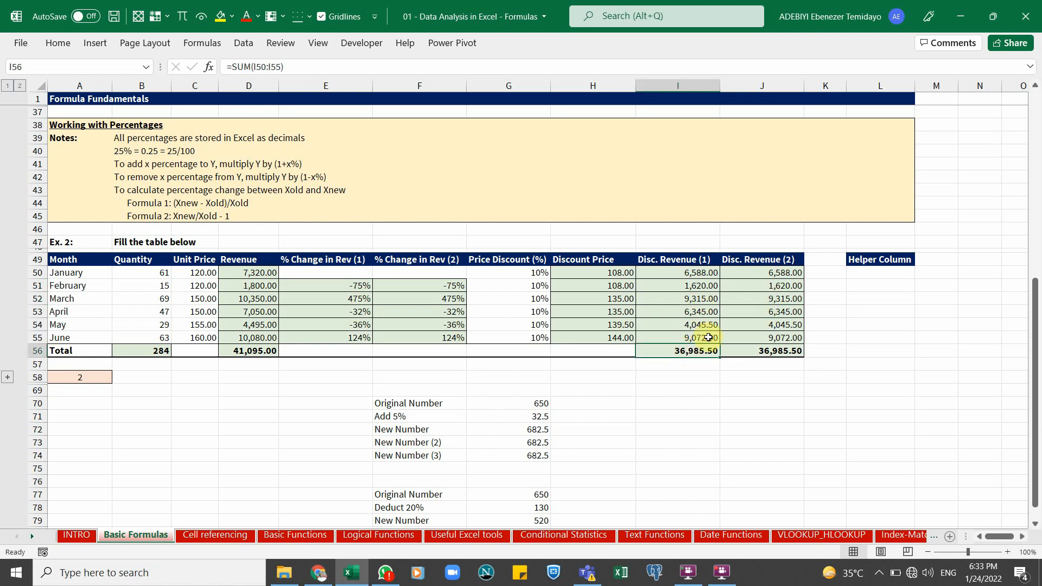
scroll(651, 331, "down", 1)
left_click(9, 338)
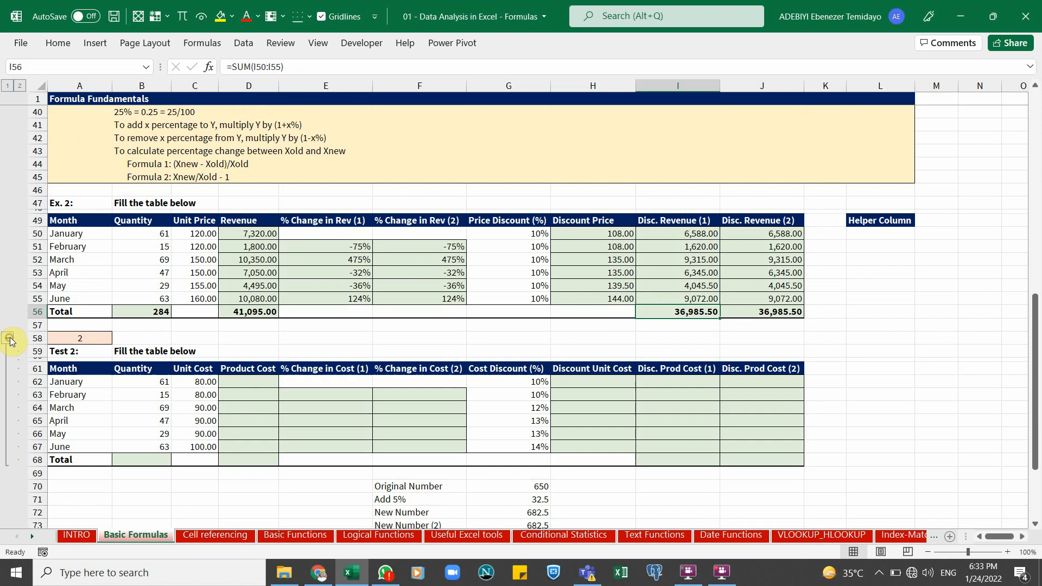
scroll(340, 395, "down", 1)
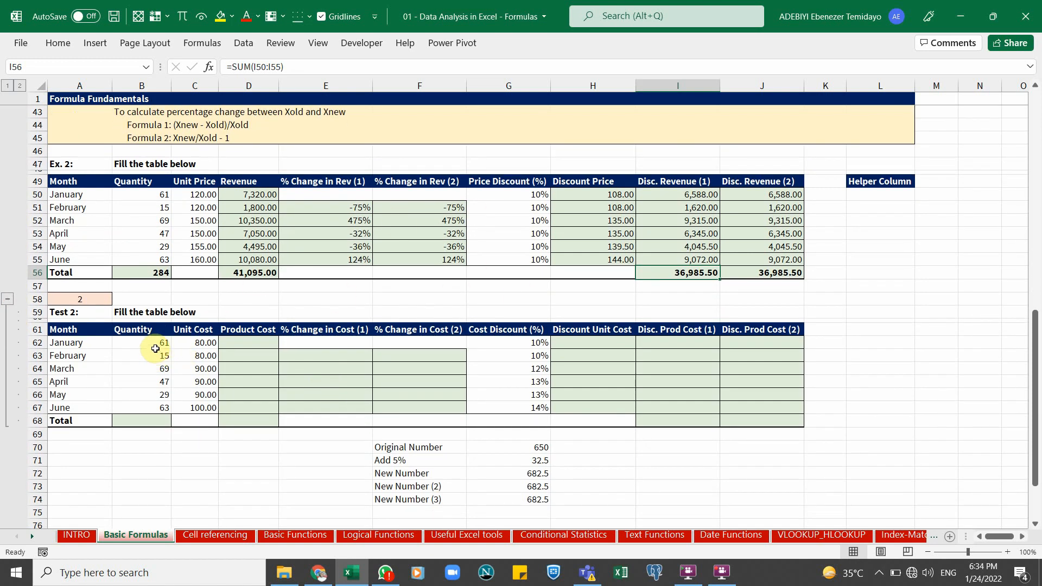
Examine the Test 2 table's Quantity, Unit Cost, Product Cost and % Change in Cost columns alongside the Ex. 2 formulas
left_click_drag(155, 345, 157, 393)
left_click_drag(195, 342, 201, 394)
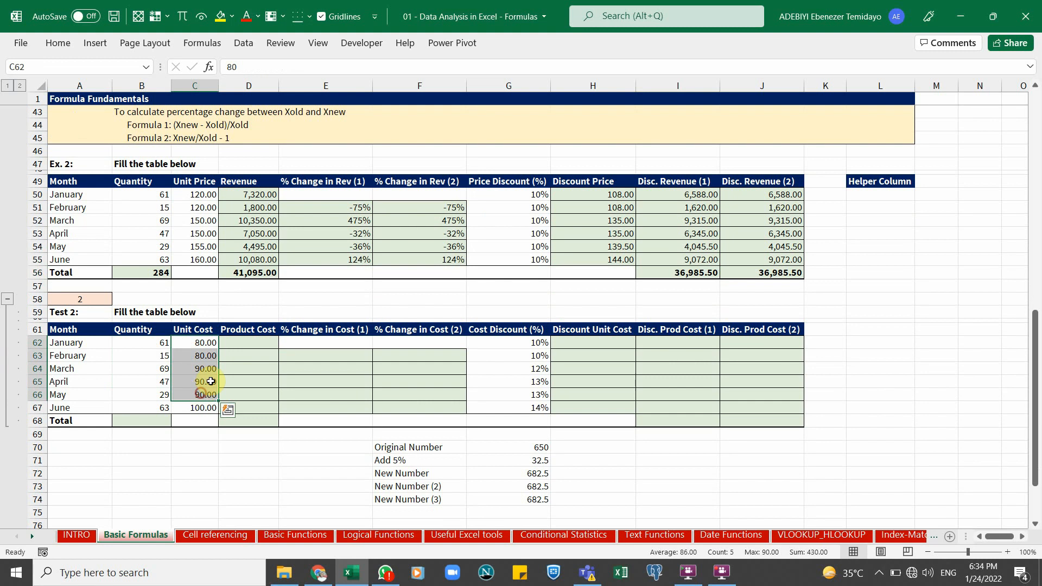
left_click_drag(250, 342, 258, 405)
left_click(332, 360)
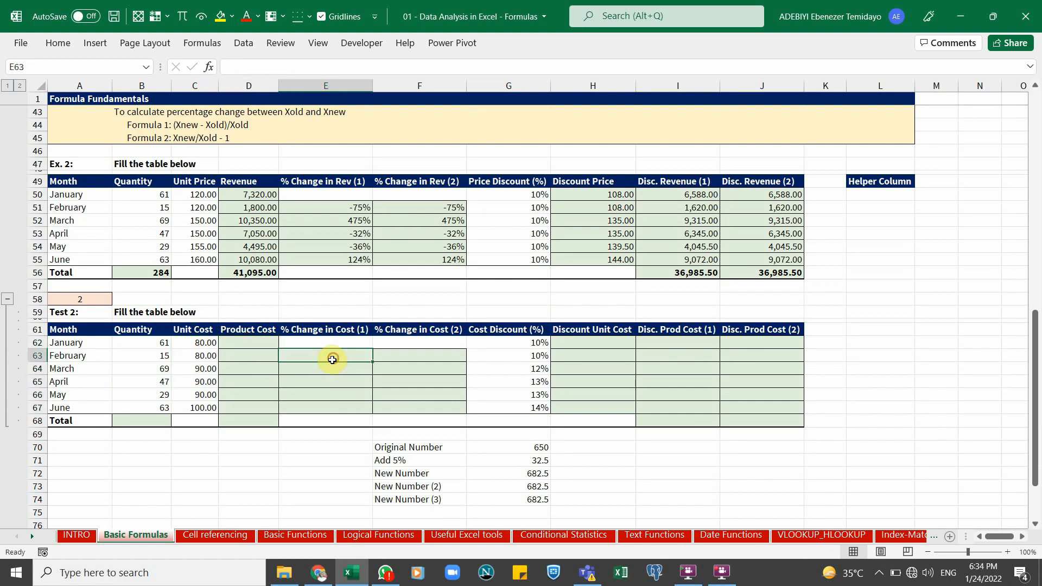
left_click_drag(333, 359, 324, 402)
left_click(246, 358)
left_click(247, 372)
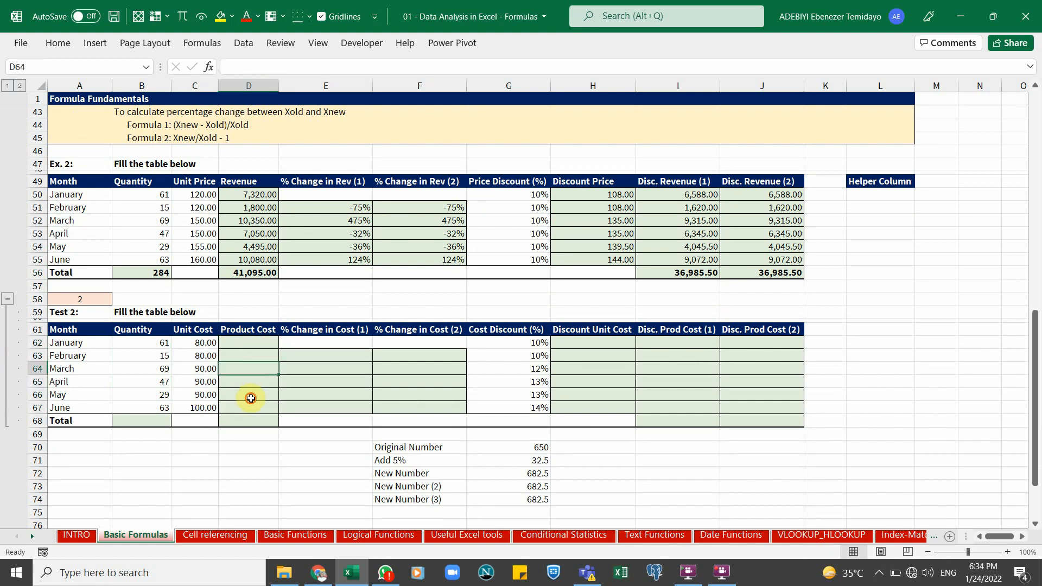
left_click(250, 398)
left_click(379, 233)
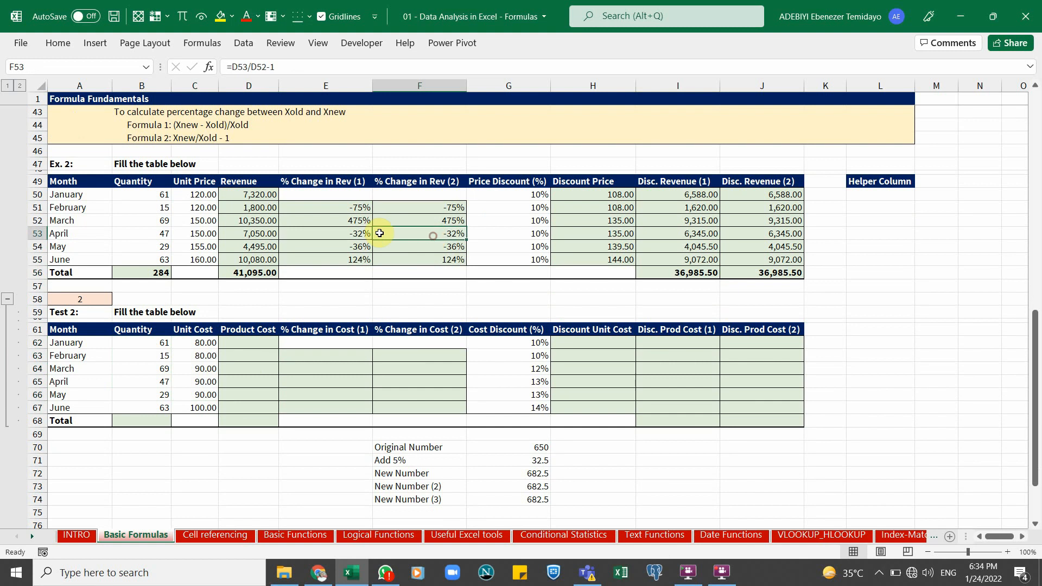
left_click(333, 233)
left_click(437, 380)
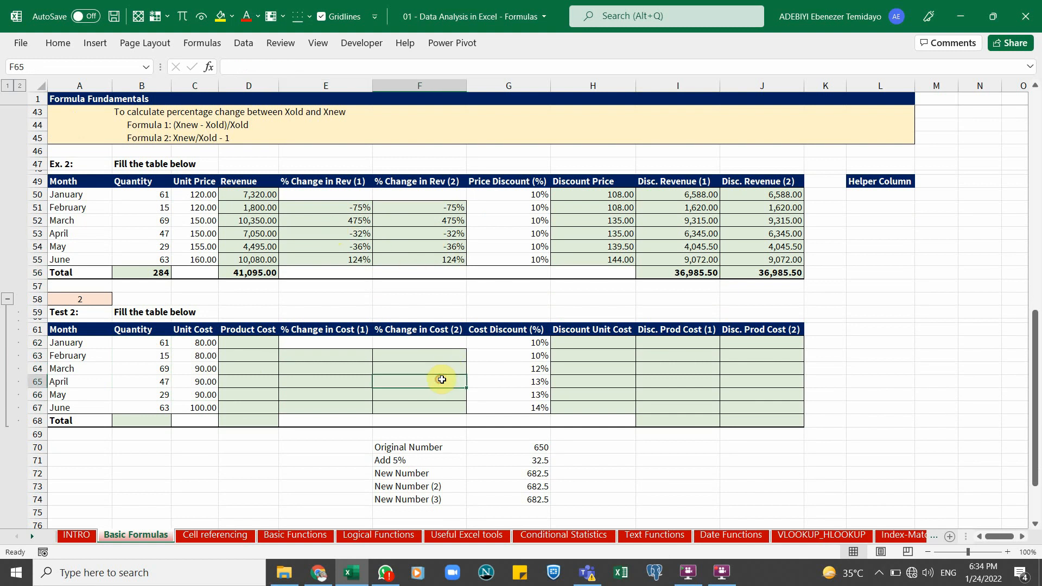
Examine the Test 2 Cost Discount, Discount Unit Cost and Disc. Prod Cost columns against the matching Ex. 2 formulas
left_click_drag(530, 194, 531, 258)
left_click(529, 342)
left_click(530, 356)
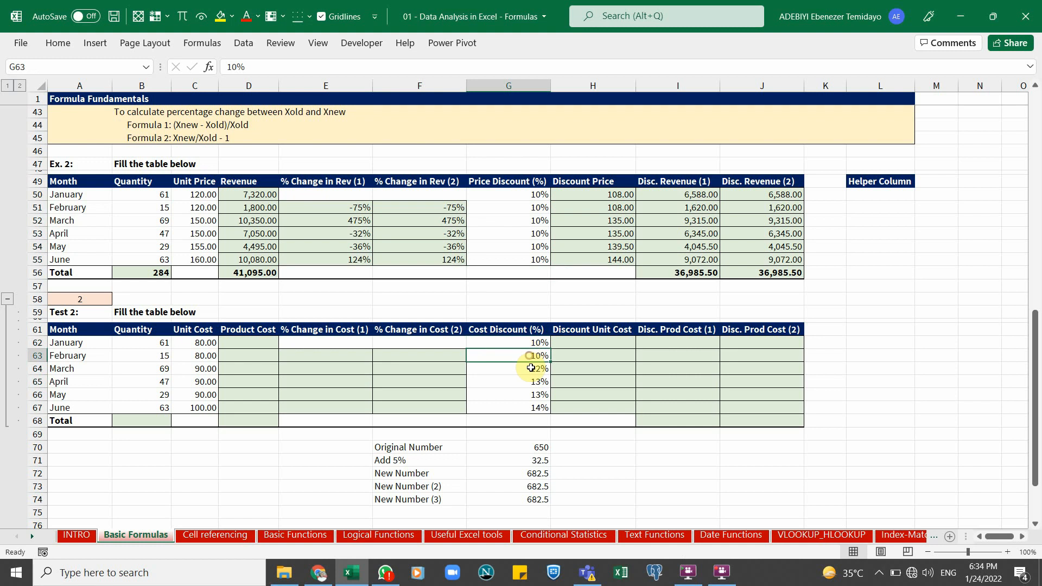
left_click(530, 369)
left_click(531, 384)
left_click_drag(597, 340, 603, 404)
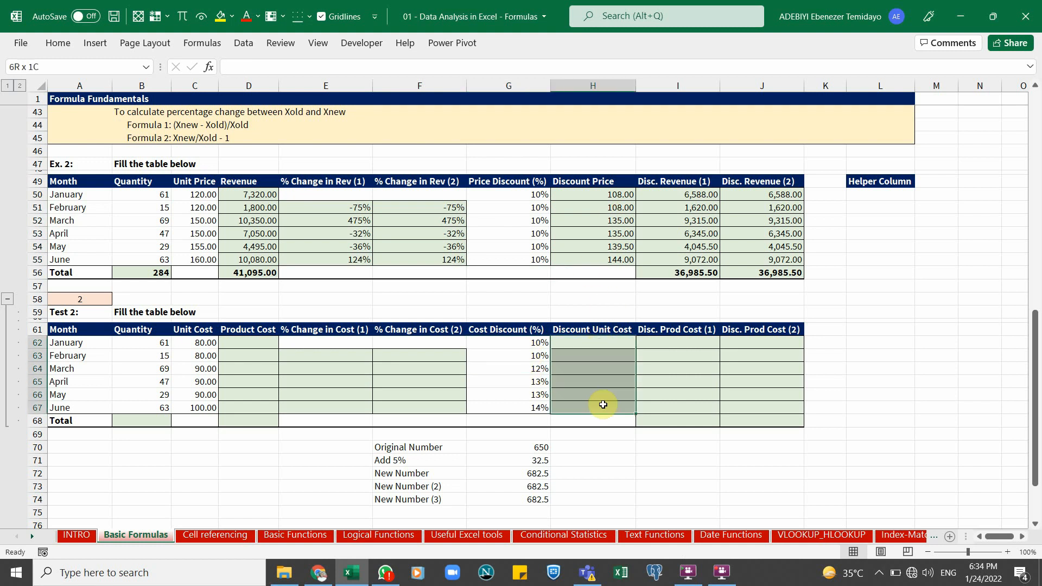
left_click(617, 219)
left_click(692, 347)
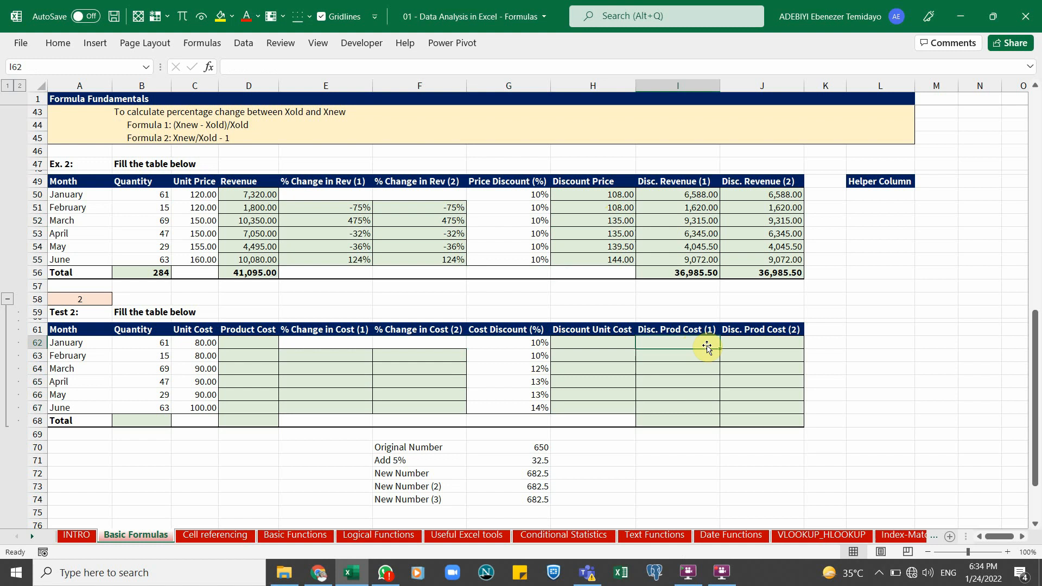
left_click(758, 342)
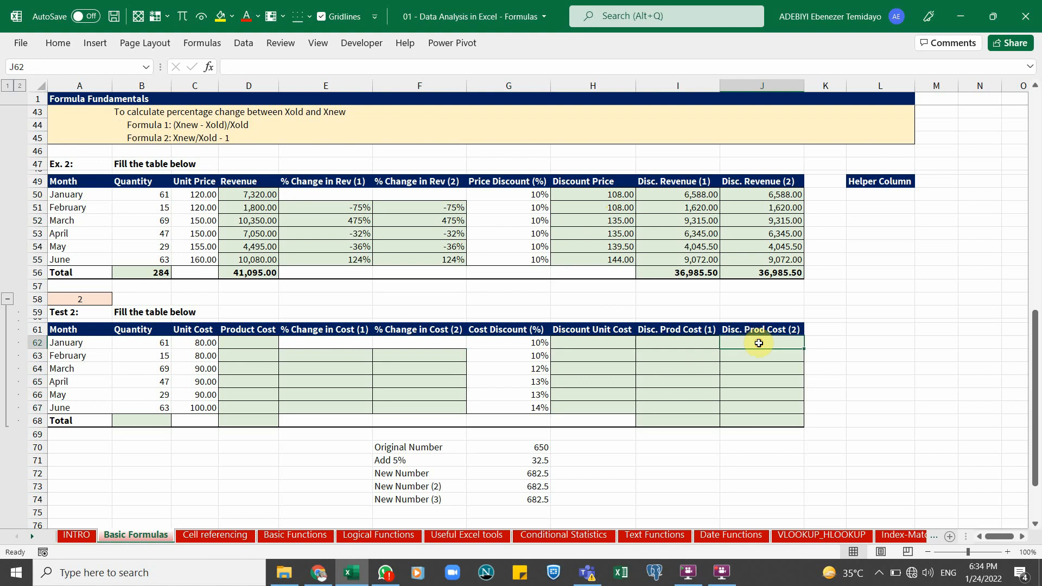
left_click(690, 232)
left_click(773, 233)
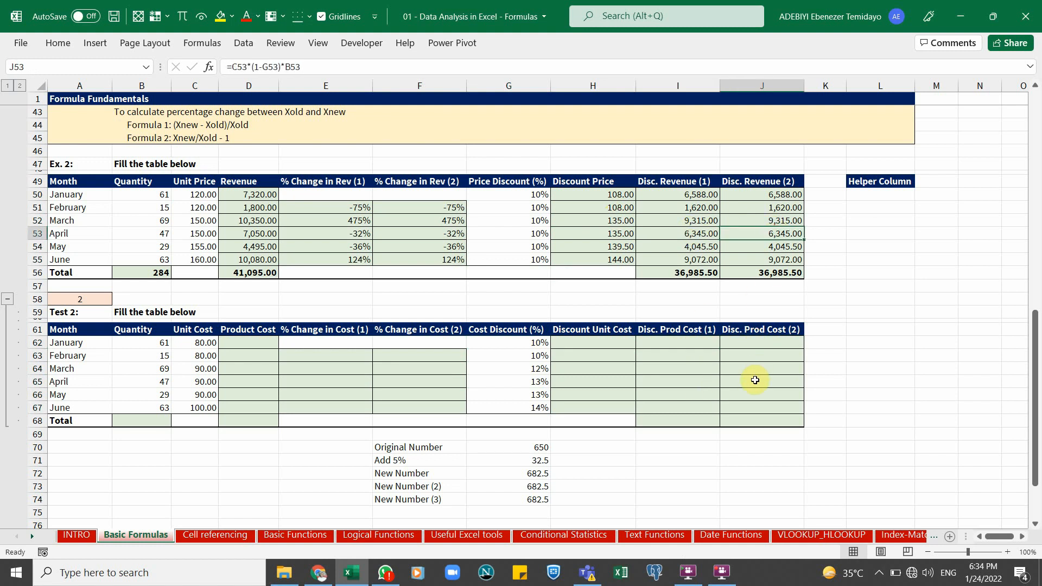